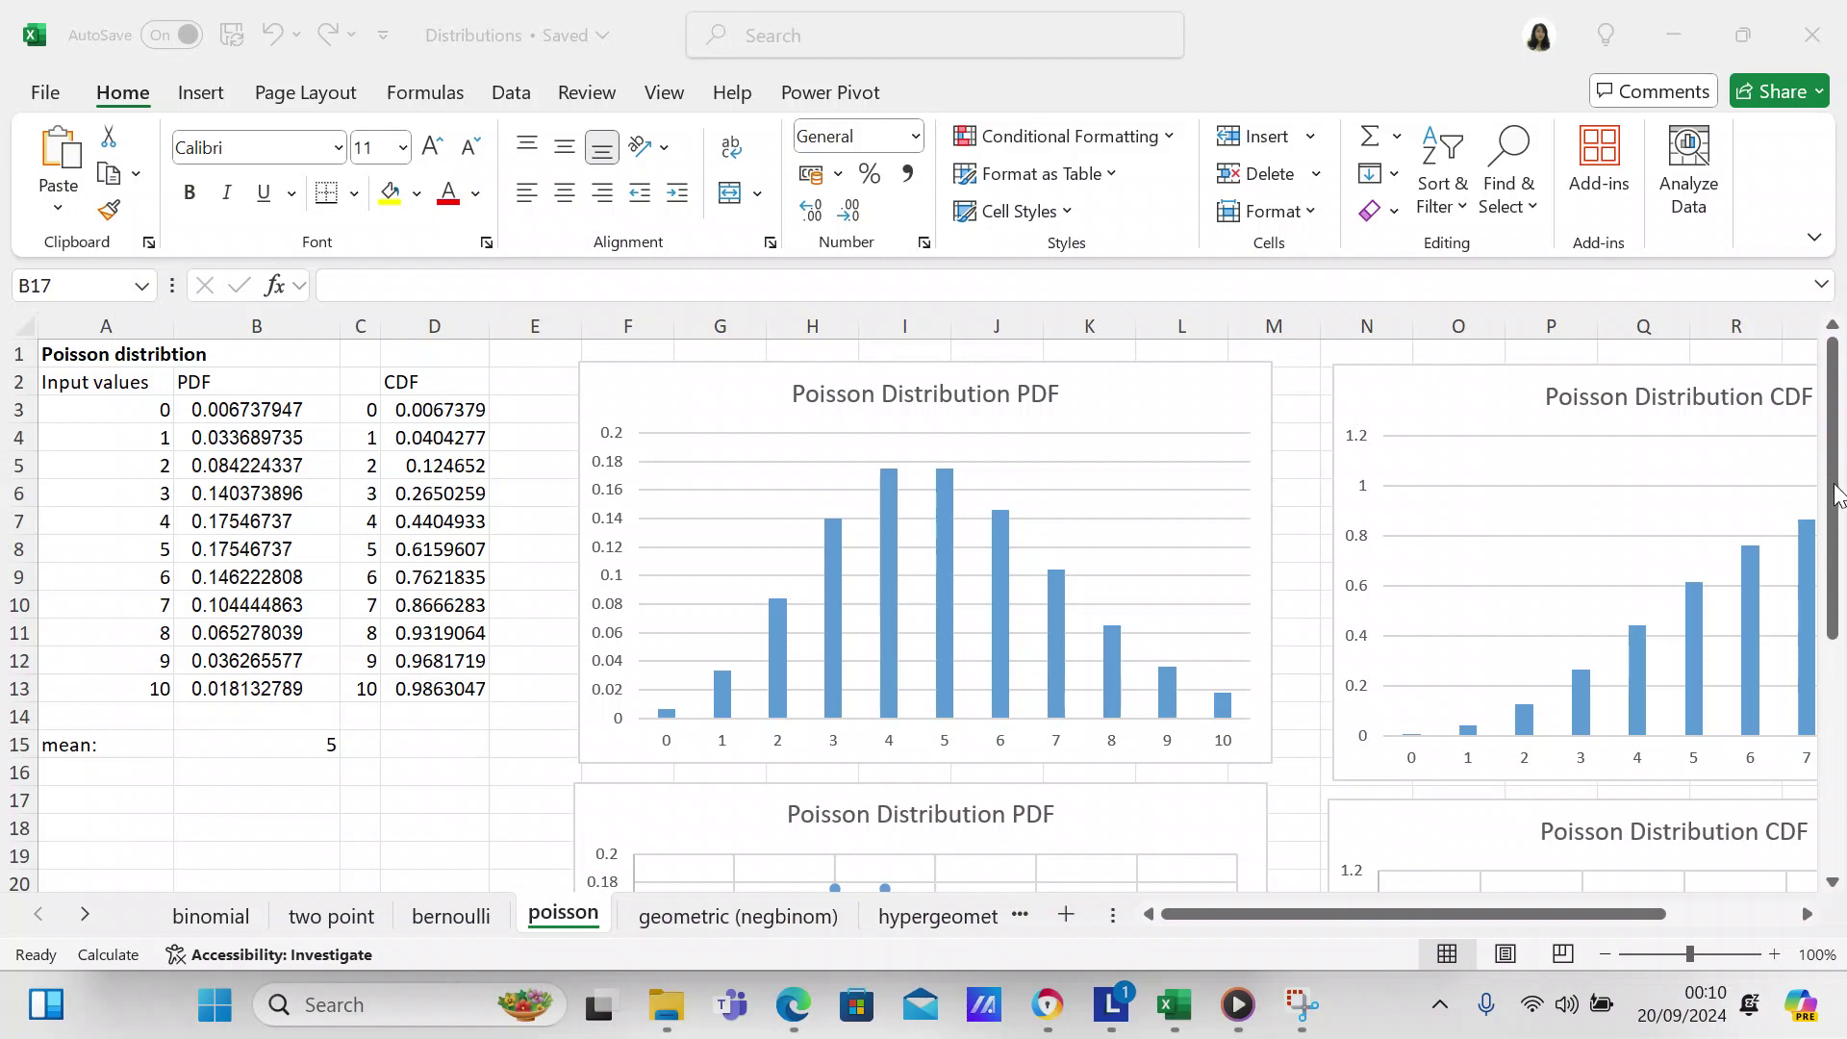
Examine how the input values in column A and the mean in B15 are calculated.
mouse_move(1837, 558)
left_mouse_down()
mouse_move(1838, 777)
mouse_move(1837, 584)
left_mouse_up()
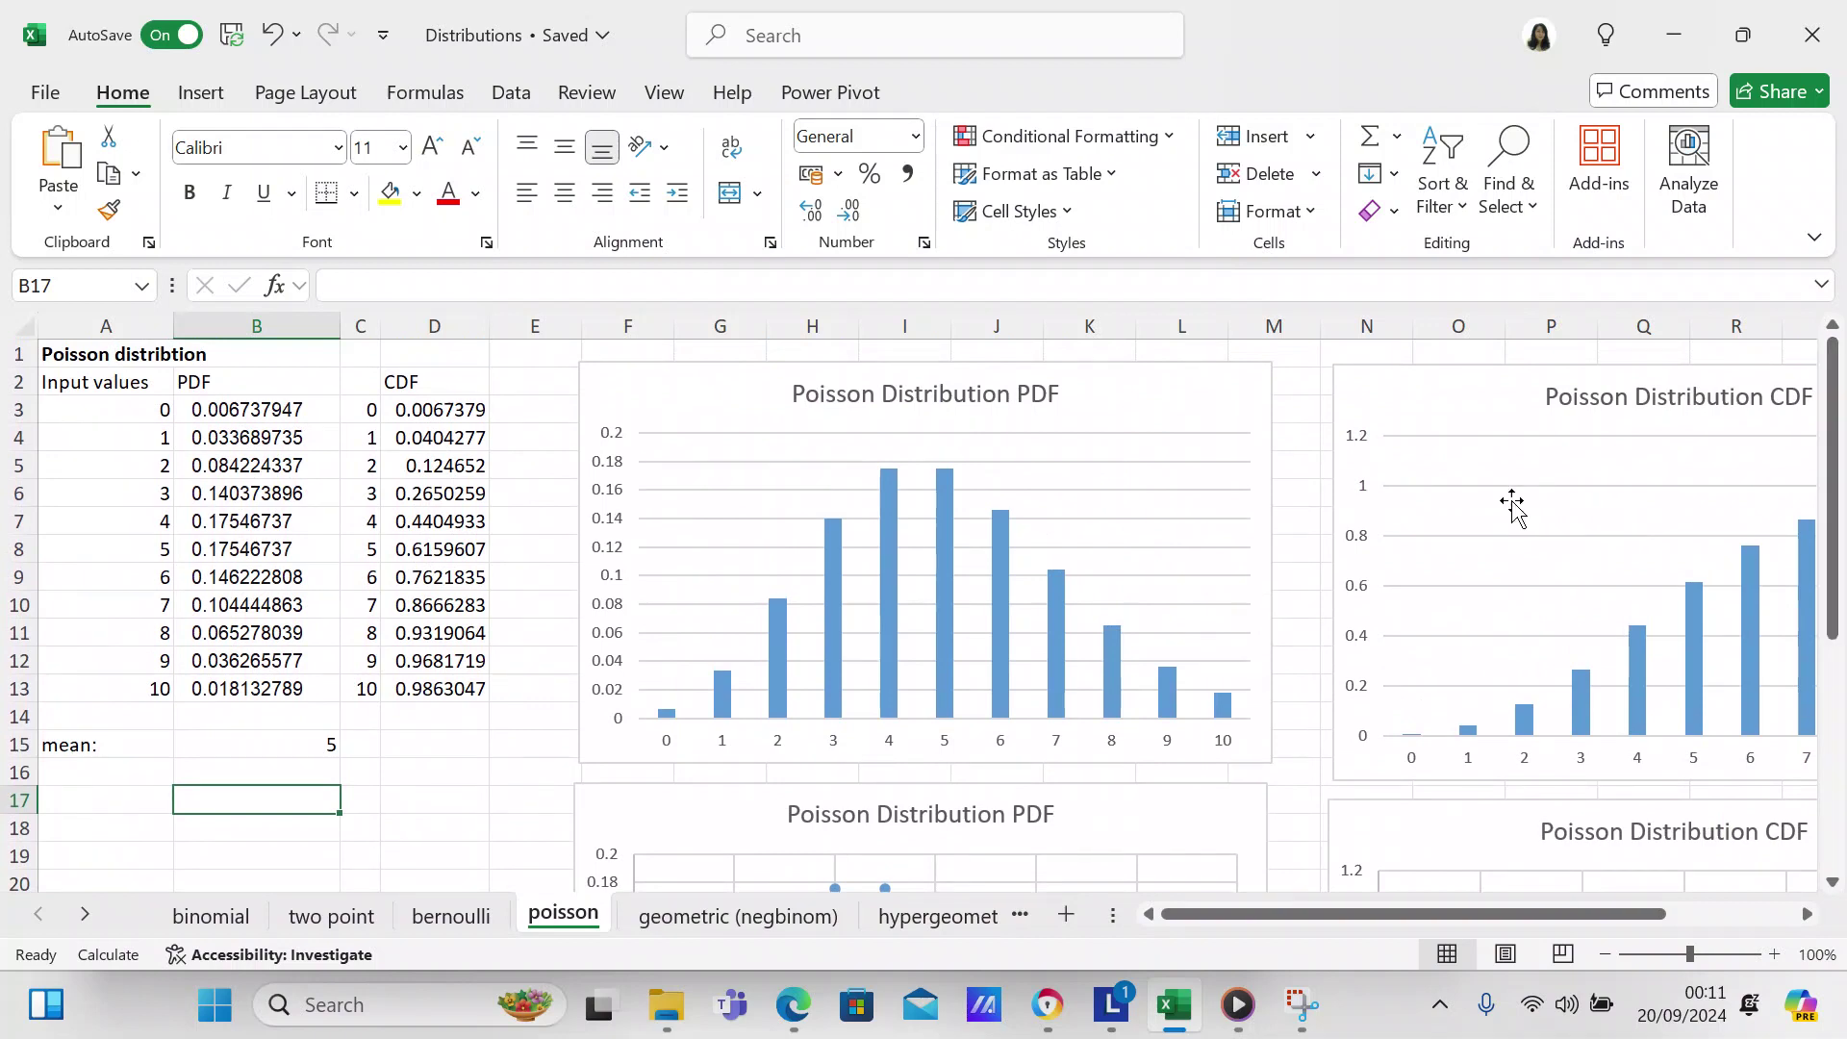
left_click(130, 408)
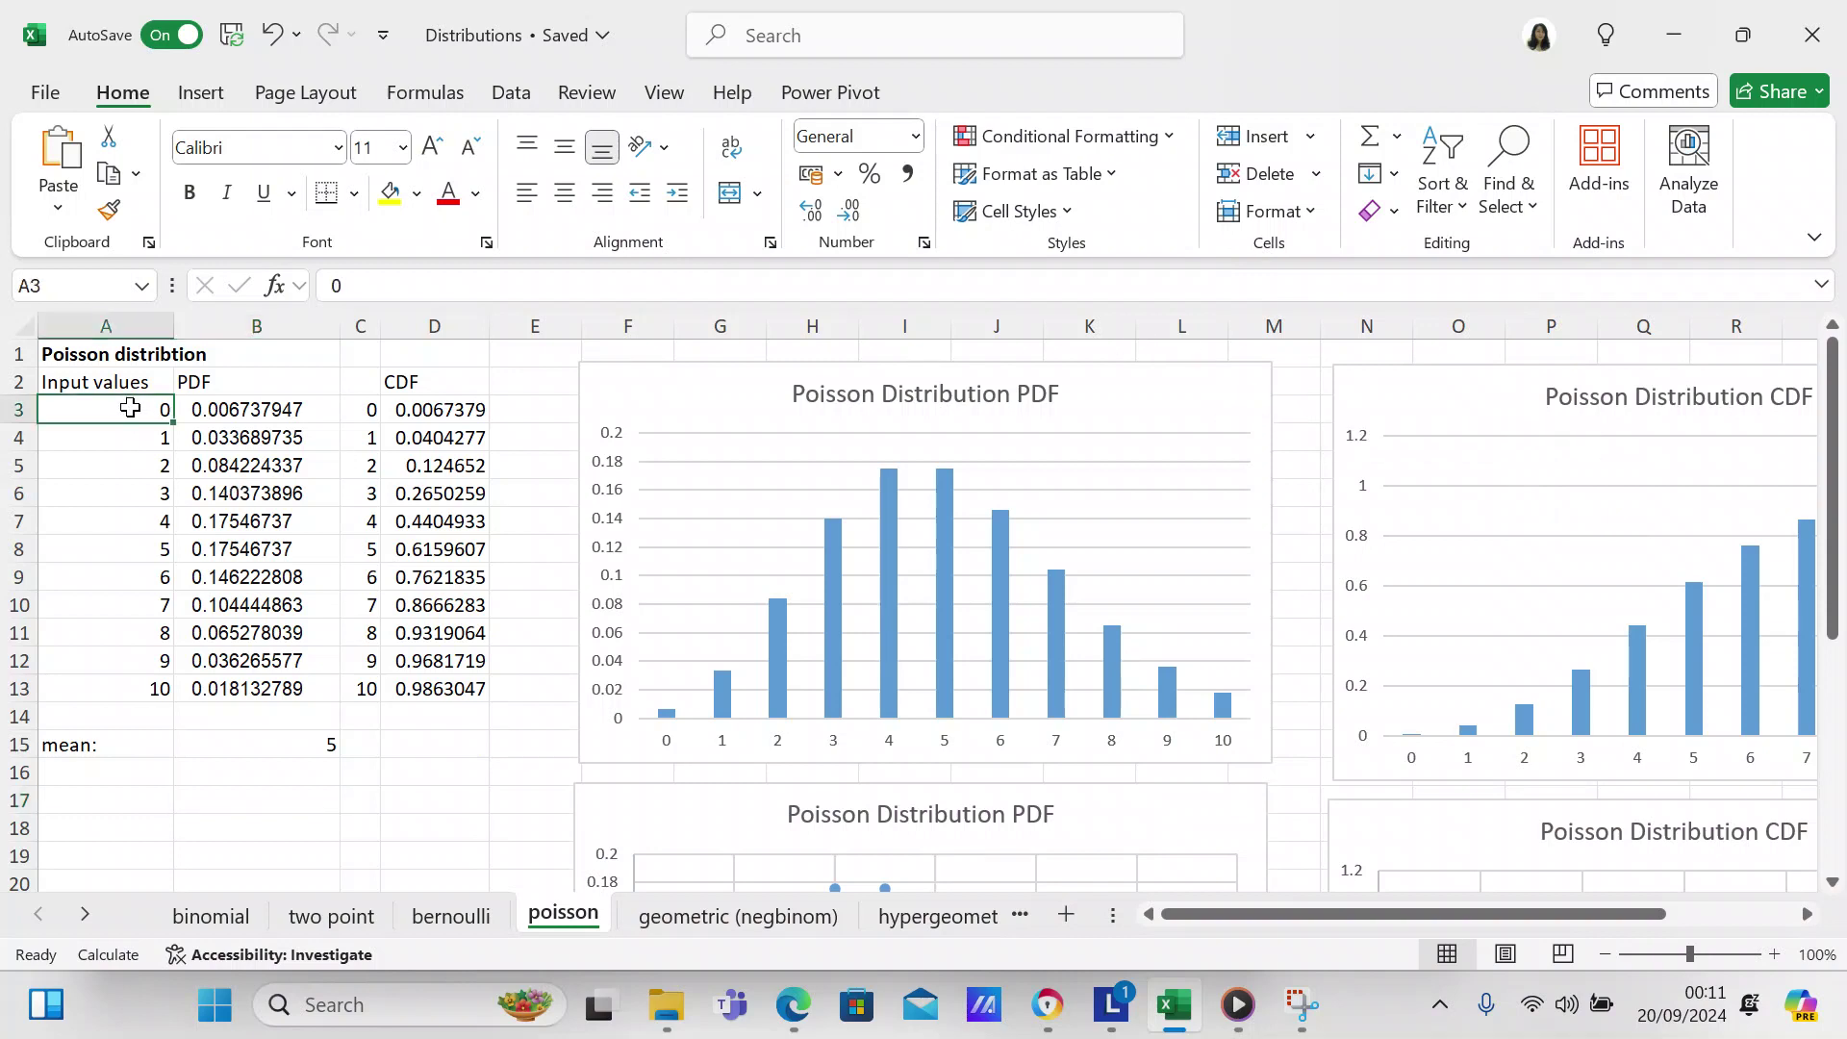
left_click(135, 460)
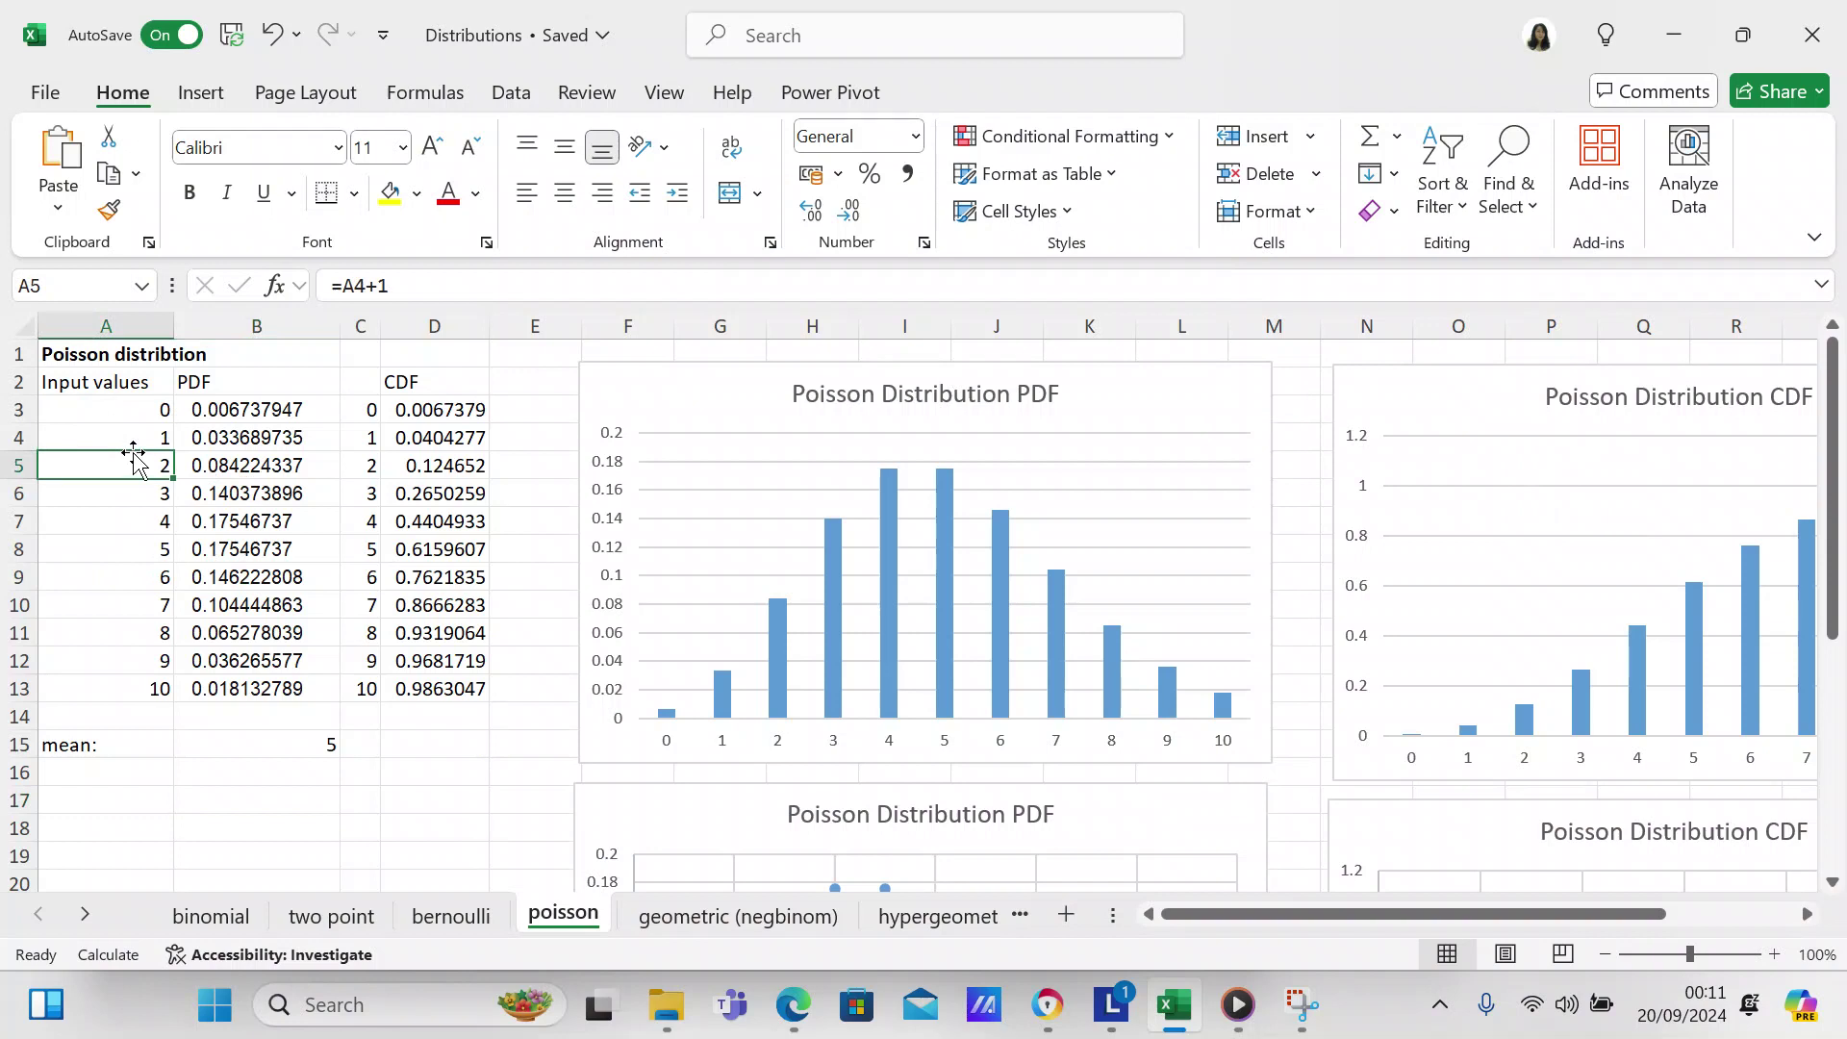
left_click(128, 440)
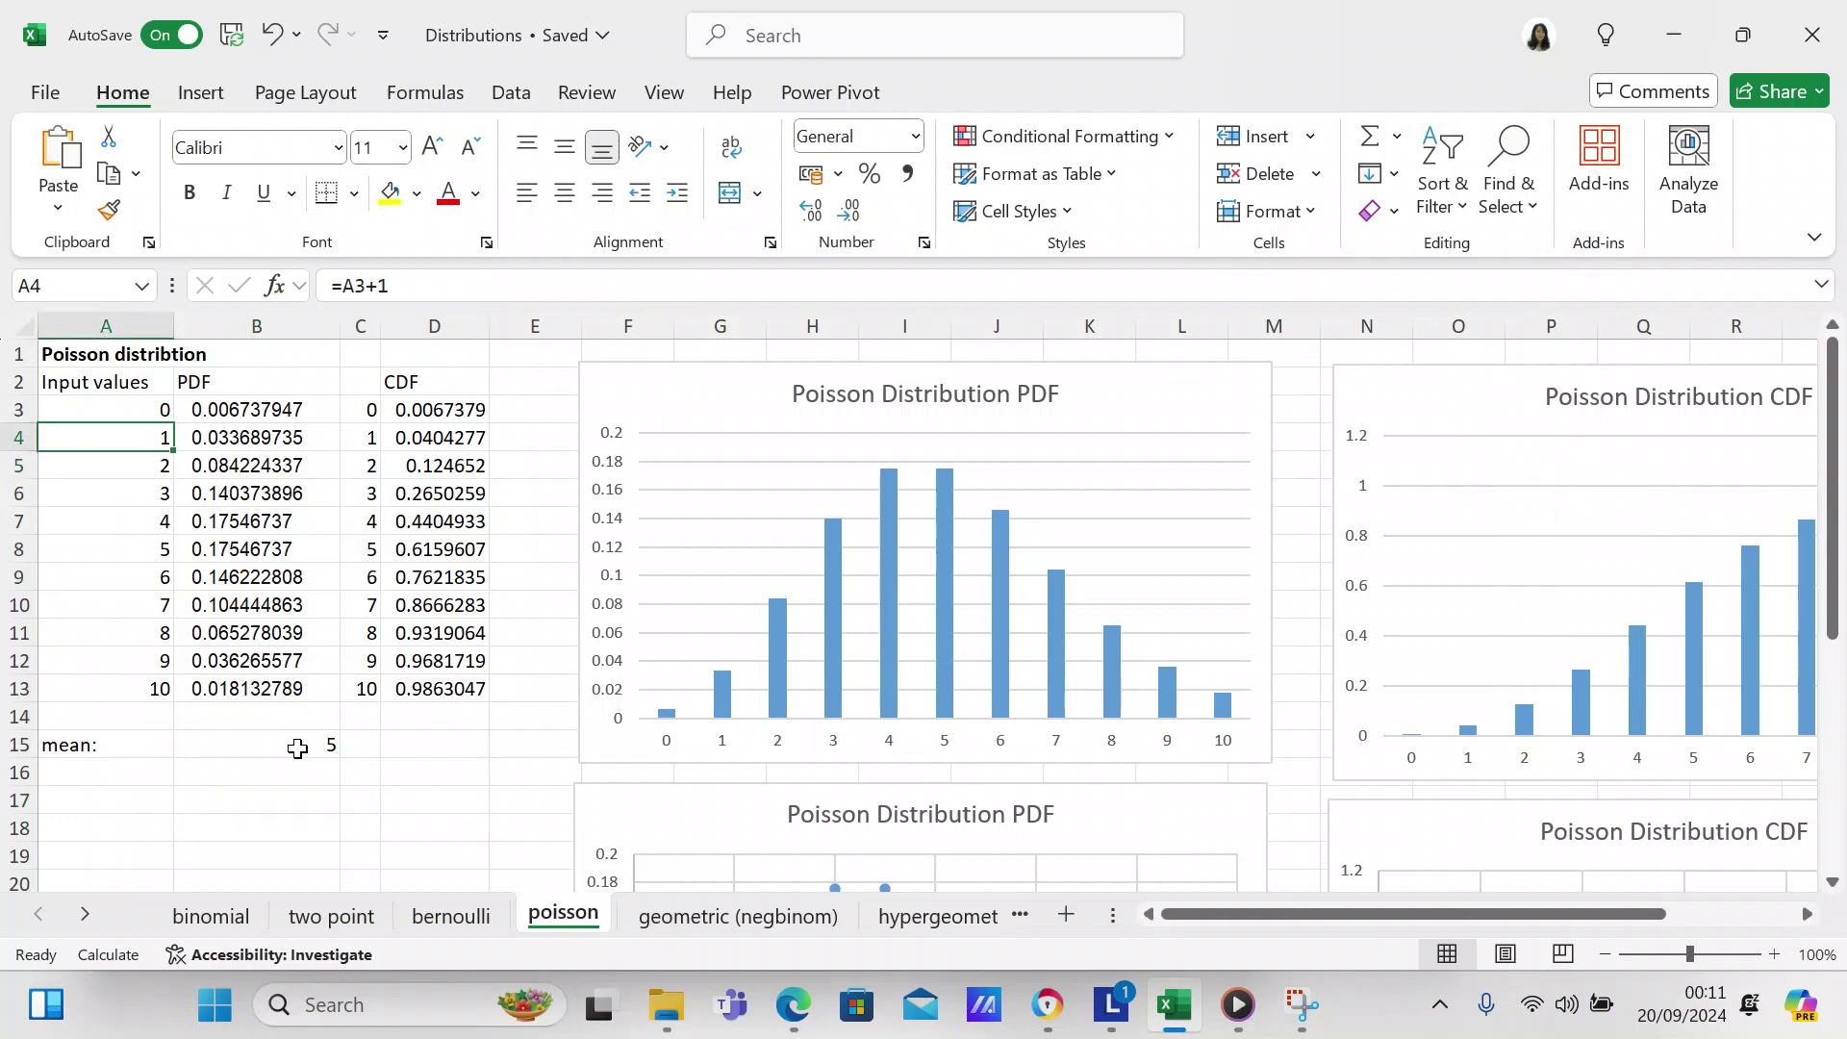
left_click(288, 745)
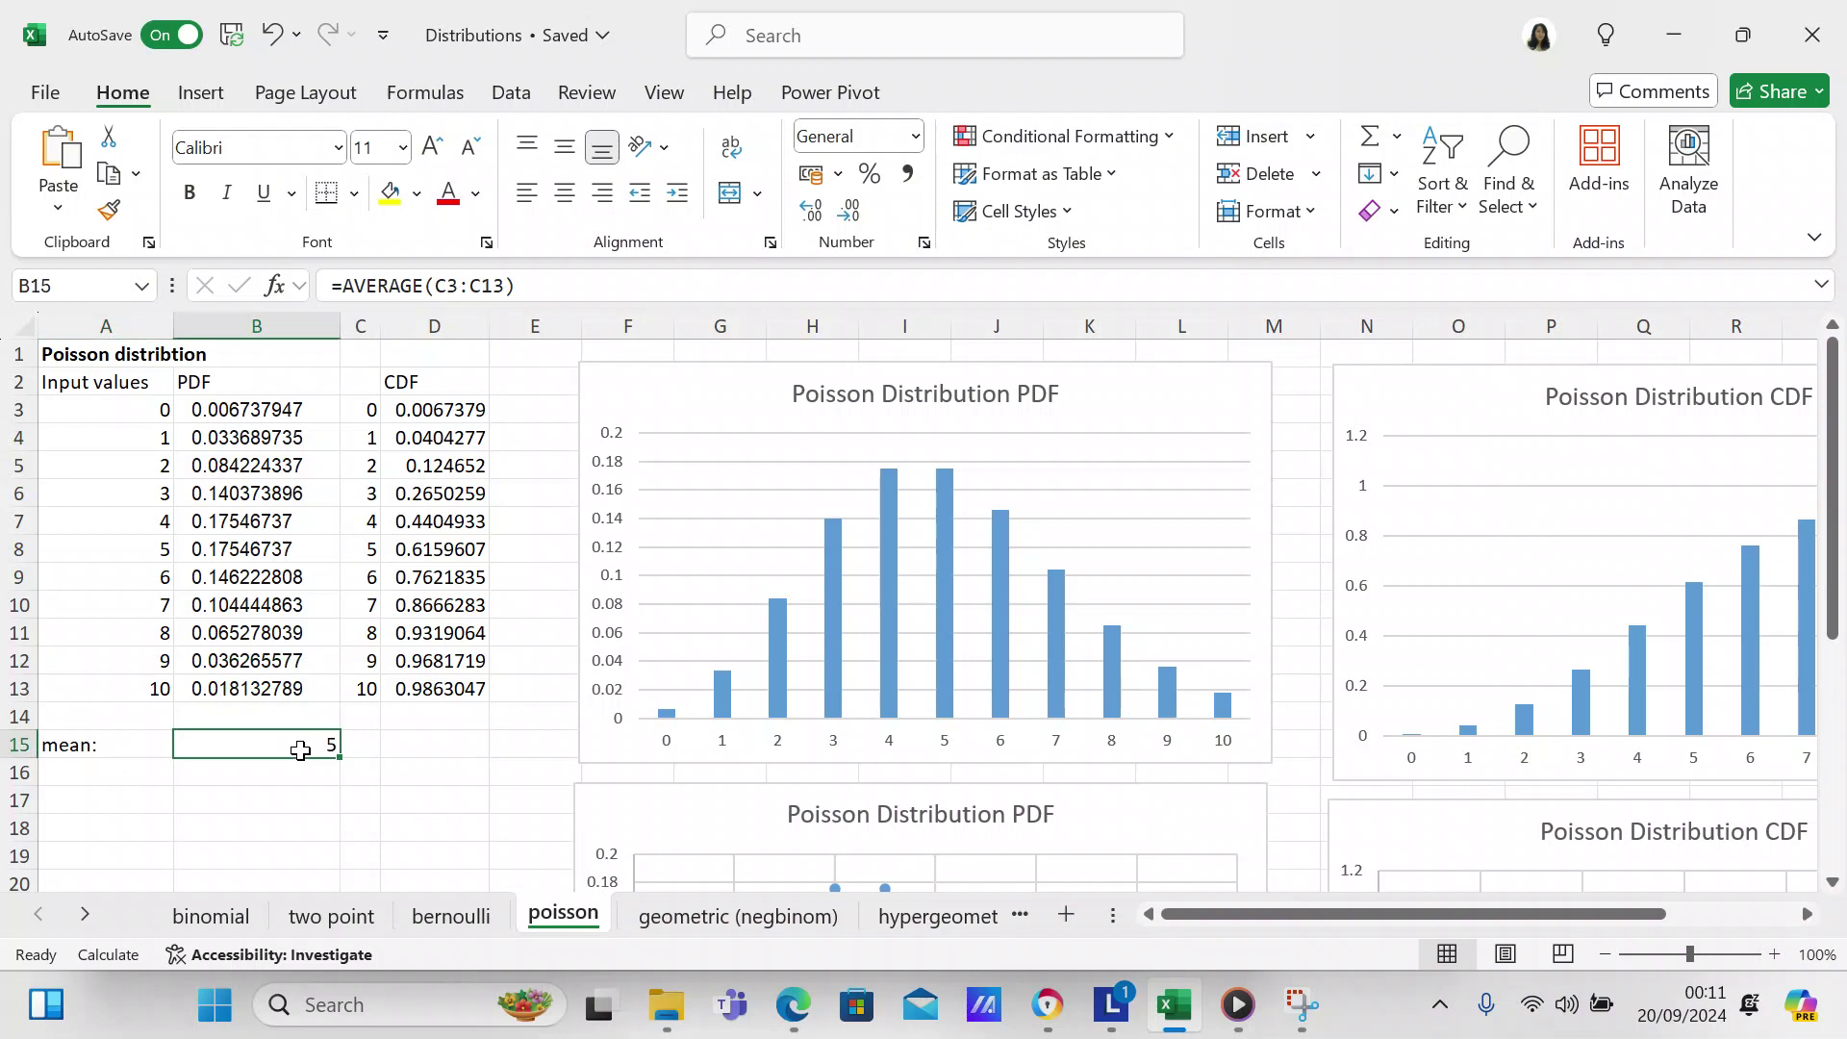
Inspect the POISSON.DIST formulas in PDF cells B3 to B5 and in the first CDF cell, D3.
left_click(228, 410)
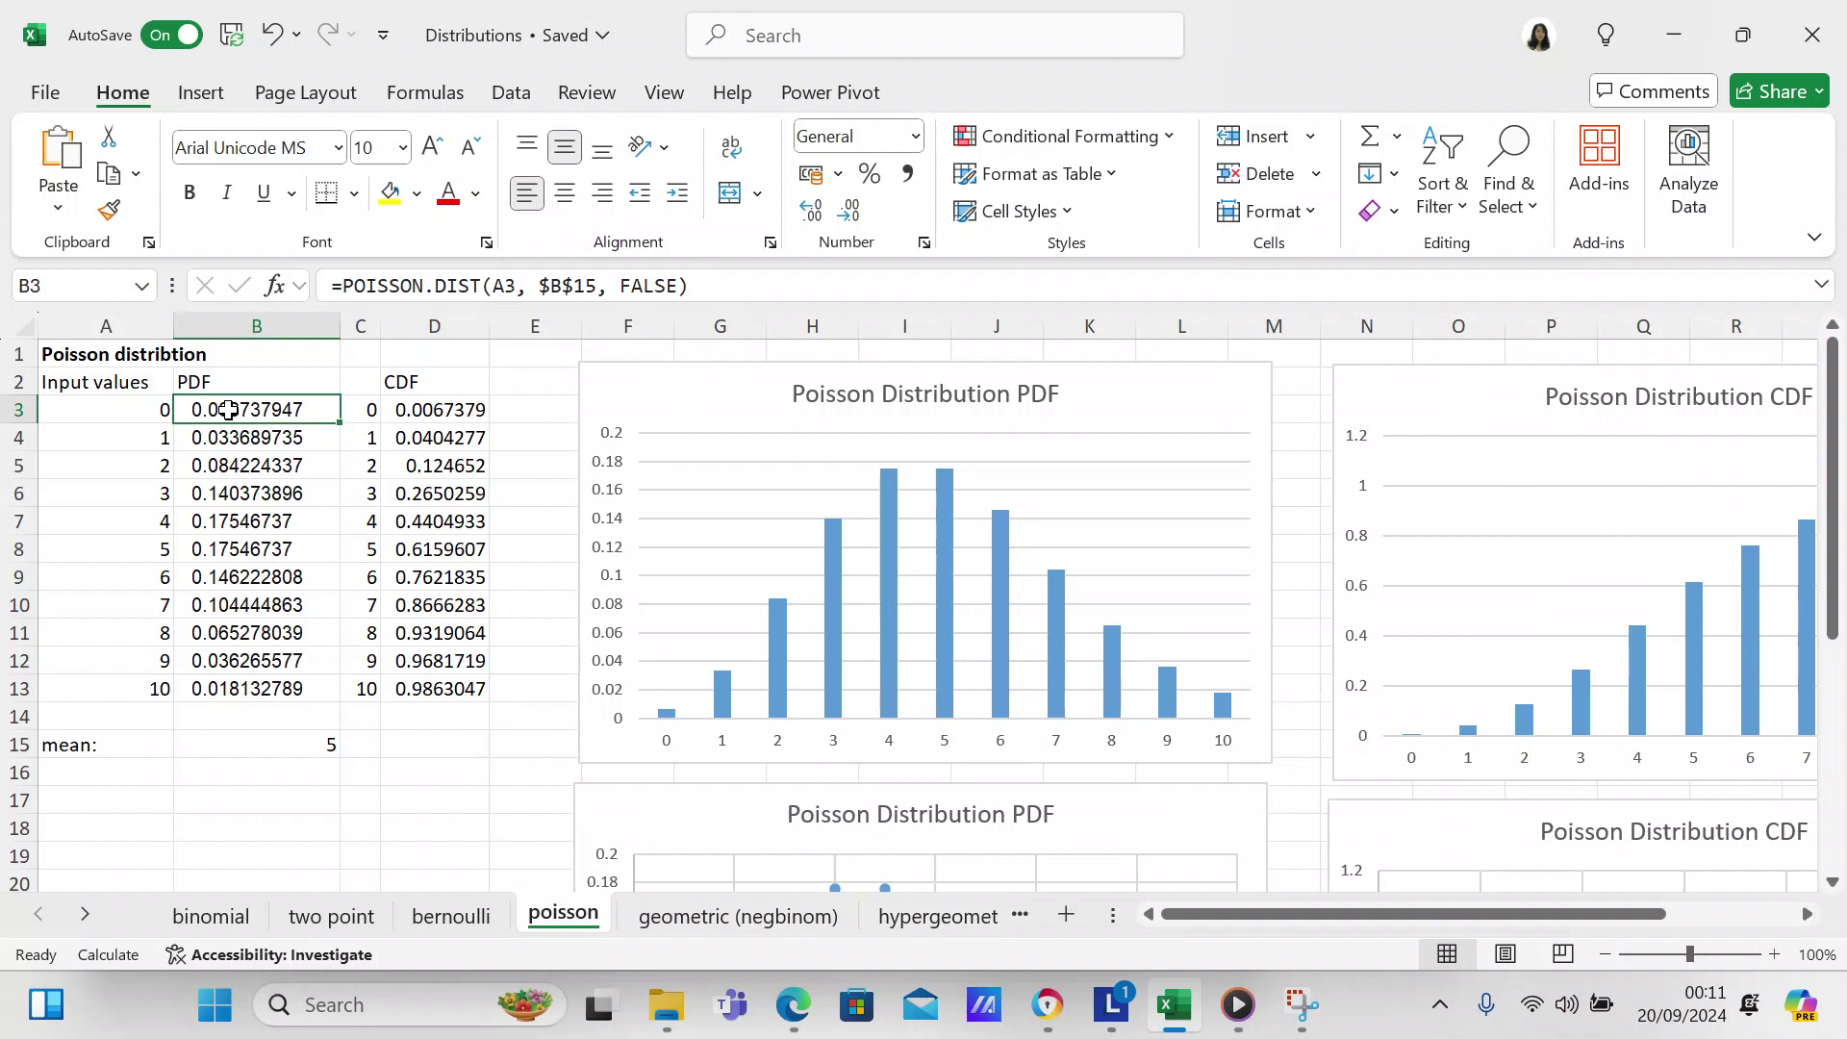
key("Down")
key("Up")
key("Down")
key("Down")
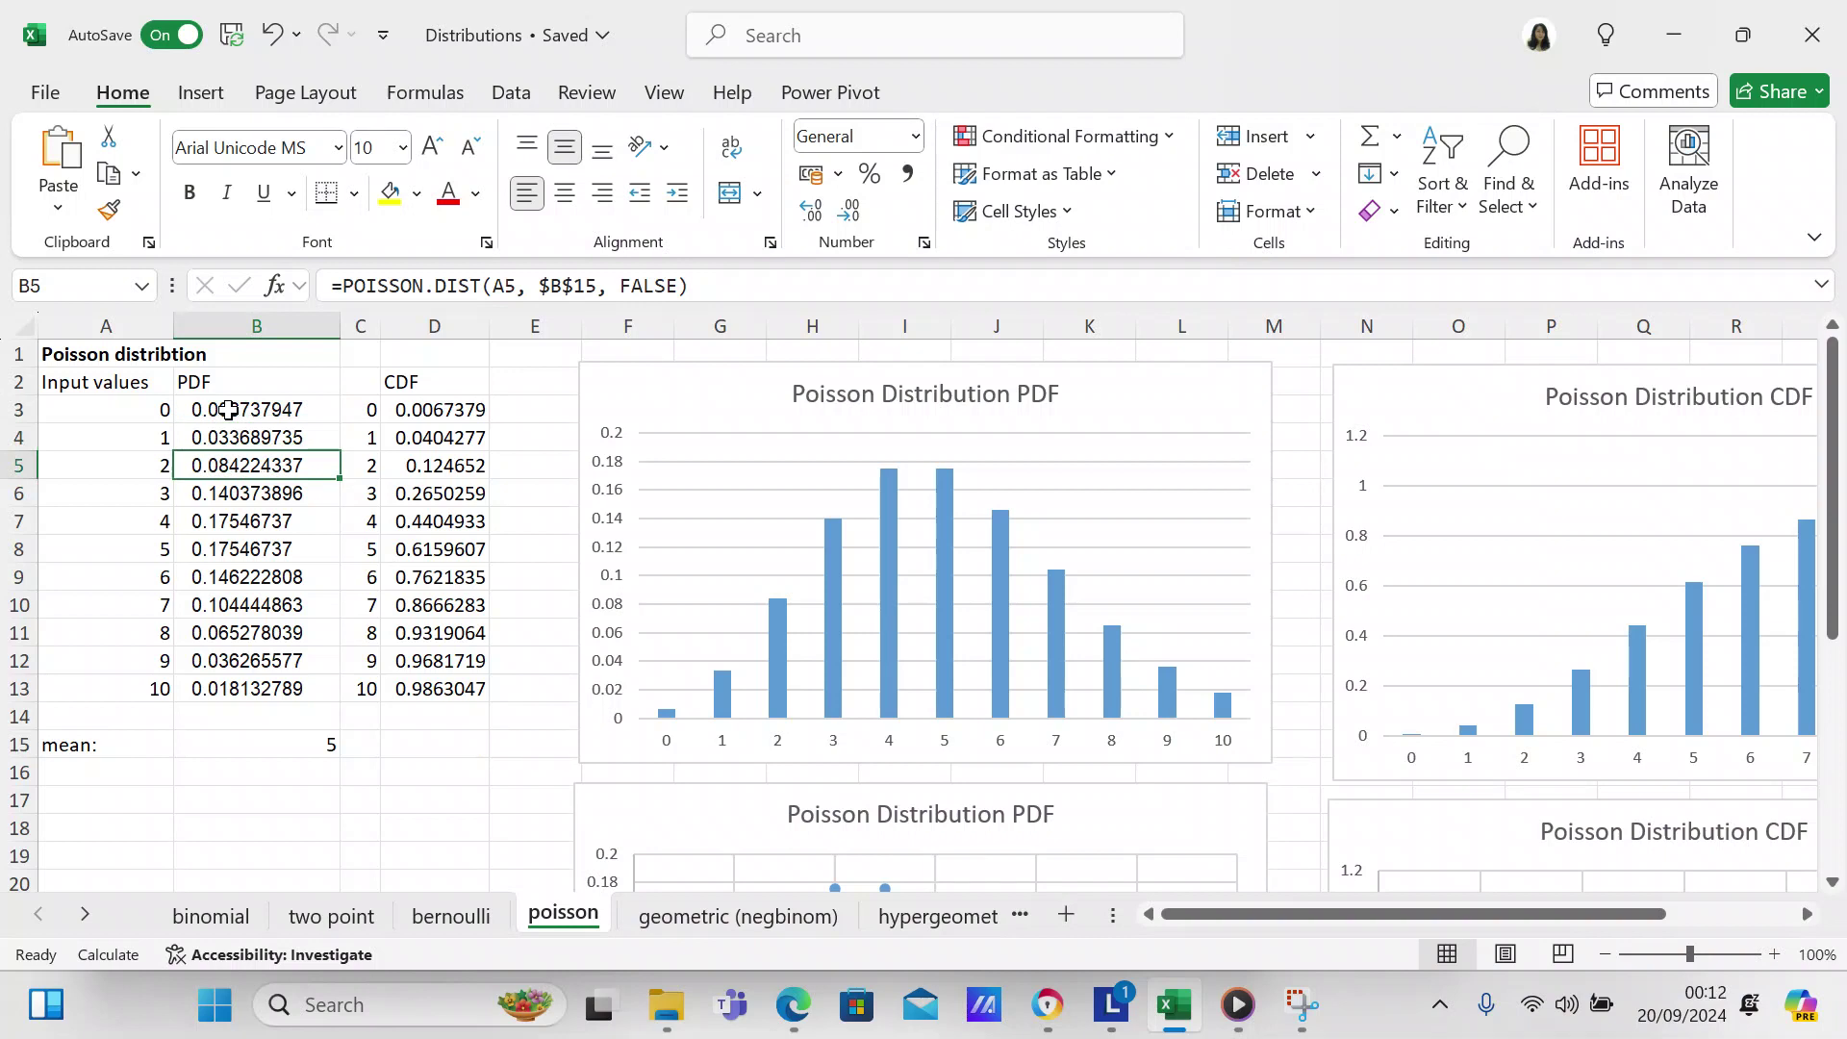
left_click(409, 414)
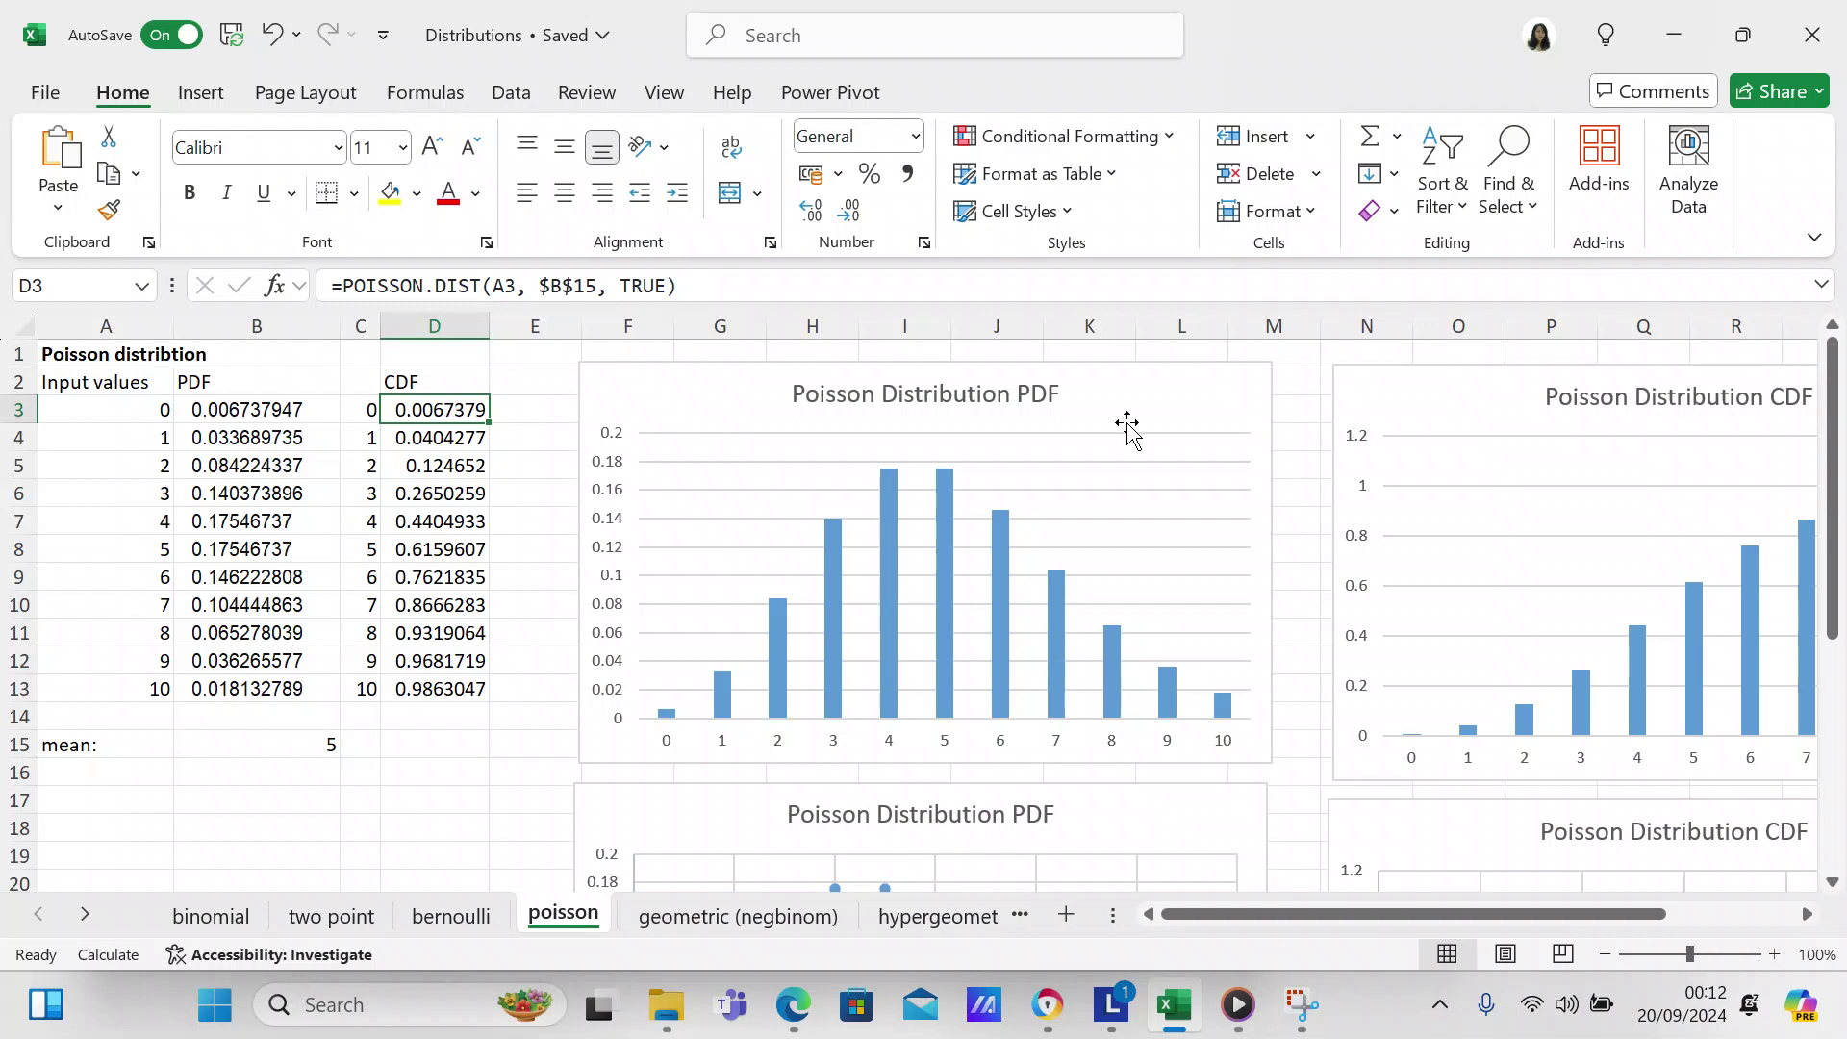
View the PDF and CDF scatter charts below the column charts, then return to the data table.
left_click_drag(1833, 538, 1838, 723)
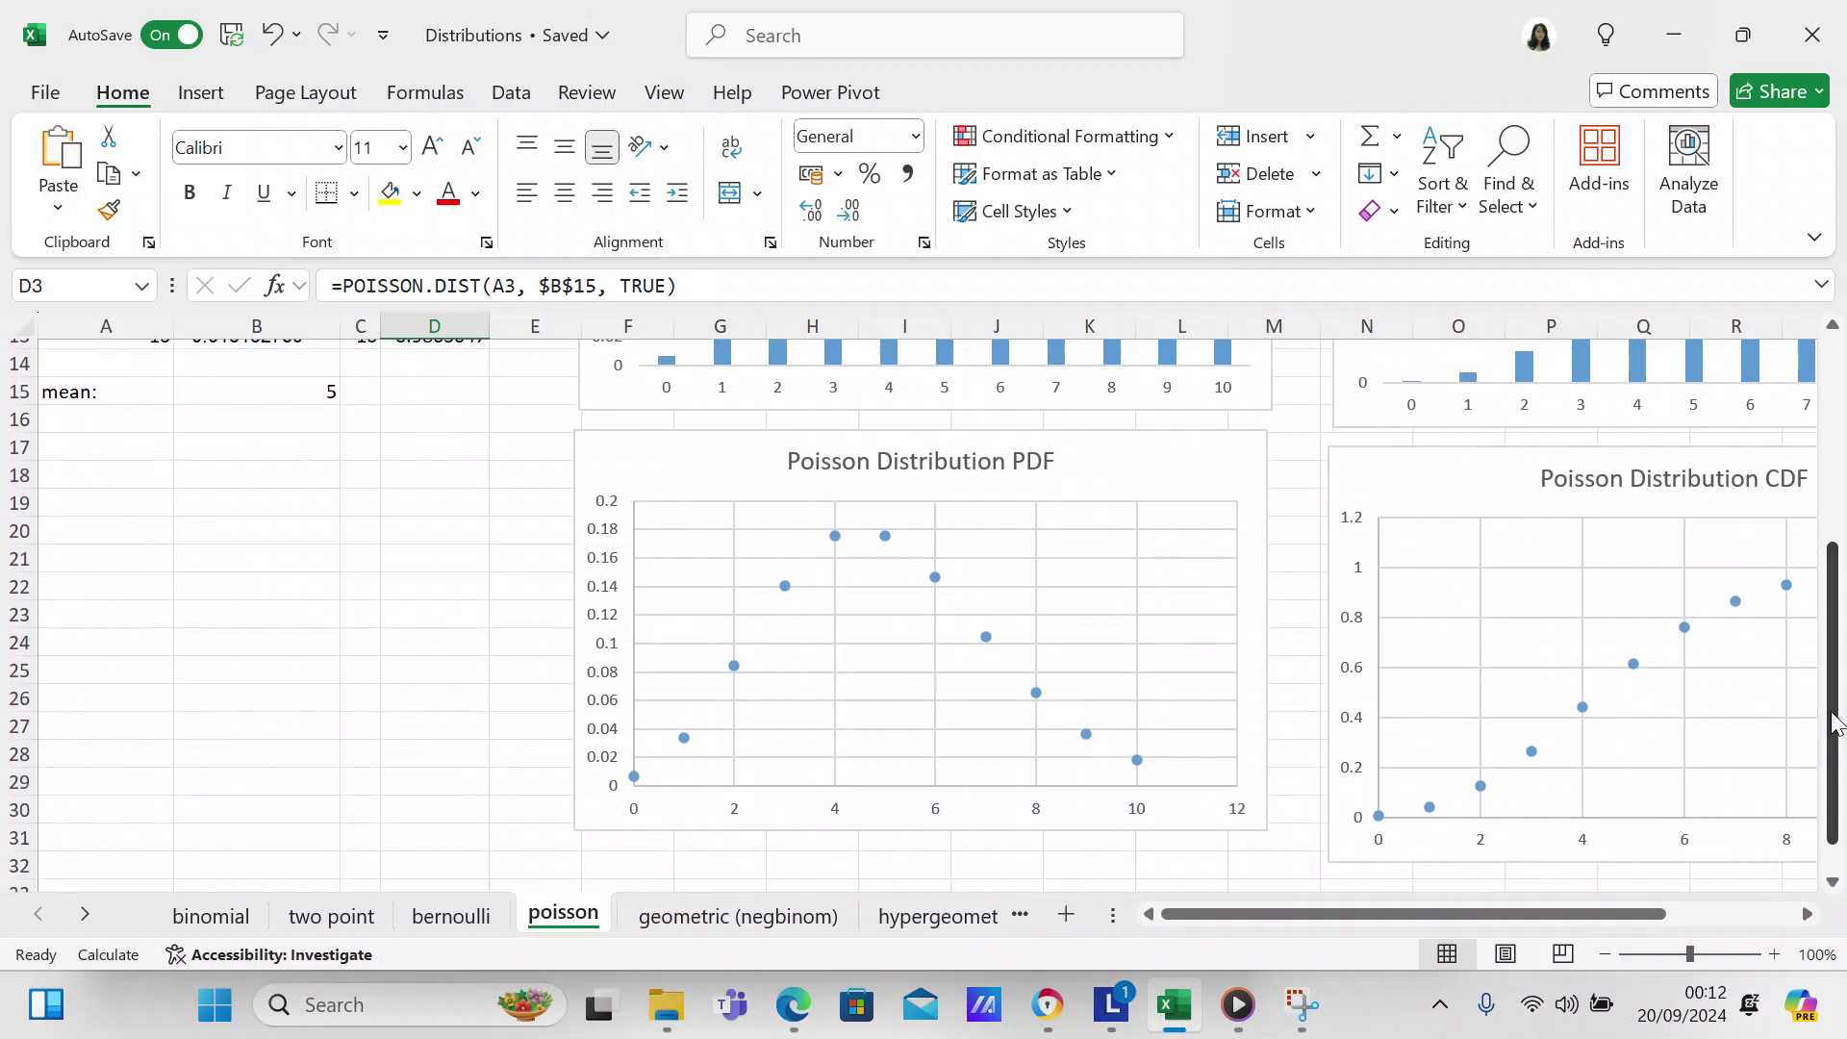
left_click_drag(1539, 910, 1635, 903)
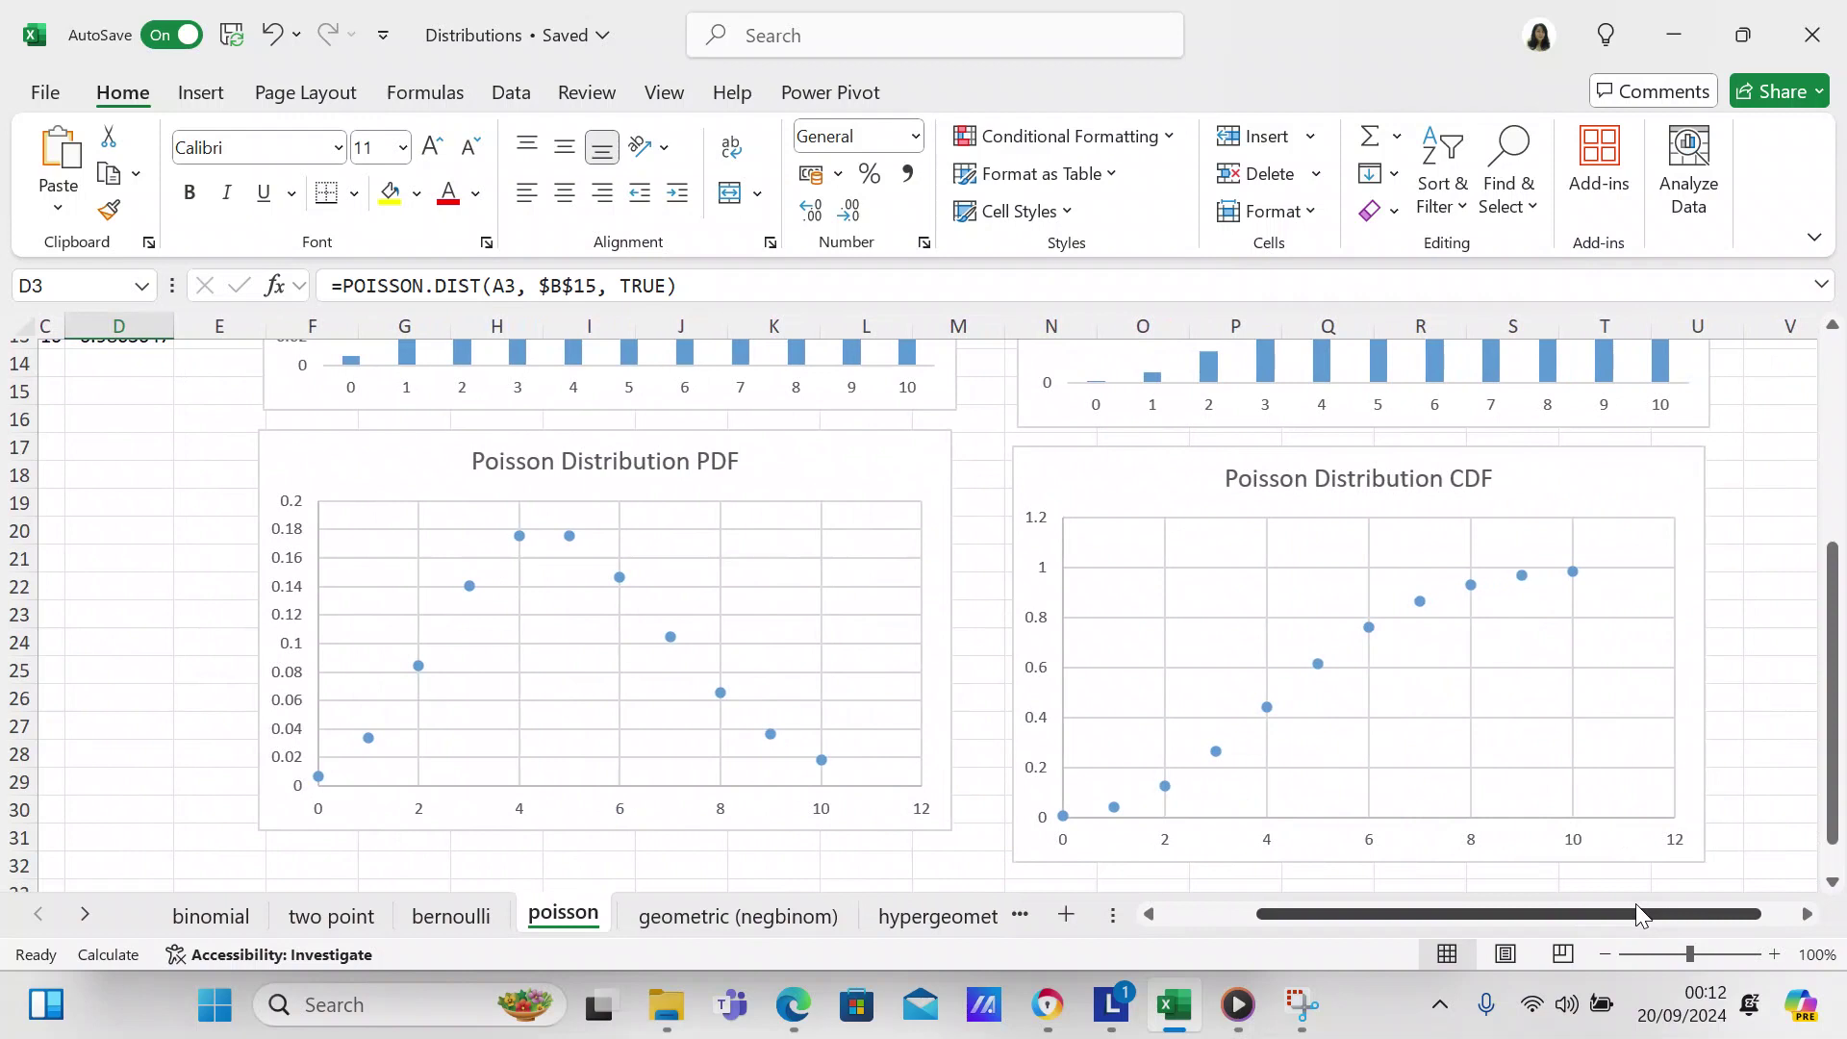
left_click_drag(1635, 911, 1377, 929)
left_click_drag(1832, 616, 1822, 394)
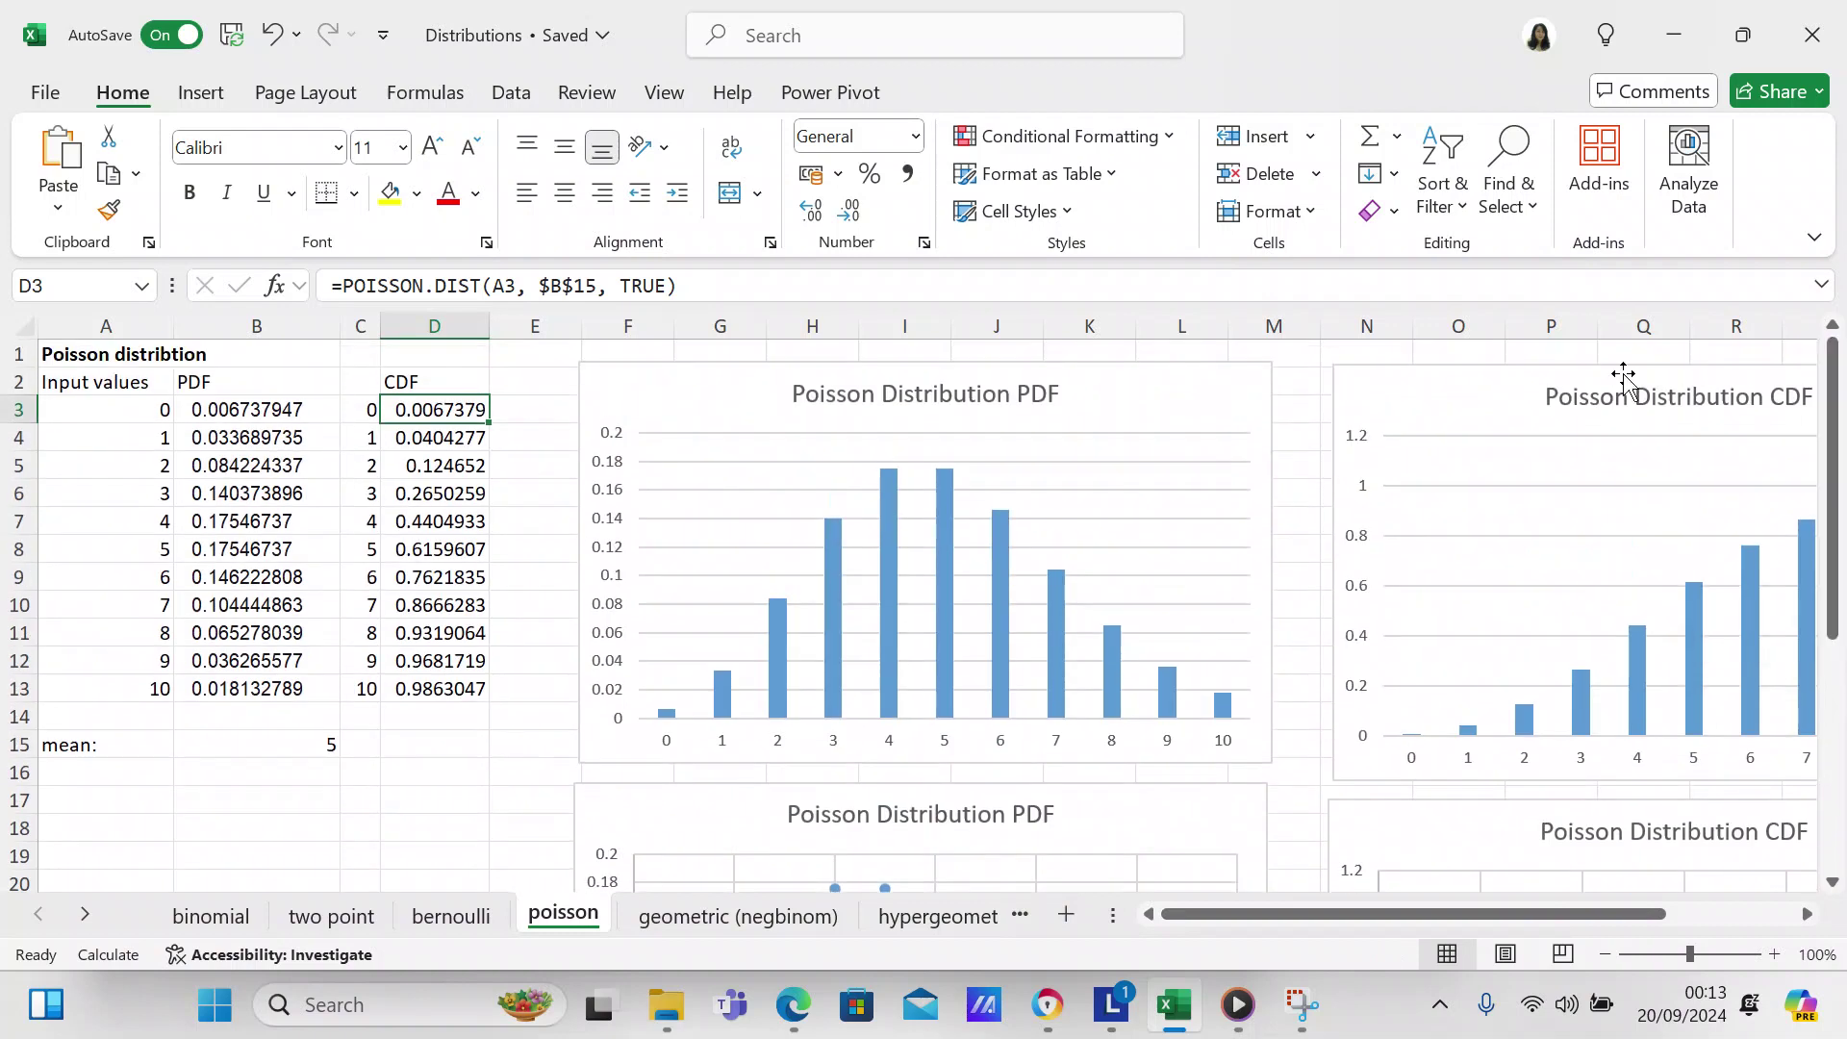
Change the formula in cell A4 to =A3+2.
left_click(133, 438)
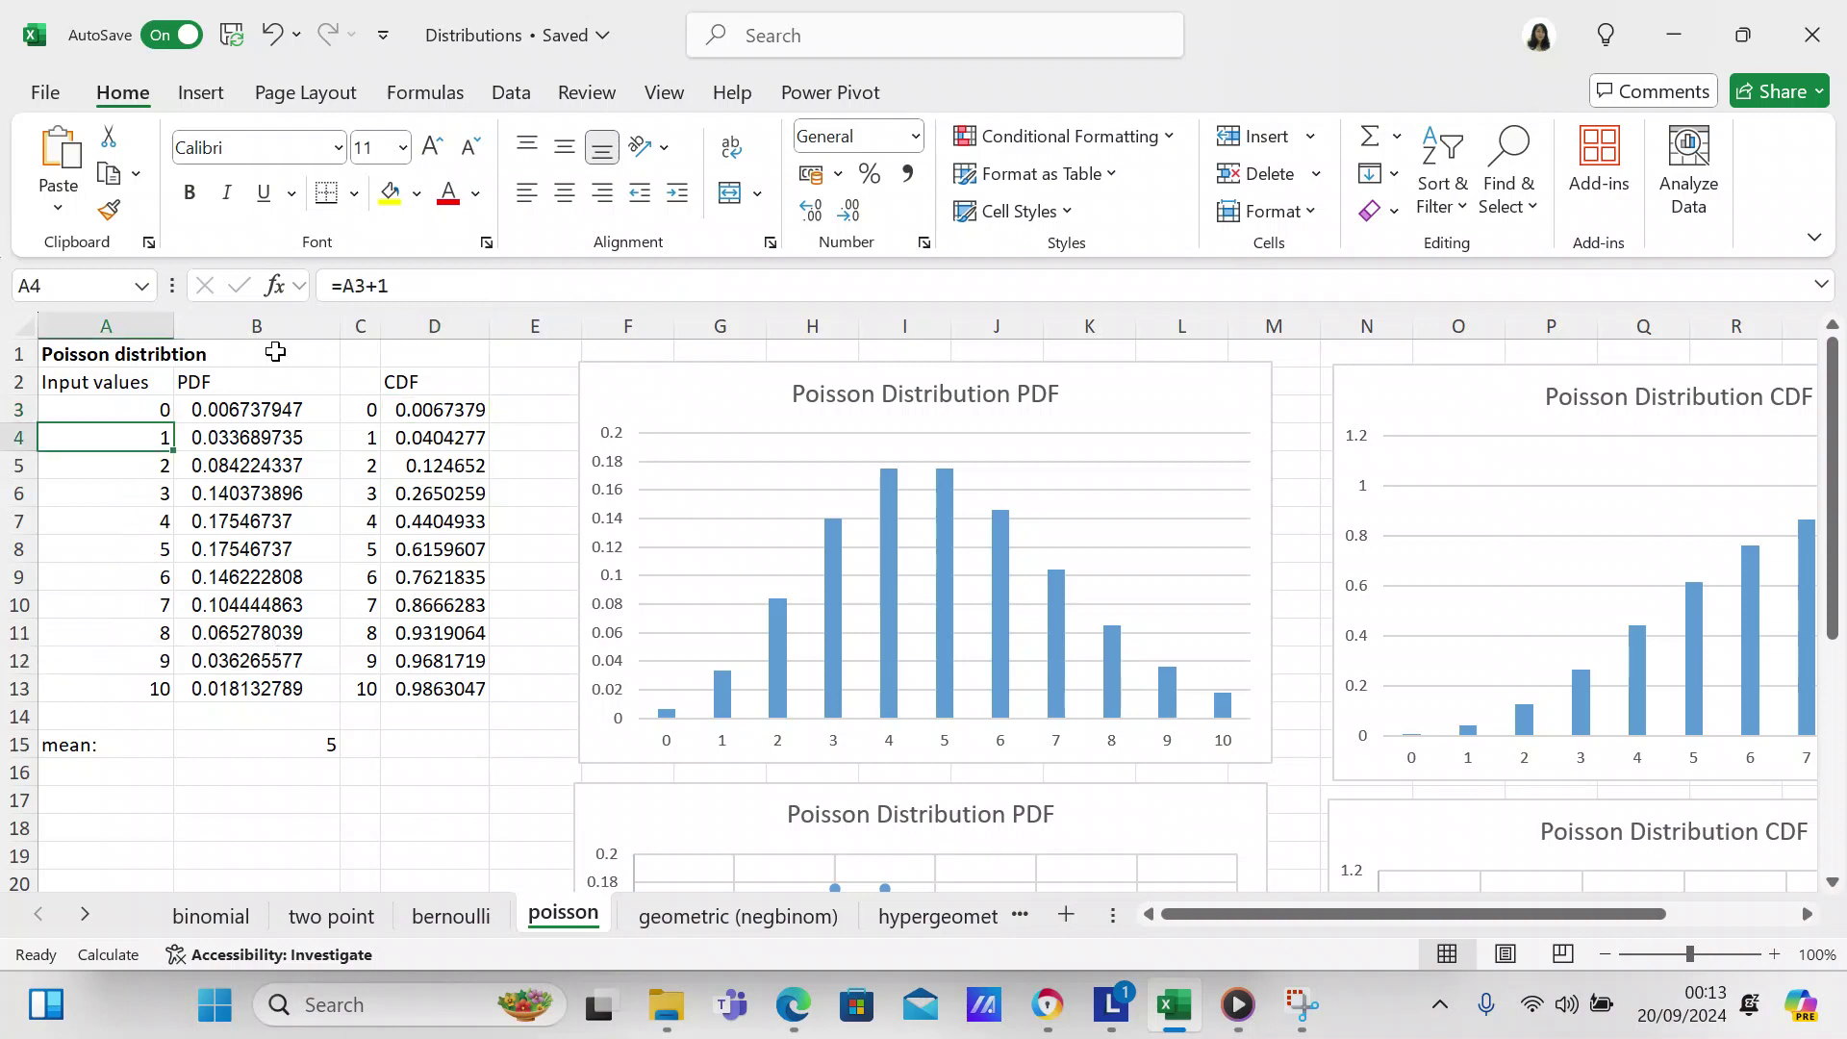
left_click(402, 286)
key("BackSpace")
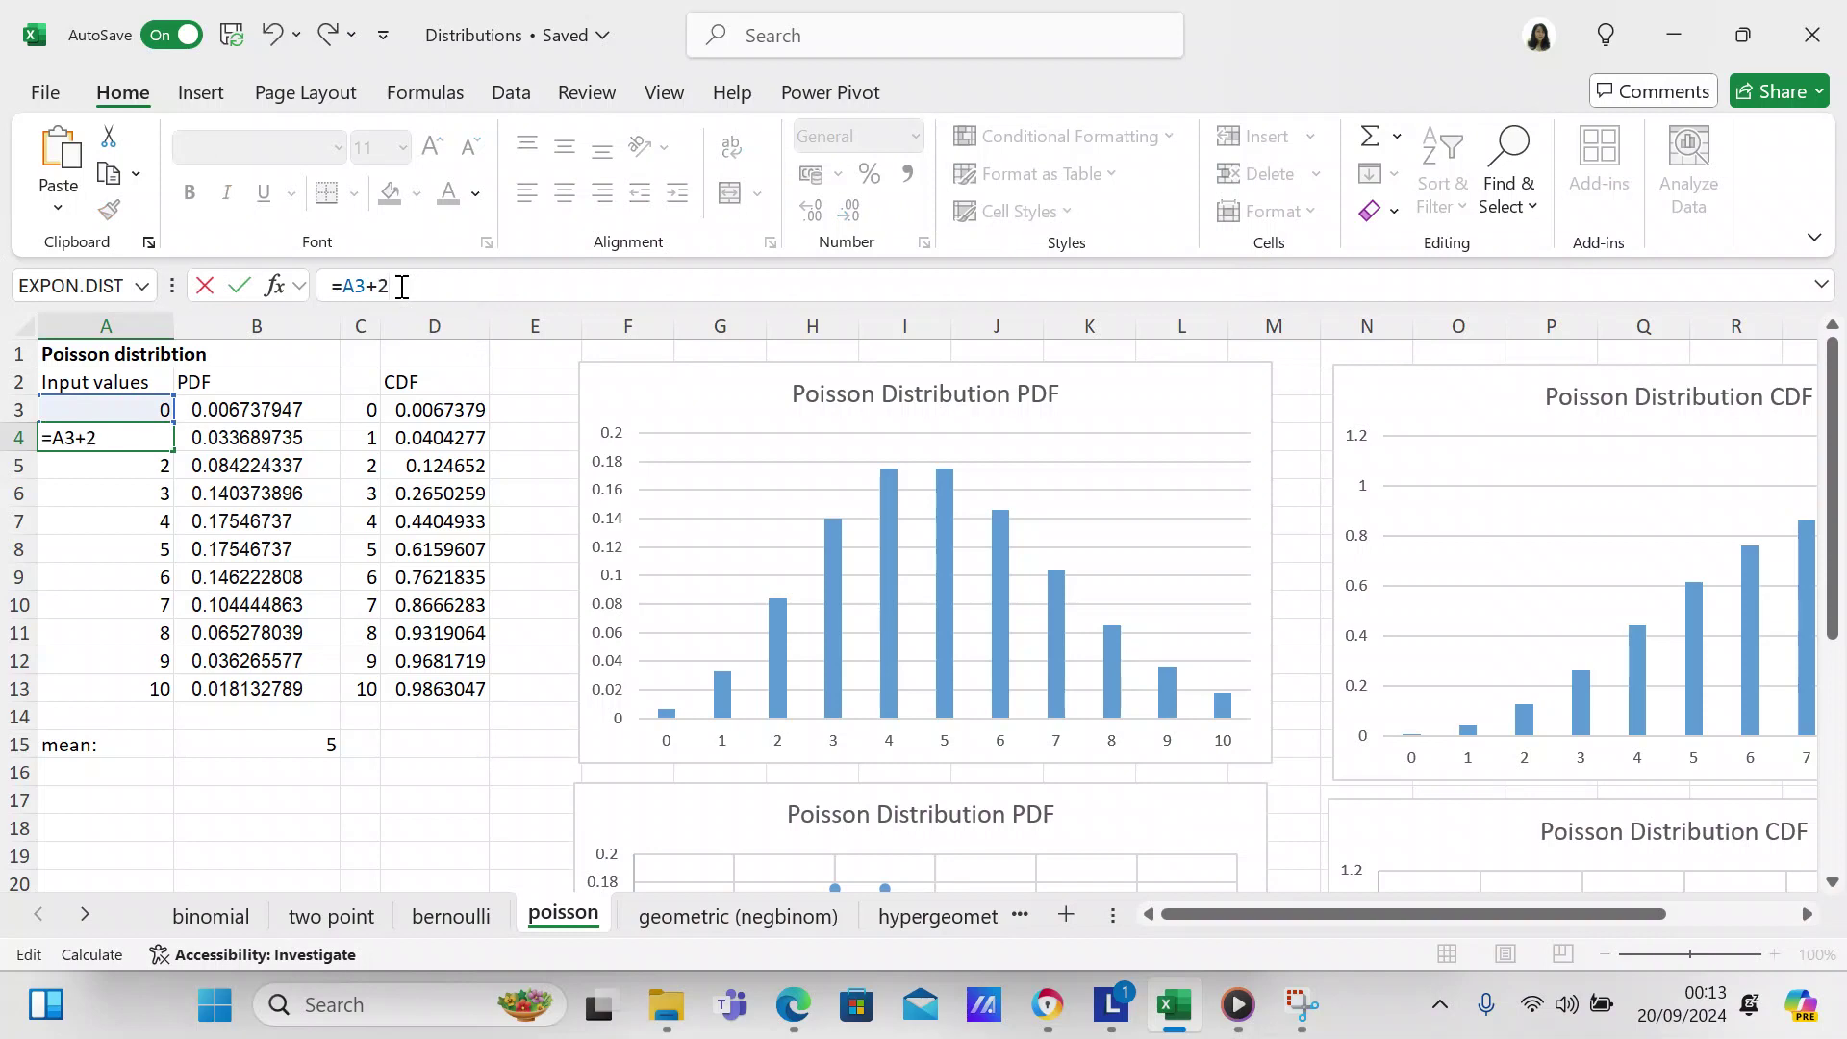
key("Return")
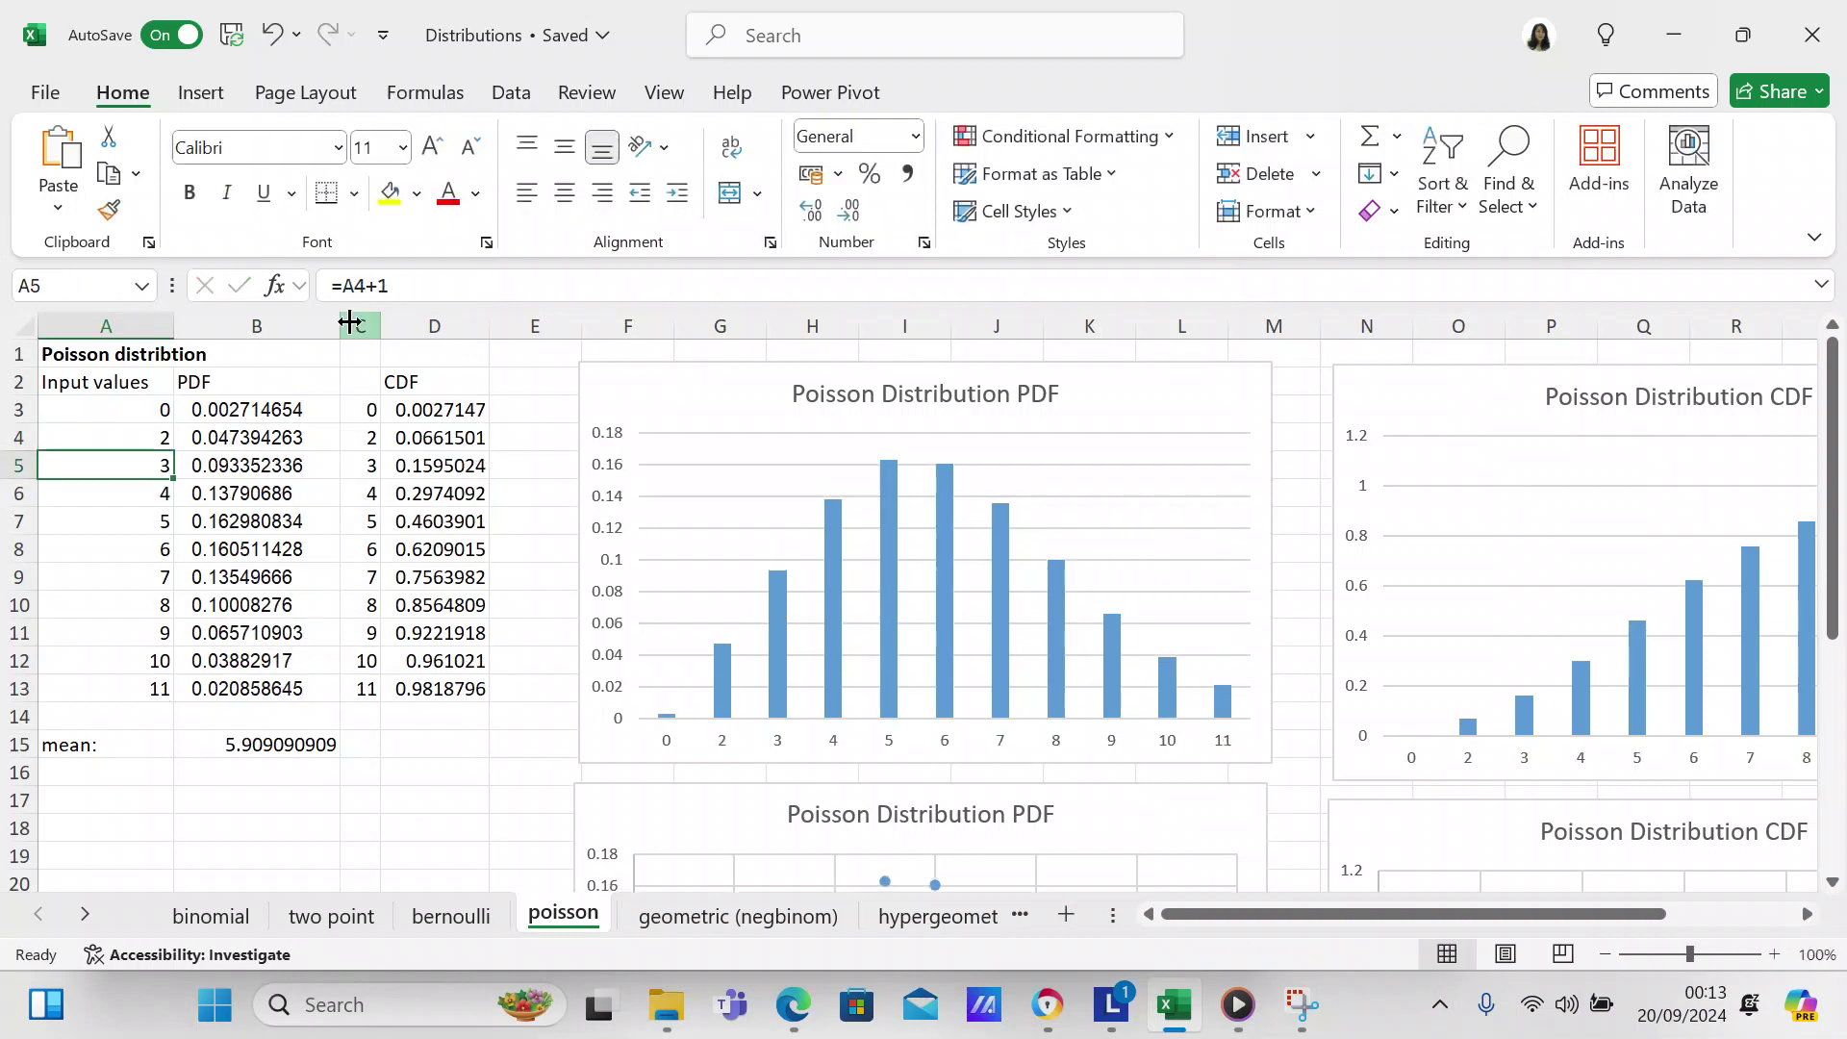
Copy the A4 formula into A5:A13 so every input value increases in increments of 2.
left_click(133, 434)
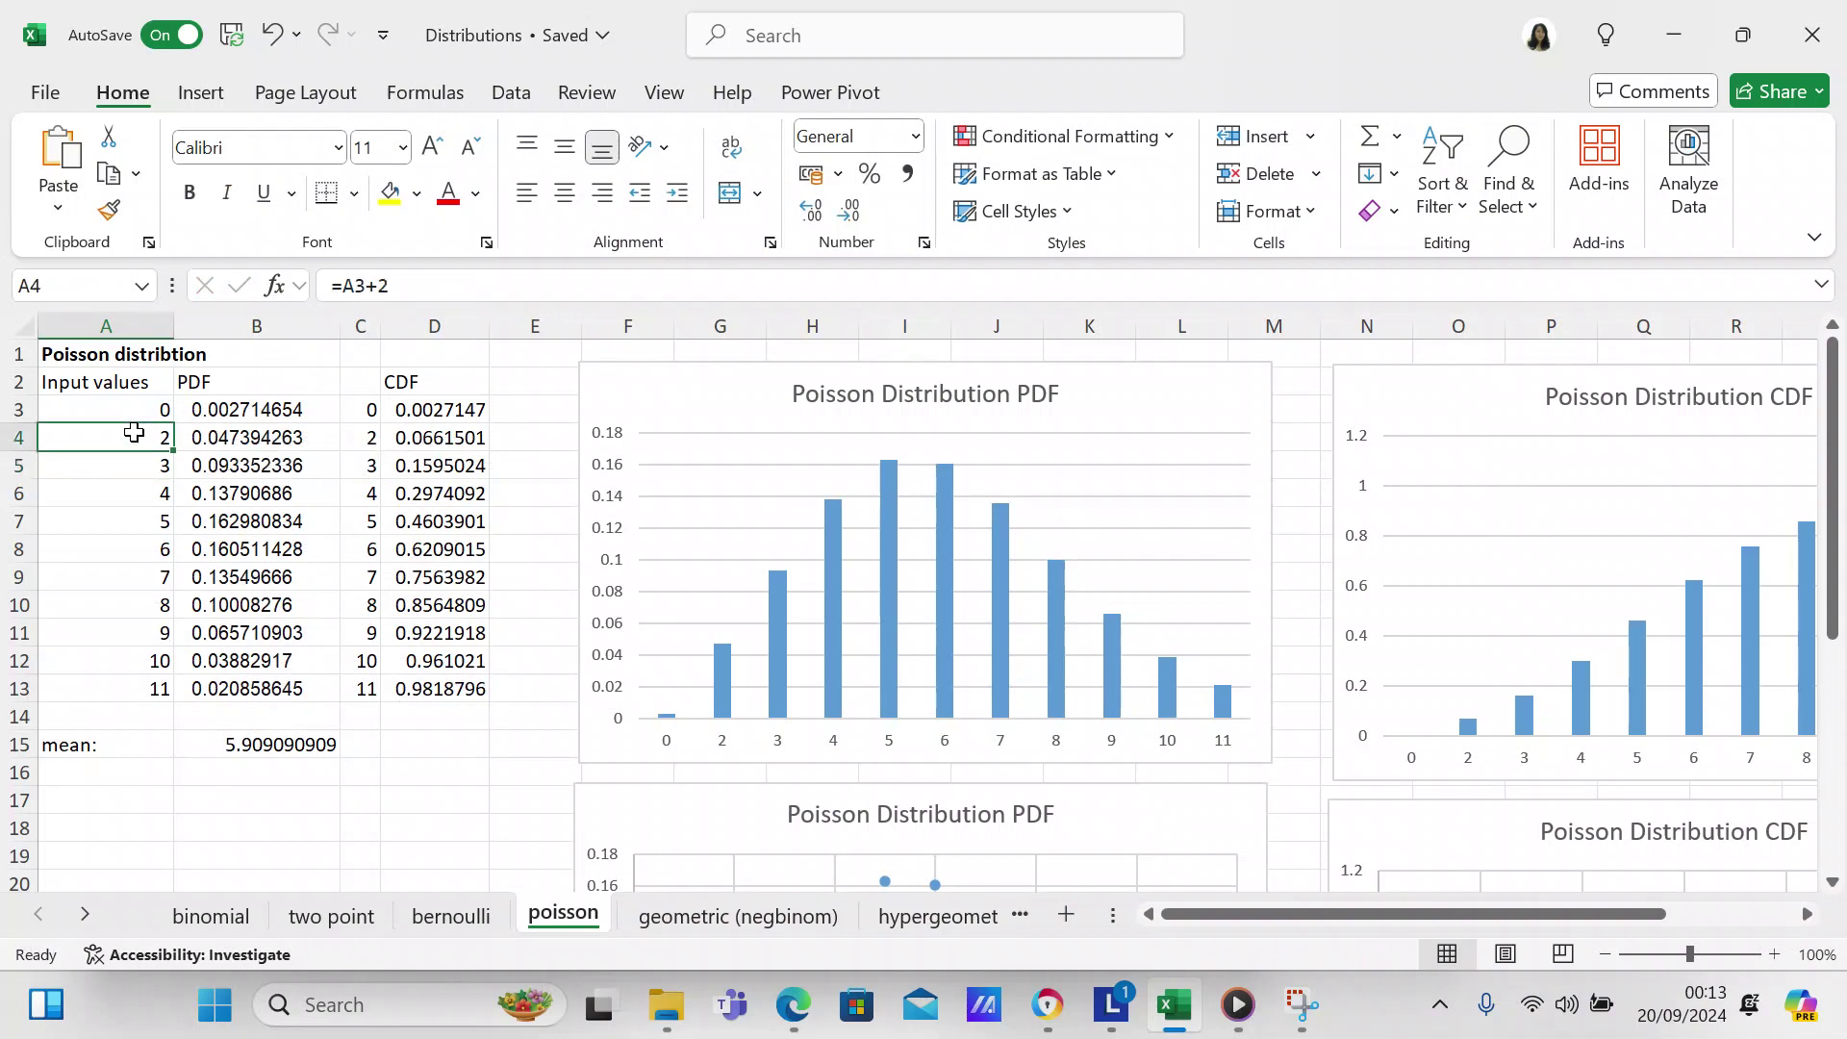
key("ctrl+c")
left_click(143, 464)
key("shift+Down")
key("shift+Down")
key("shift+Down")
key("shift+Down")
key("shift+Down")
key("shift+Down")
key("shift+Down")
key("shift+Down")
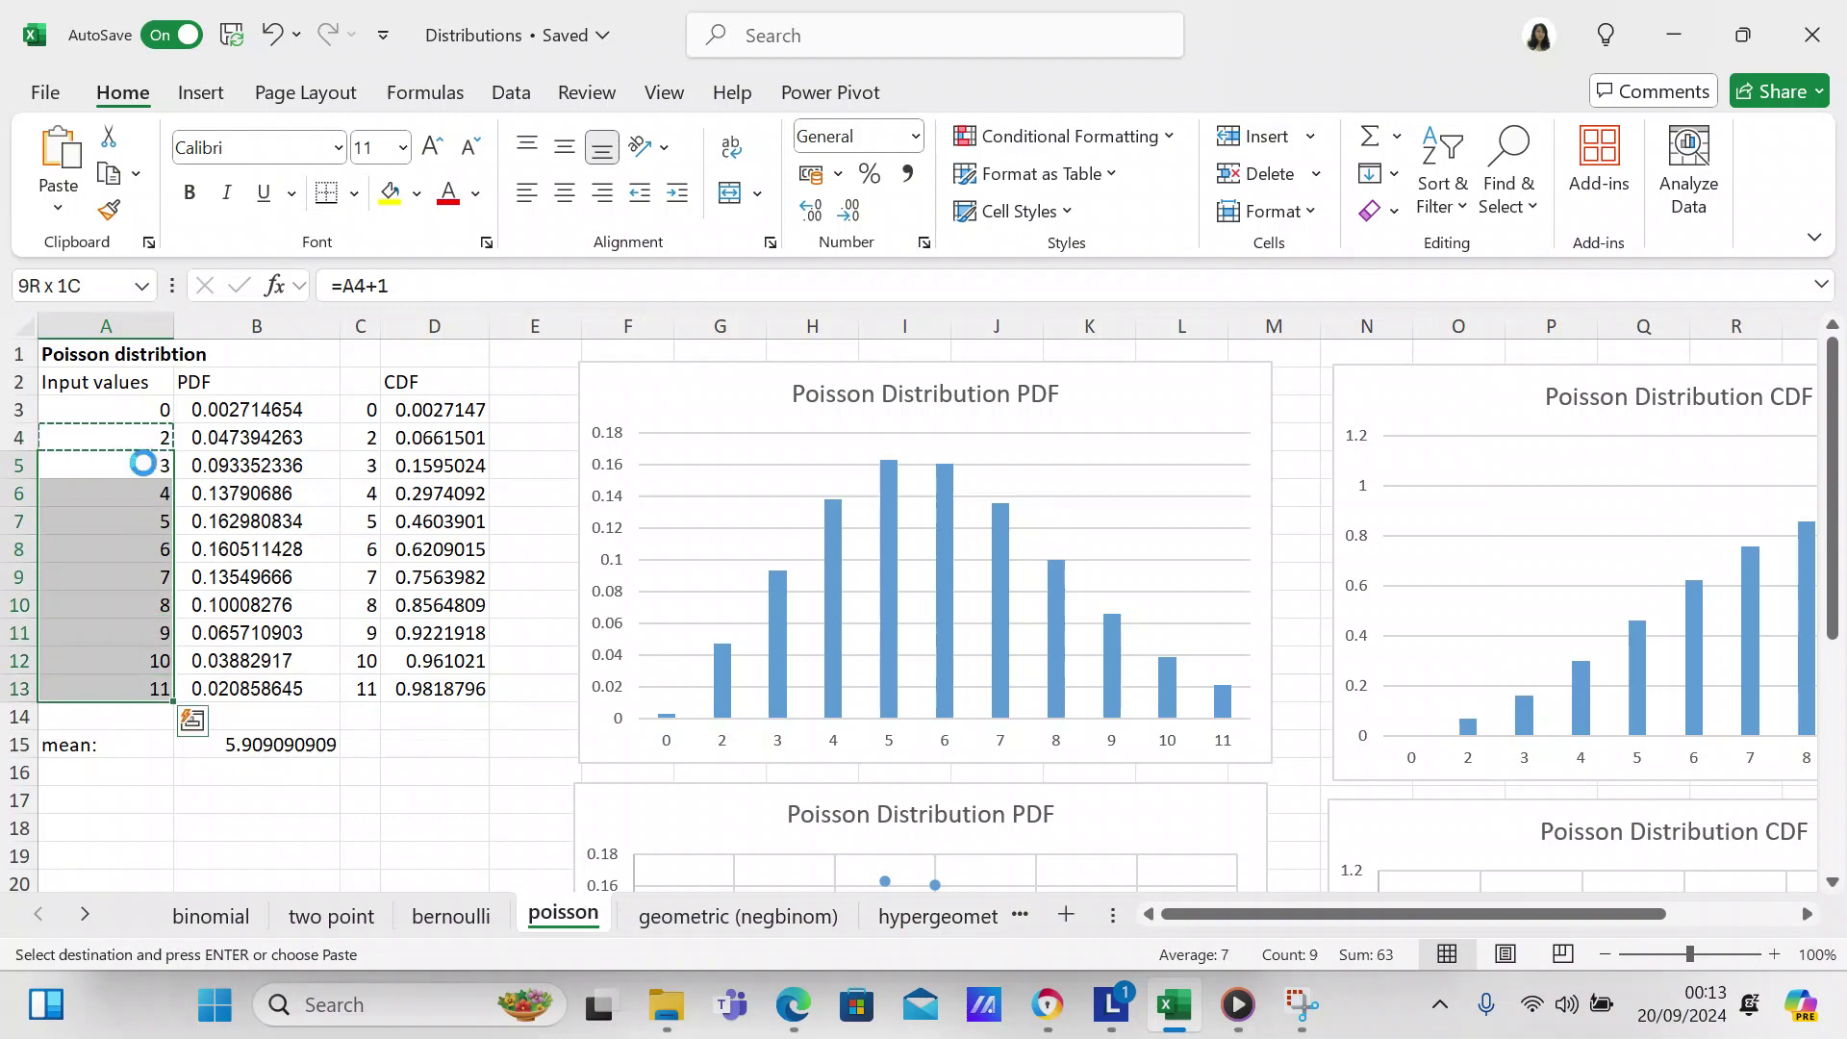
key("ctrl+v")
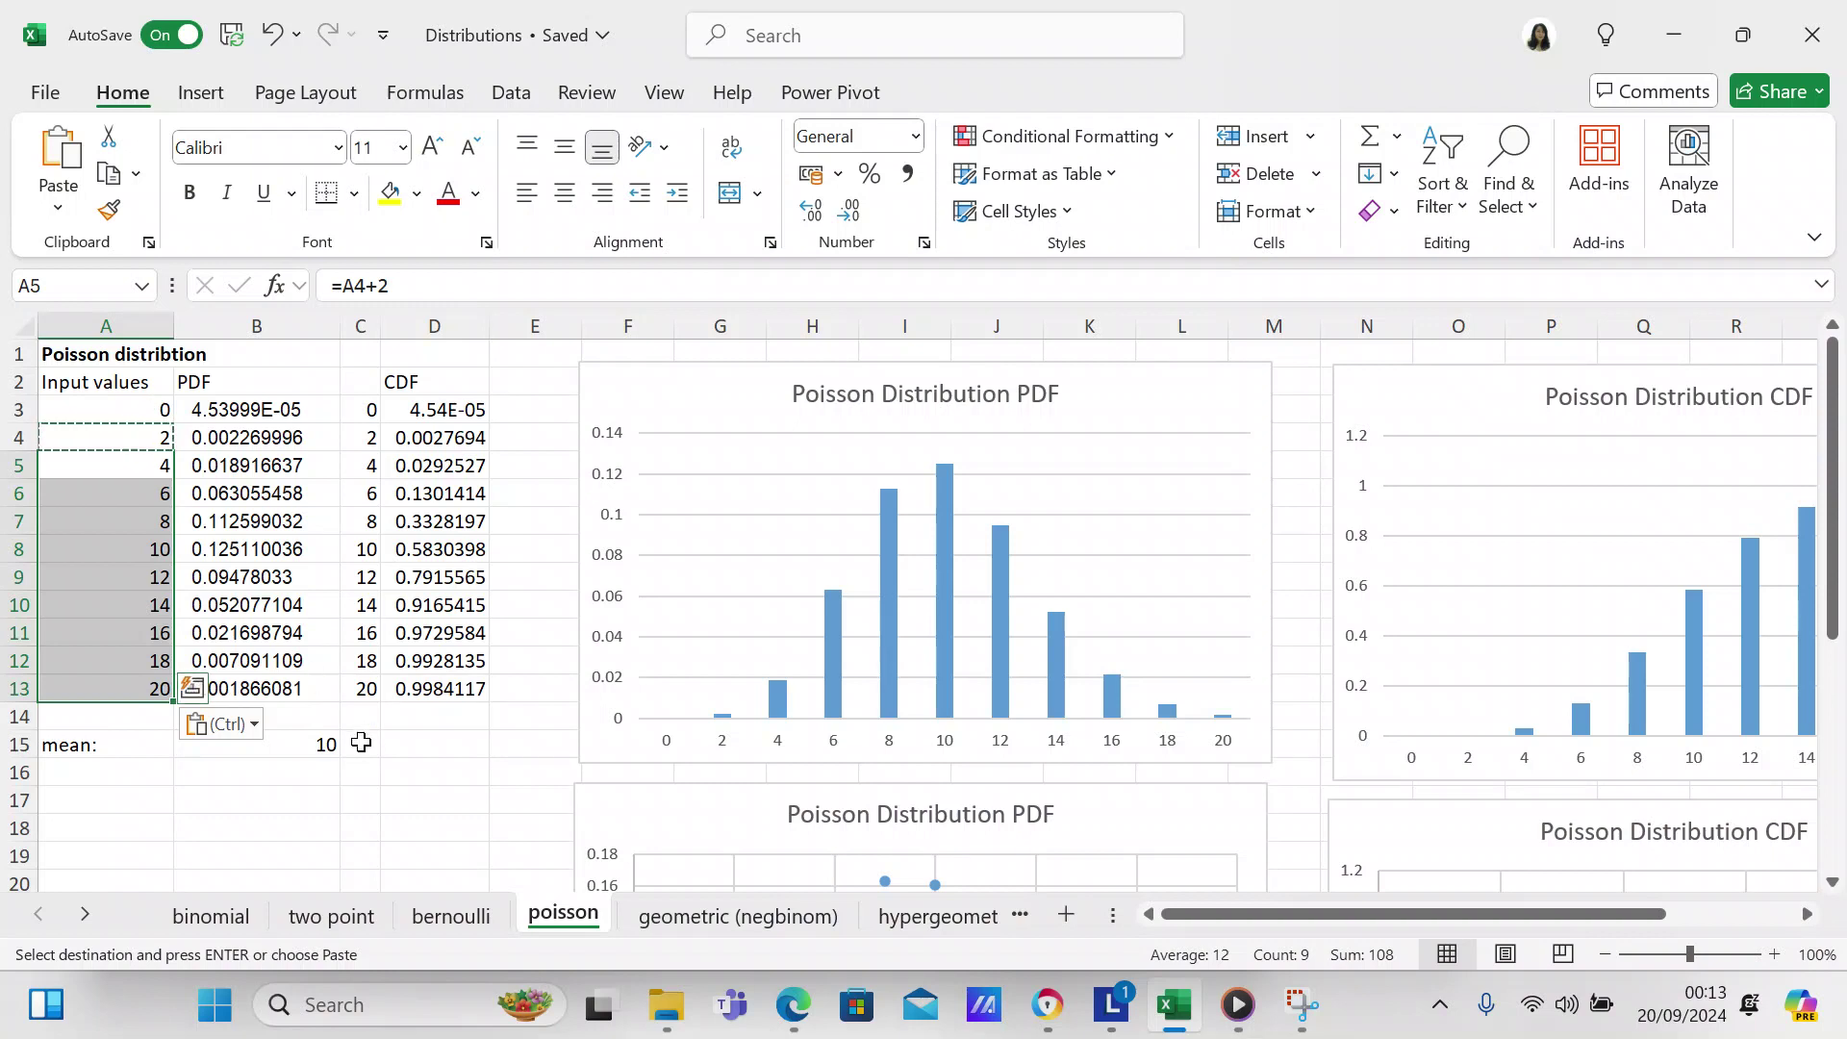
Undo the paste into A5:A13 and the formula change in A4.
left_click(272, 37)
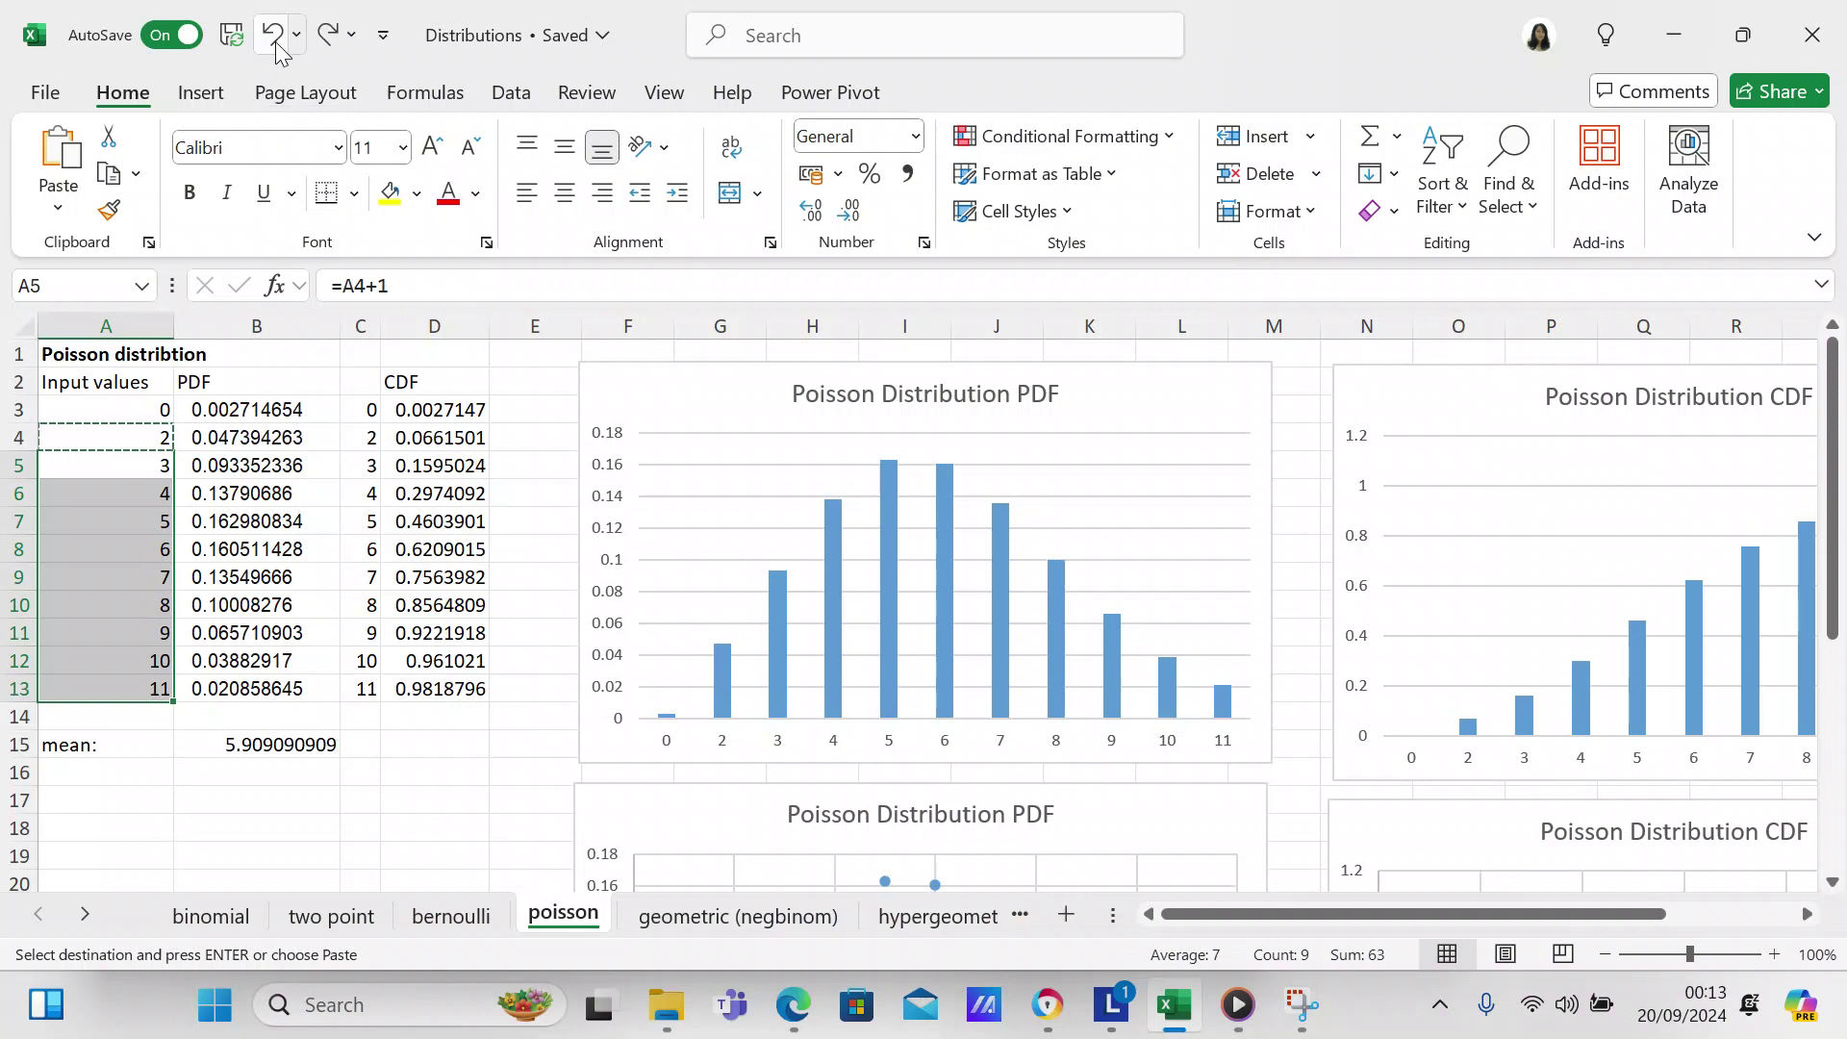
left_click(274, 39)
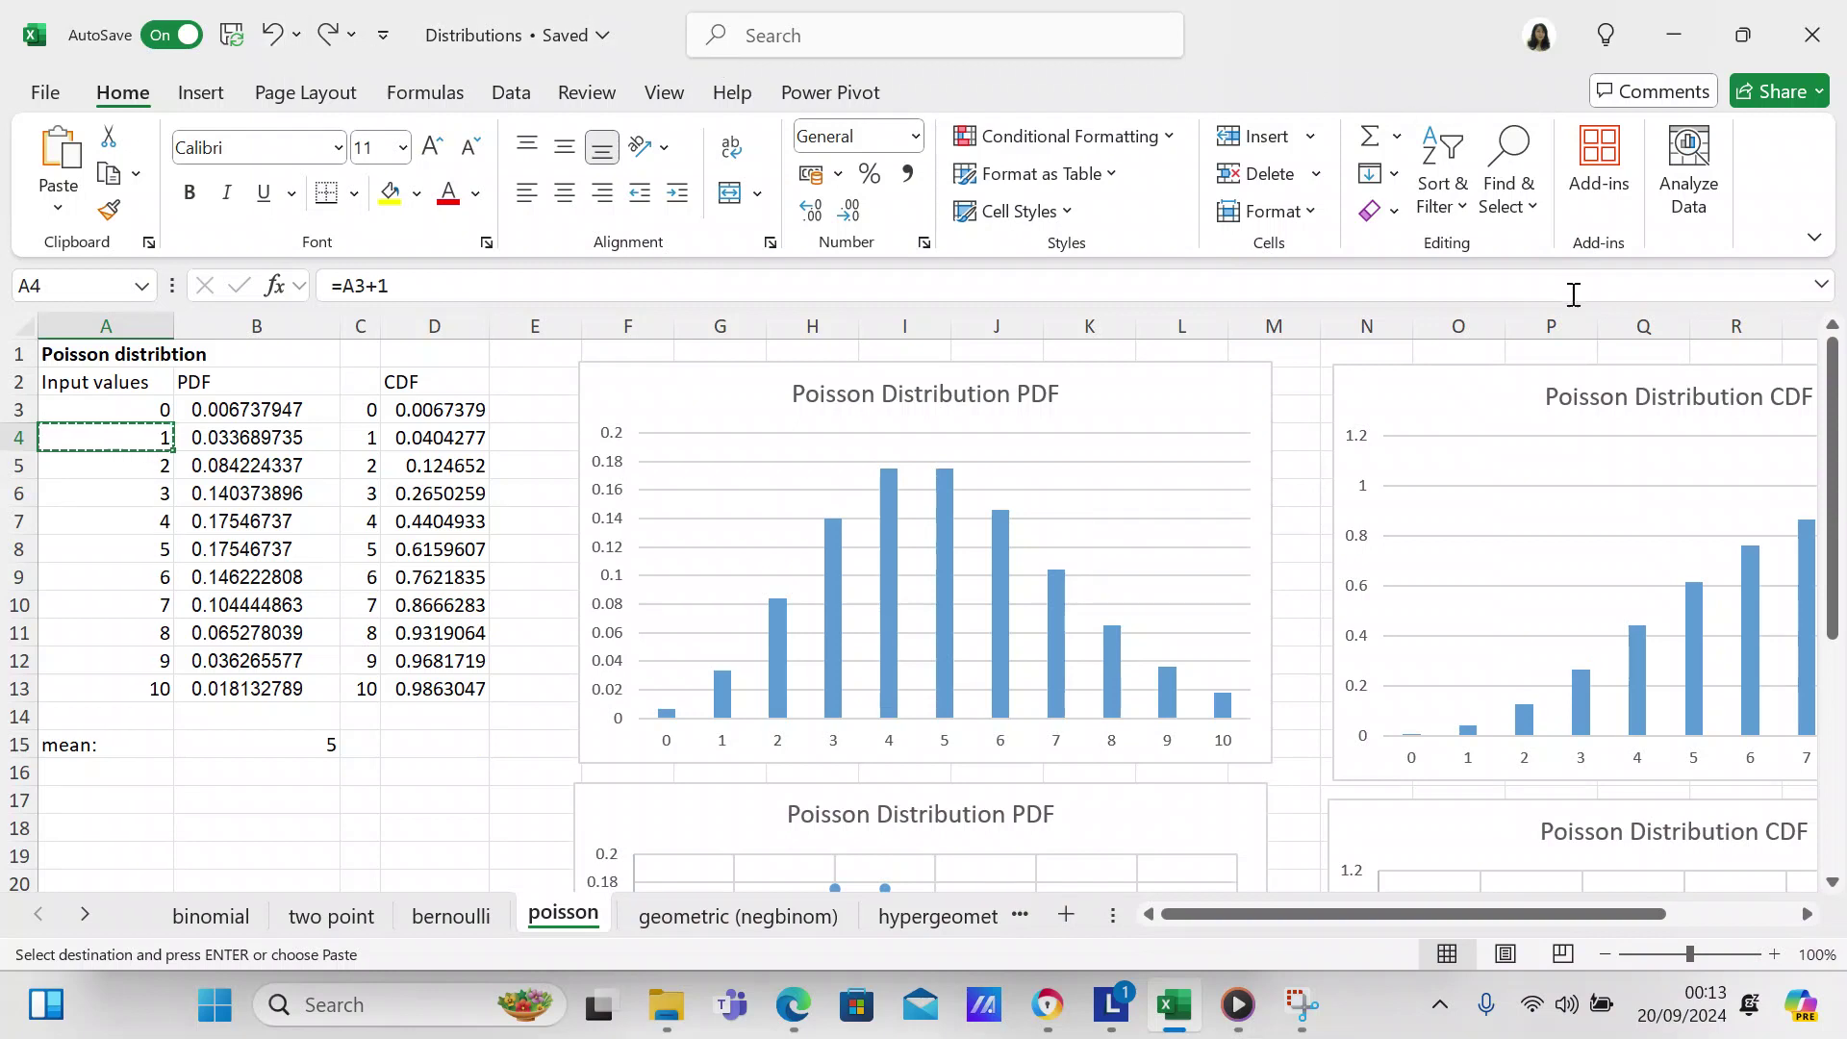
mouse_move(1833, 444)
left_mouse_down()
mouse_move(1838, 548)
mouse_move(1830, 445)
left_mouse_up()
Insert an Area chart from A3:B13 that plots the PDF values against the input values.
left_click(144, 411)
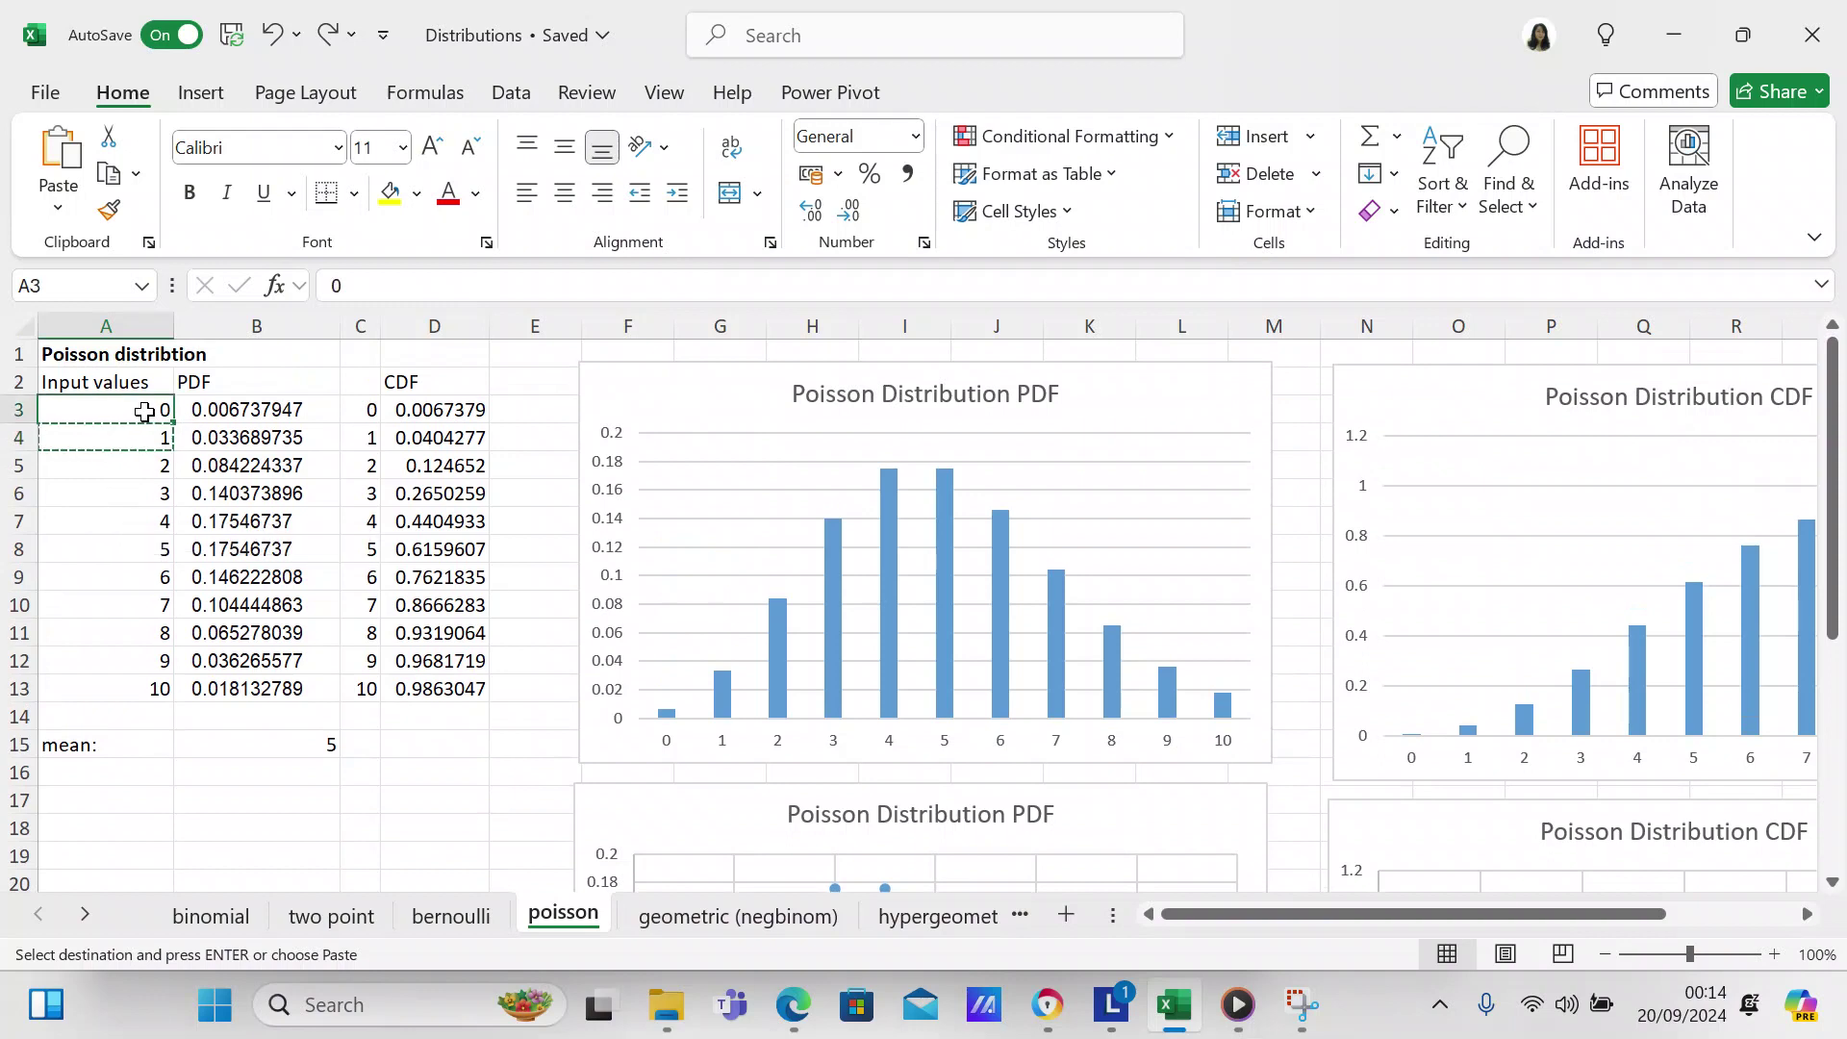
key("Escape")
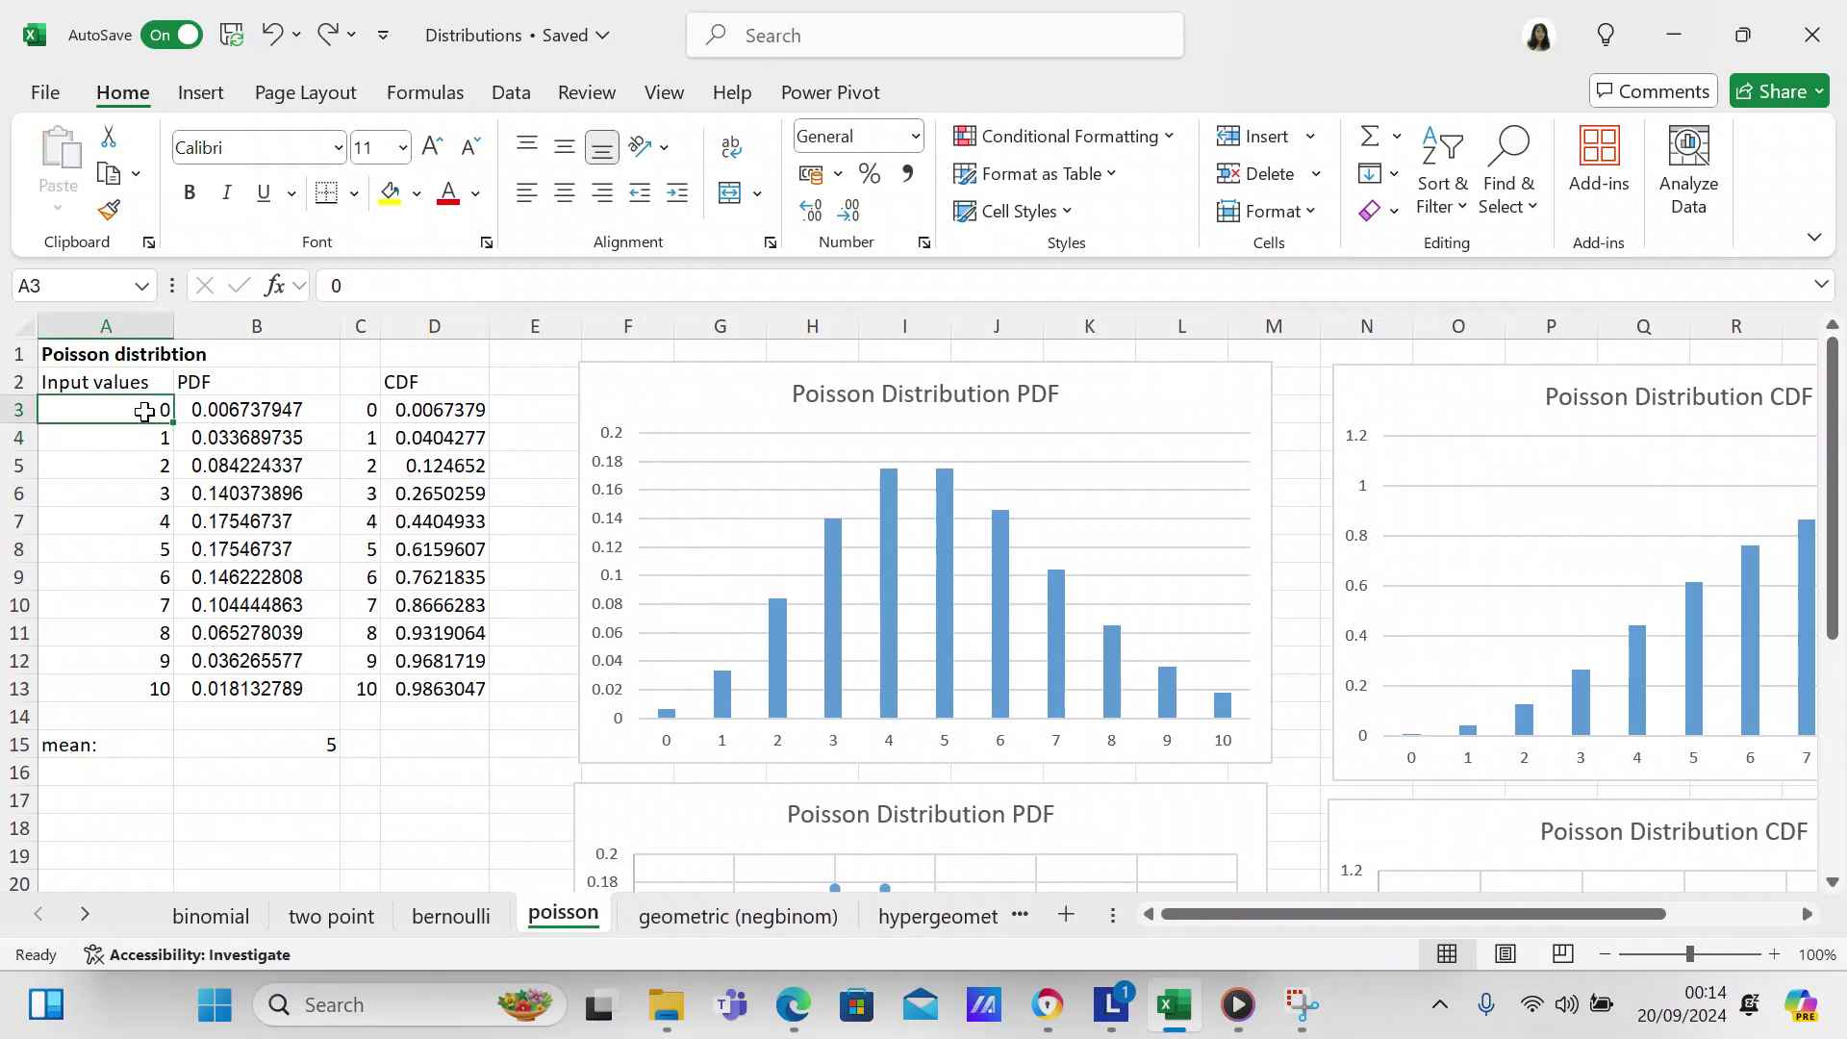
key("shift+Right")
key("shift+Down")
key("shift+Down")
key("shift+Down")
key("shift+Down")
key("shift+Down")
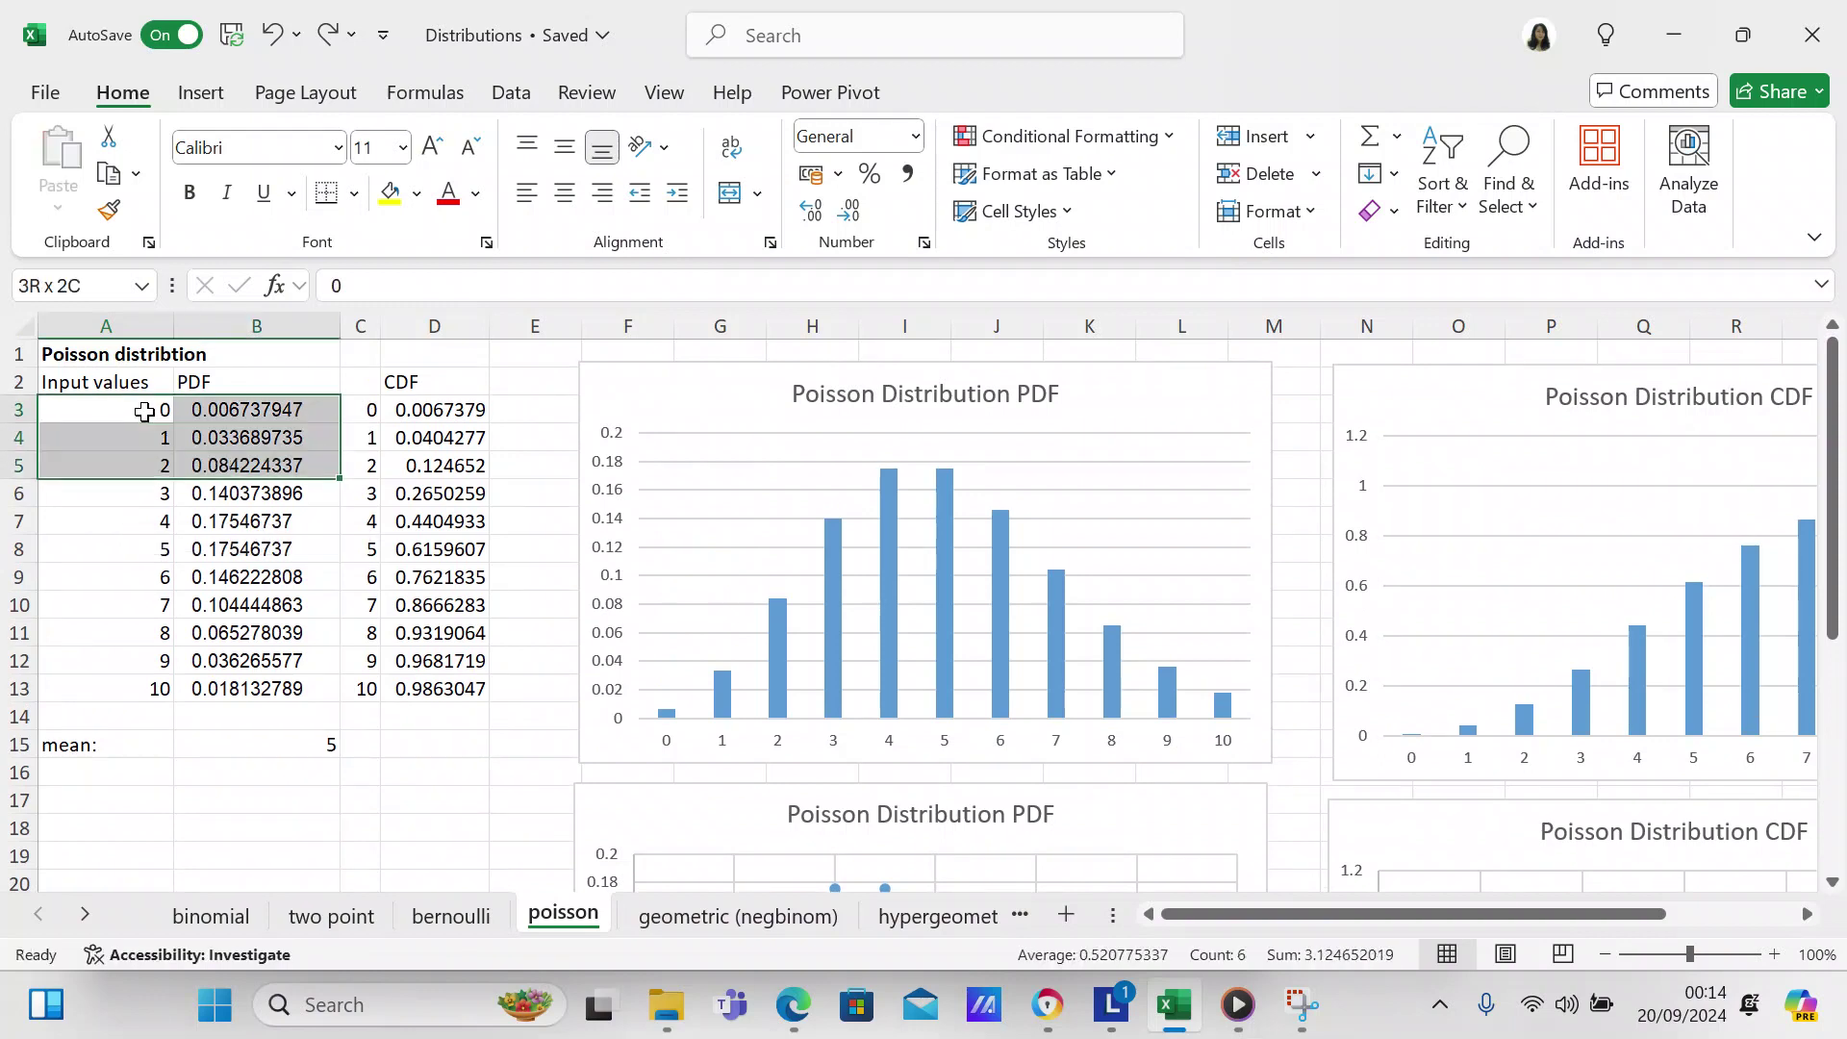
key("shift+Down")
key("shift+Down")
key("shift+Down")
key("shift+Down")
key("shift+Down")
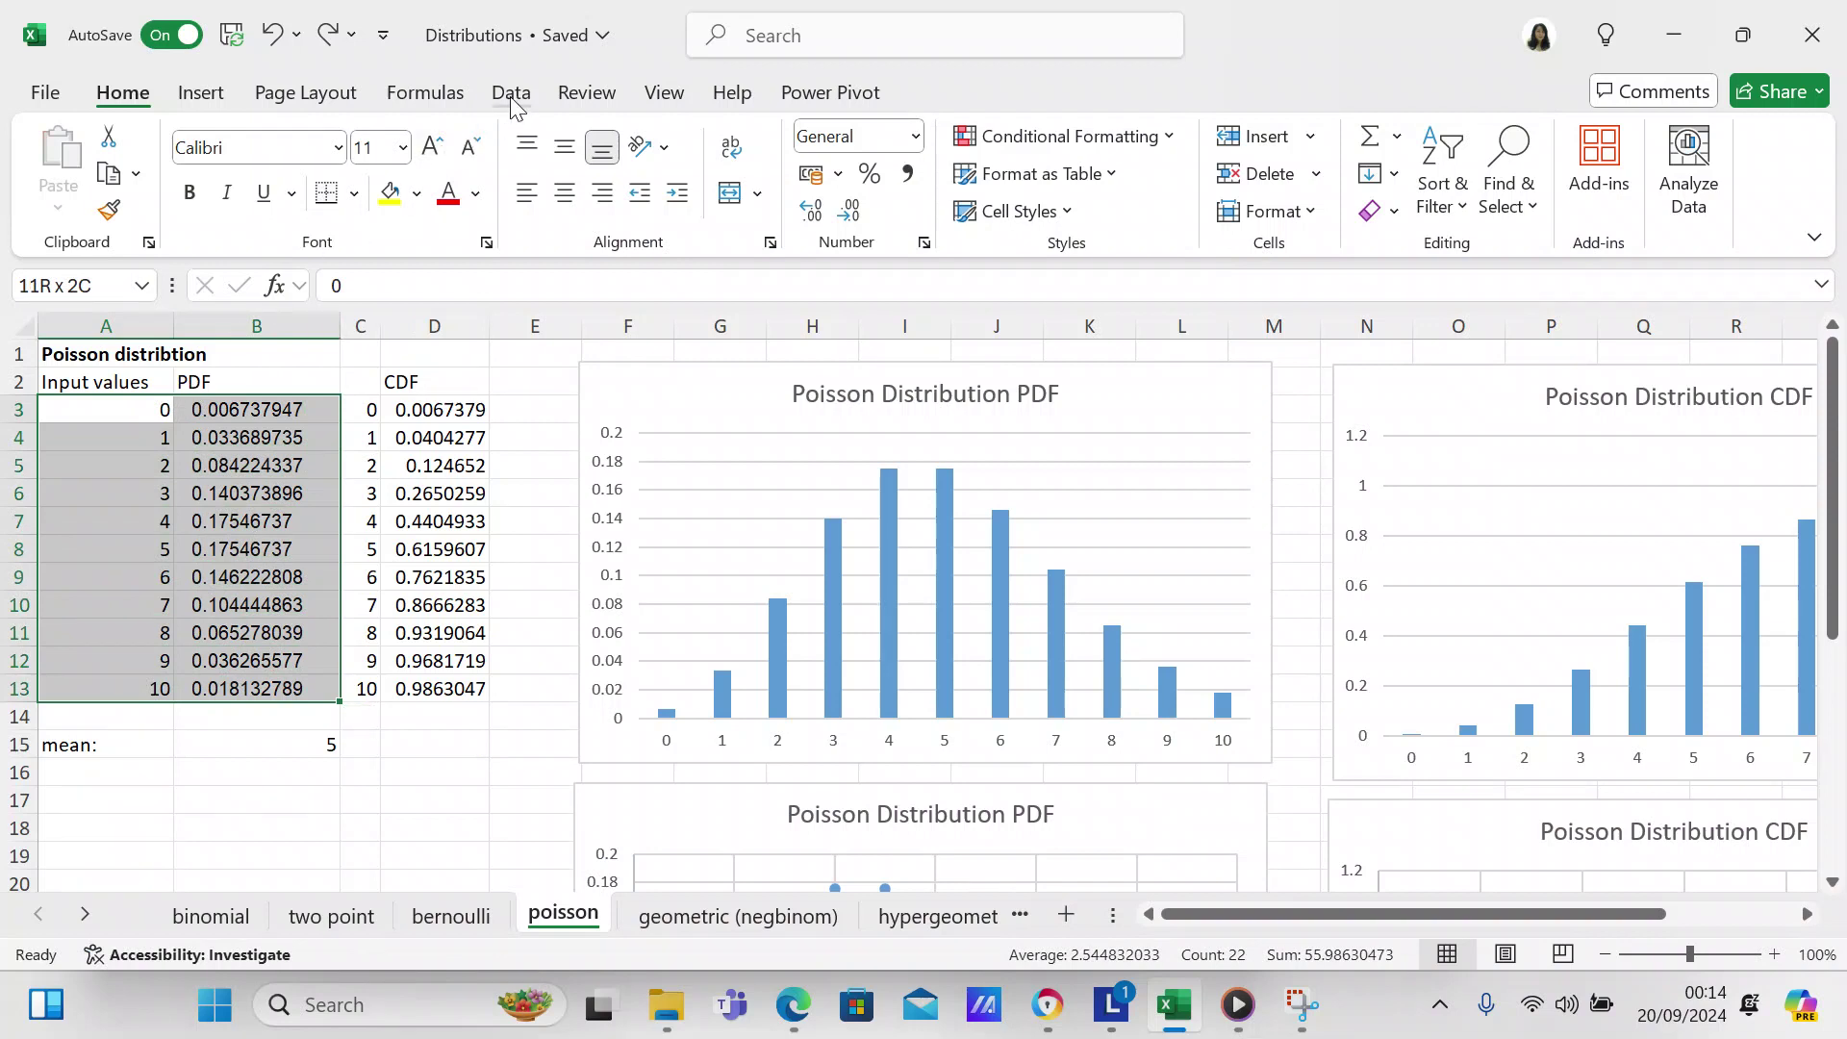
left_click(204, 101)
left_click(614, 210)
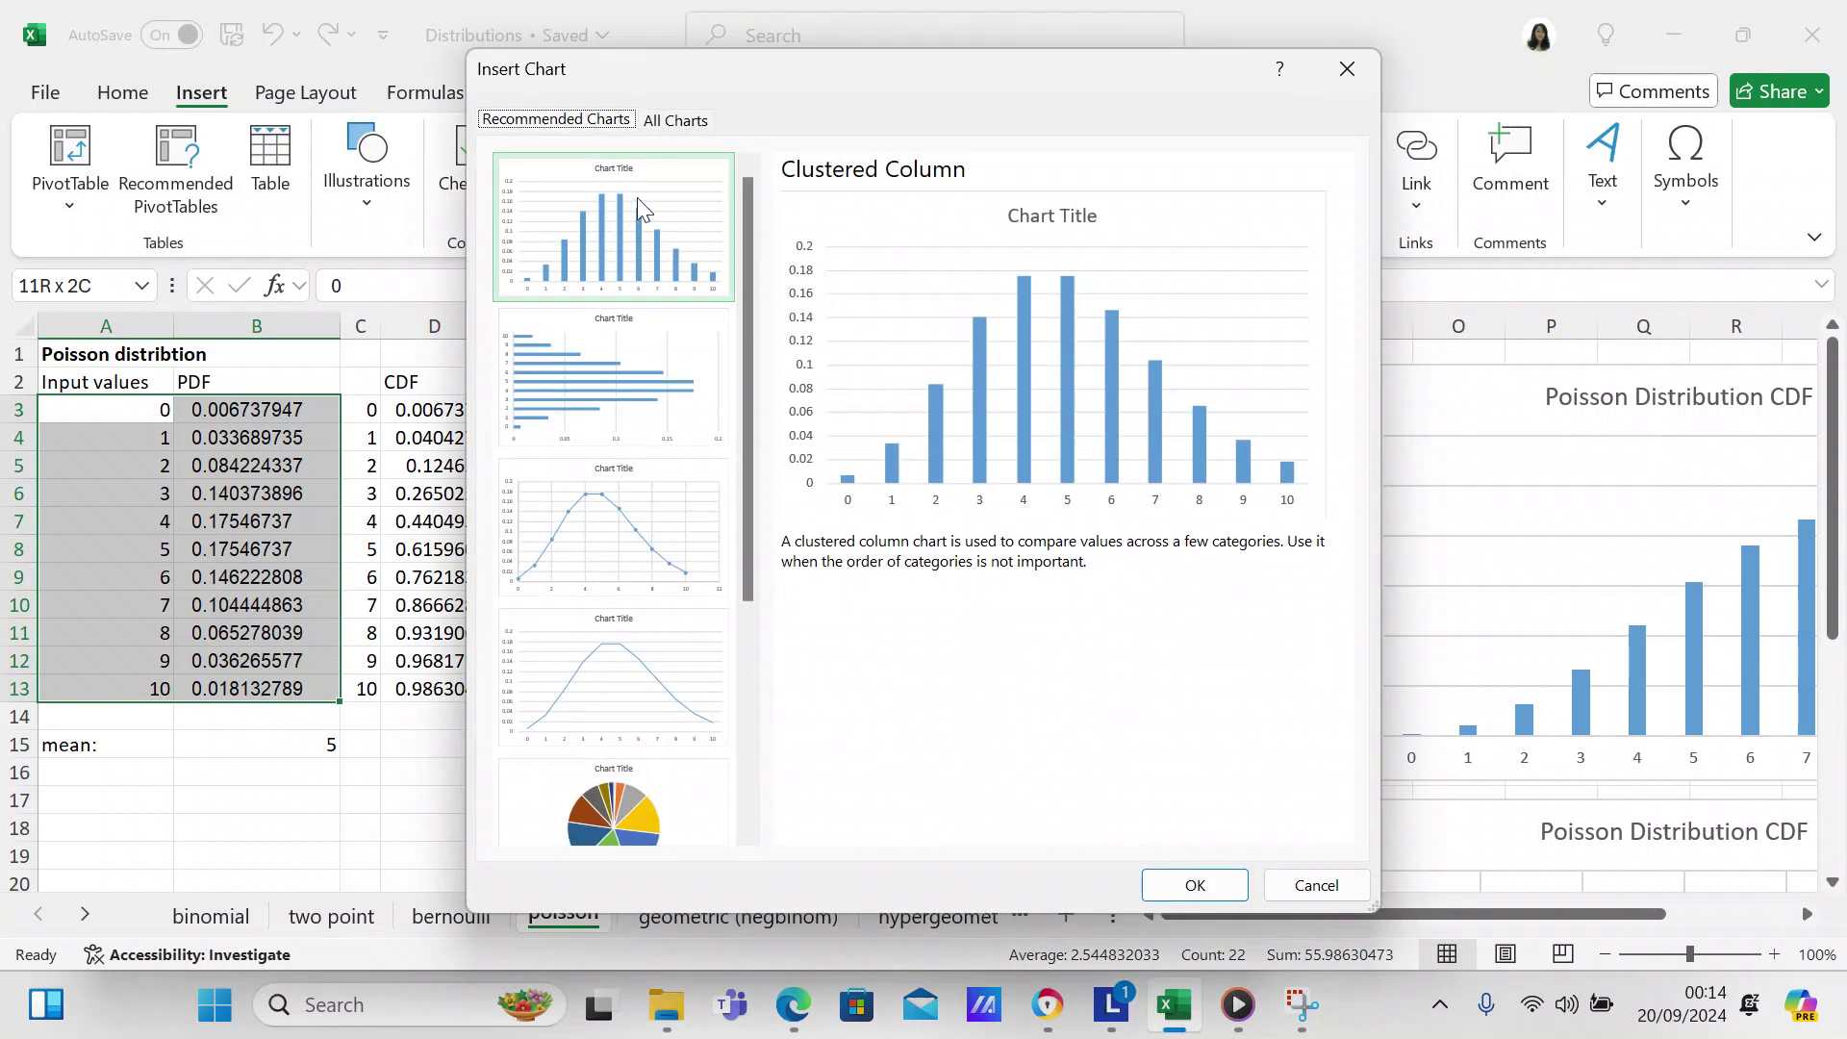
left_click(683, 121)
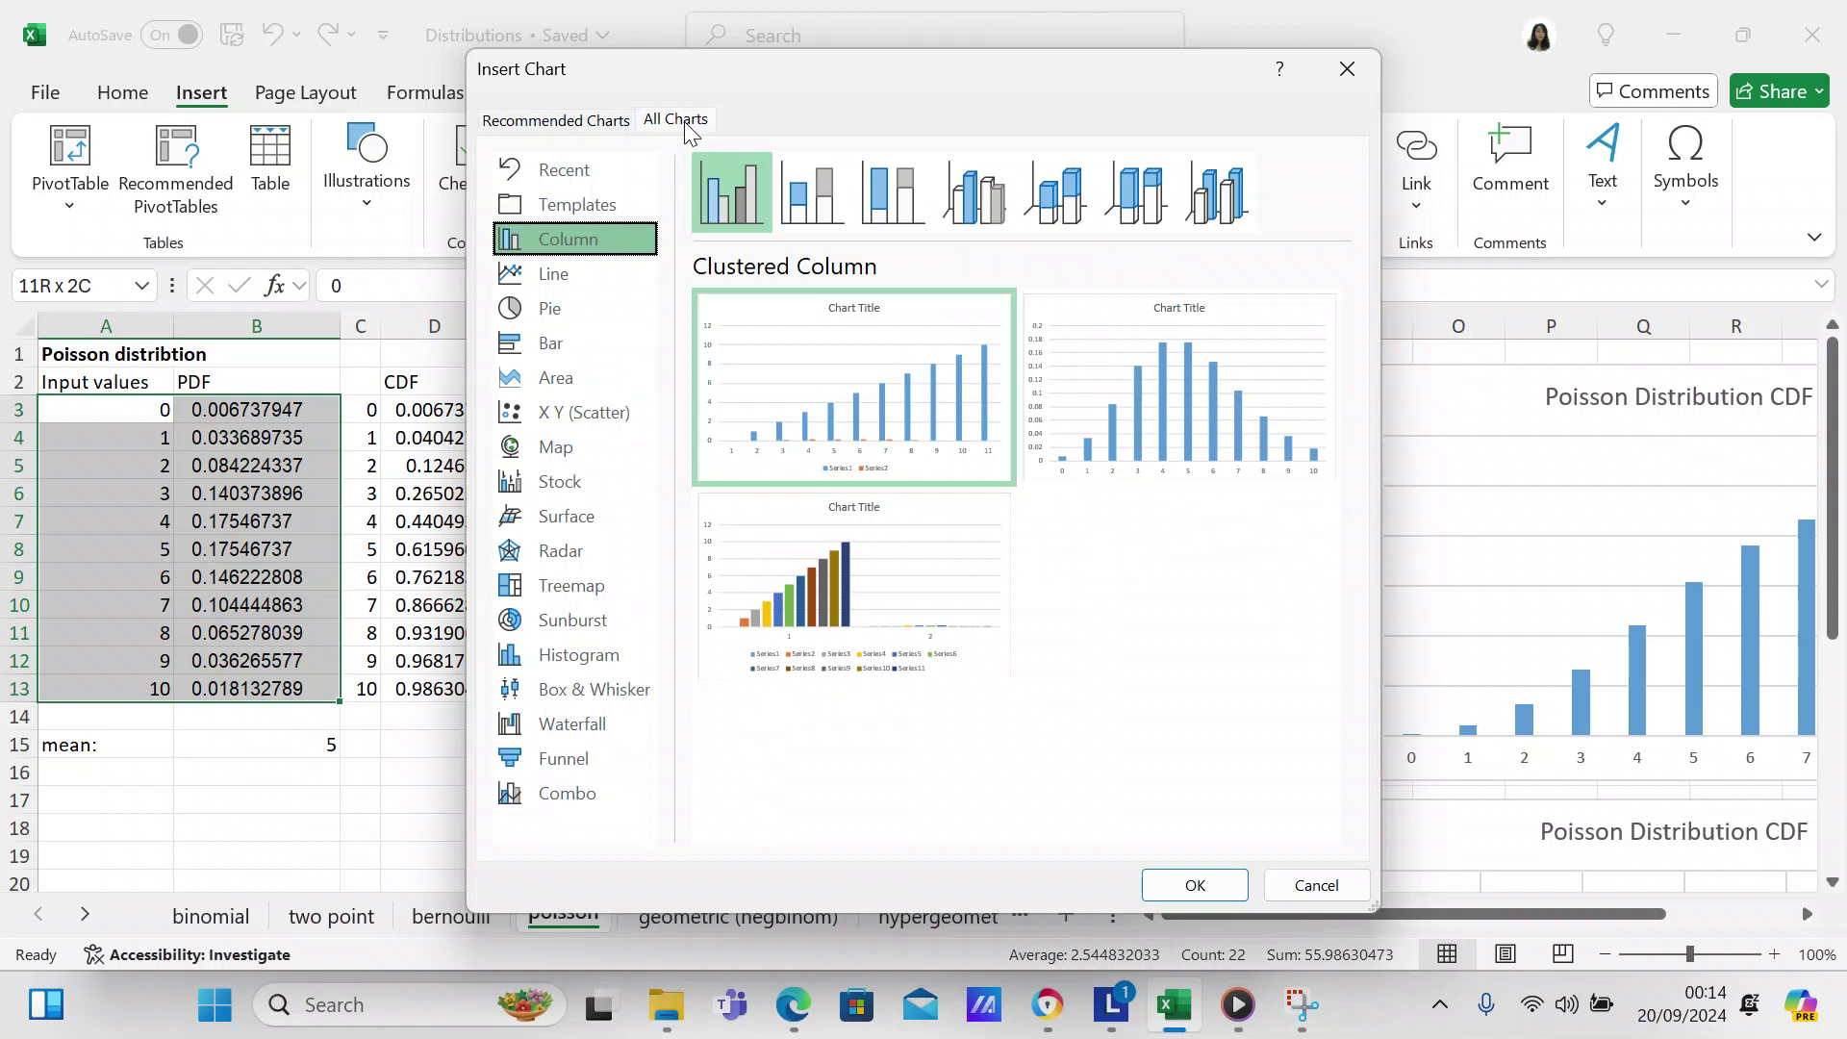
key("Down")
key("Down")
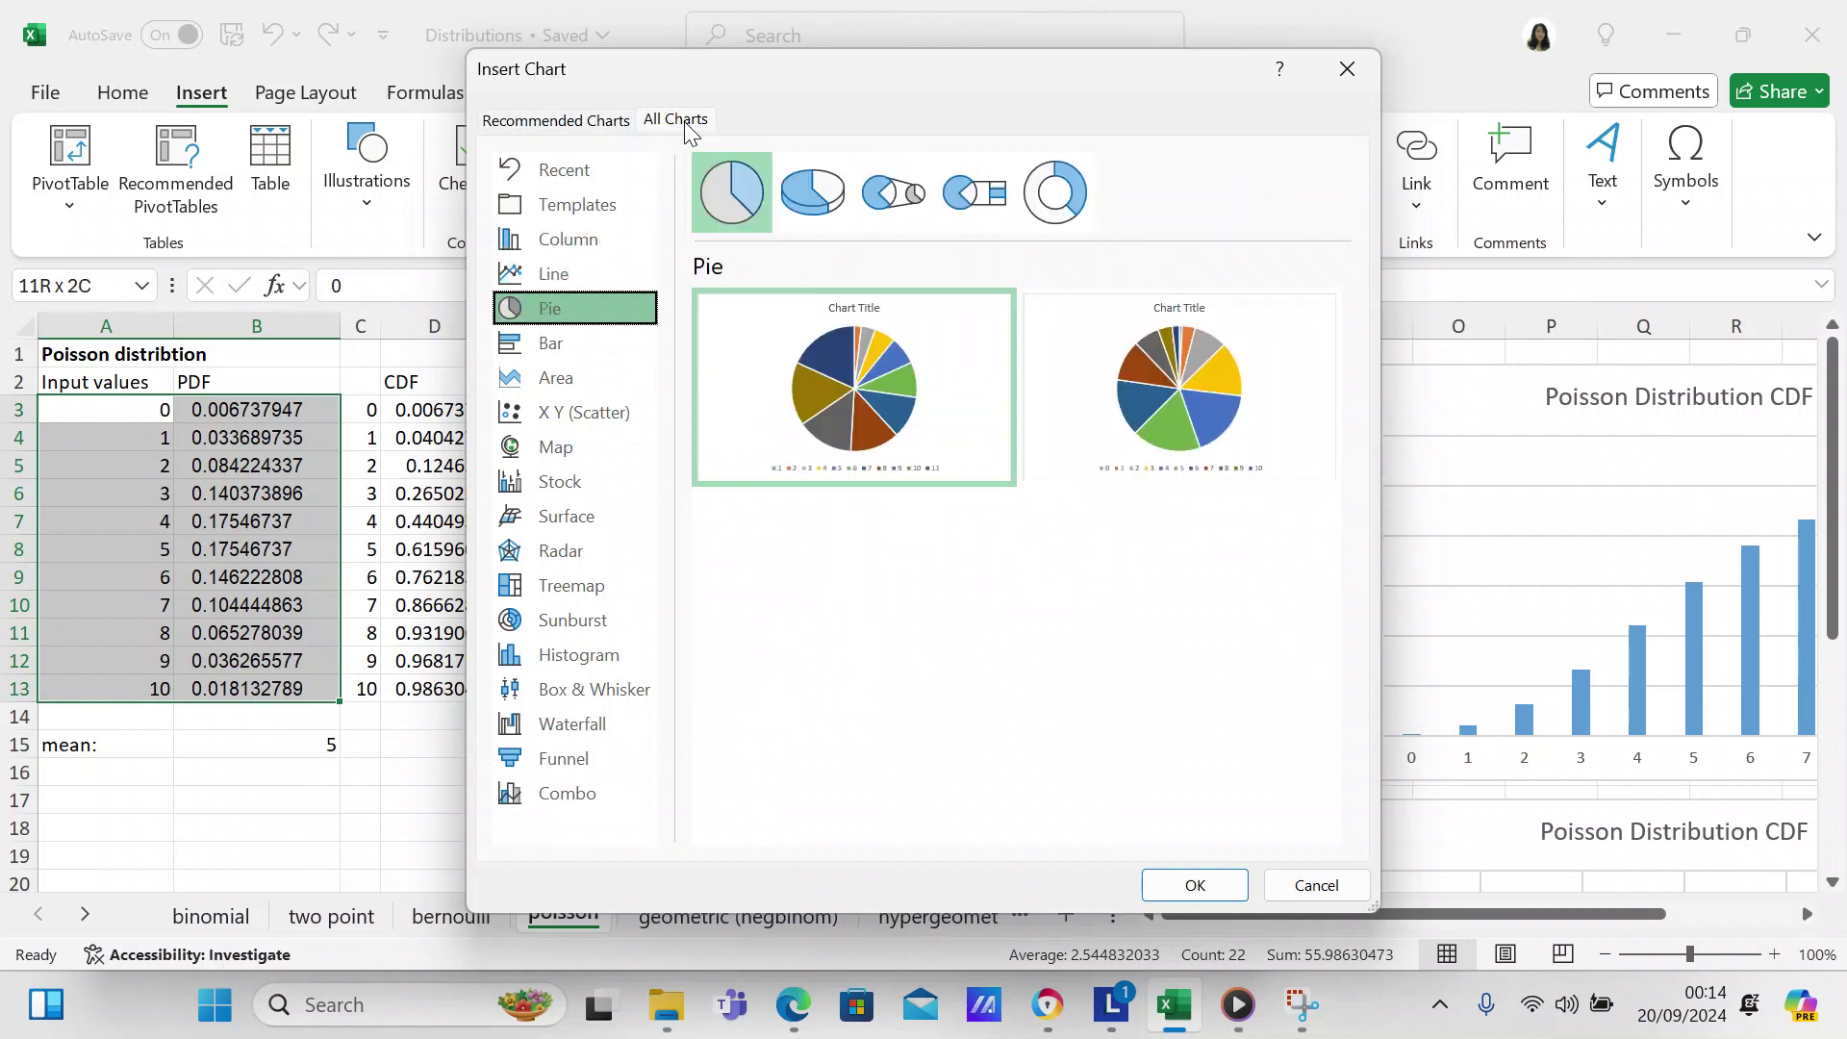
key("Down")
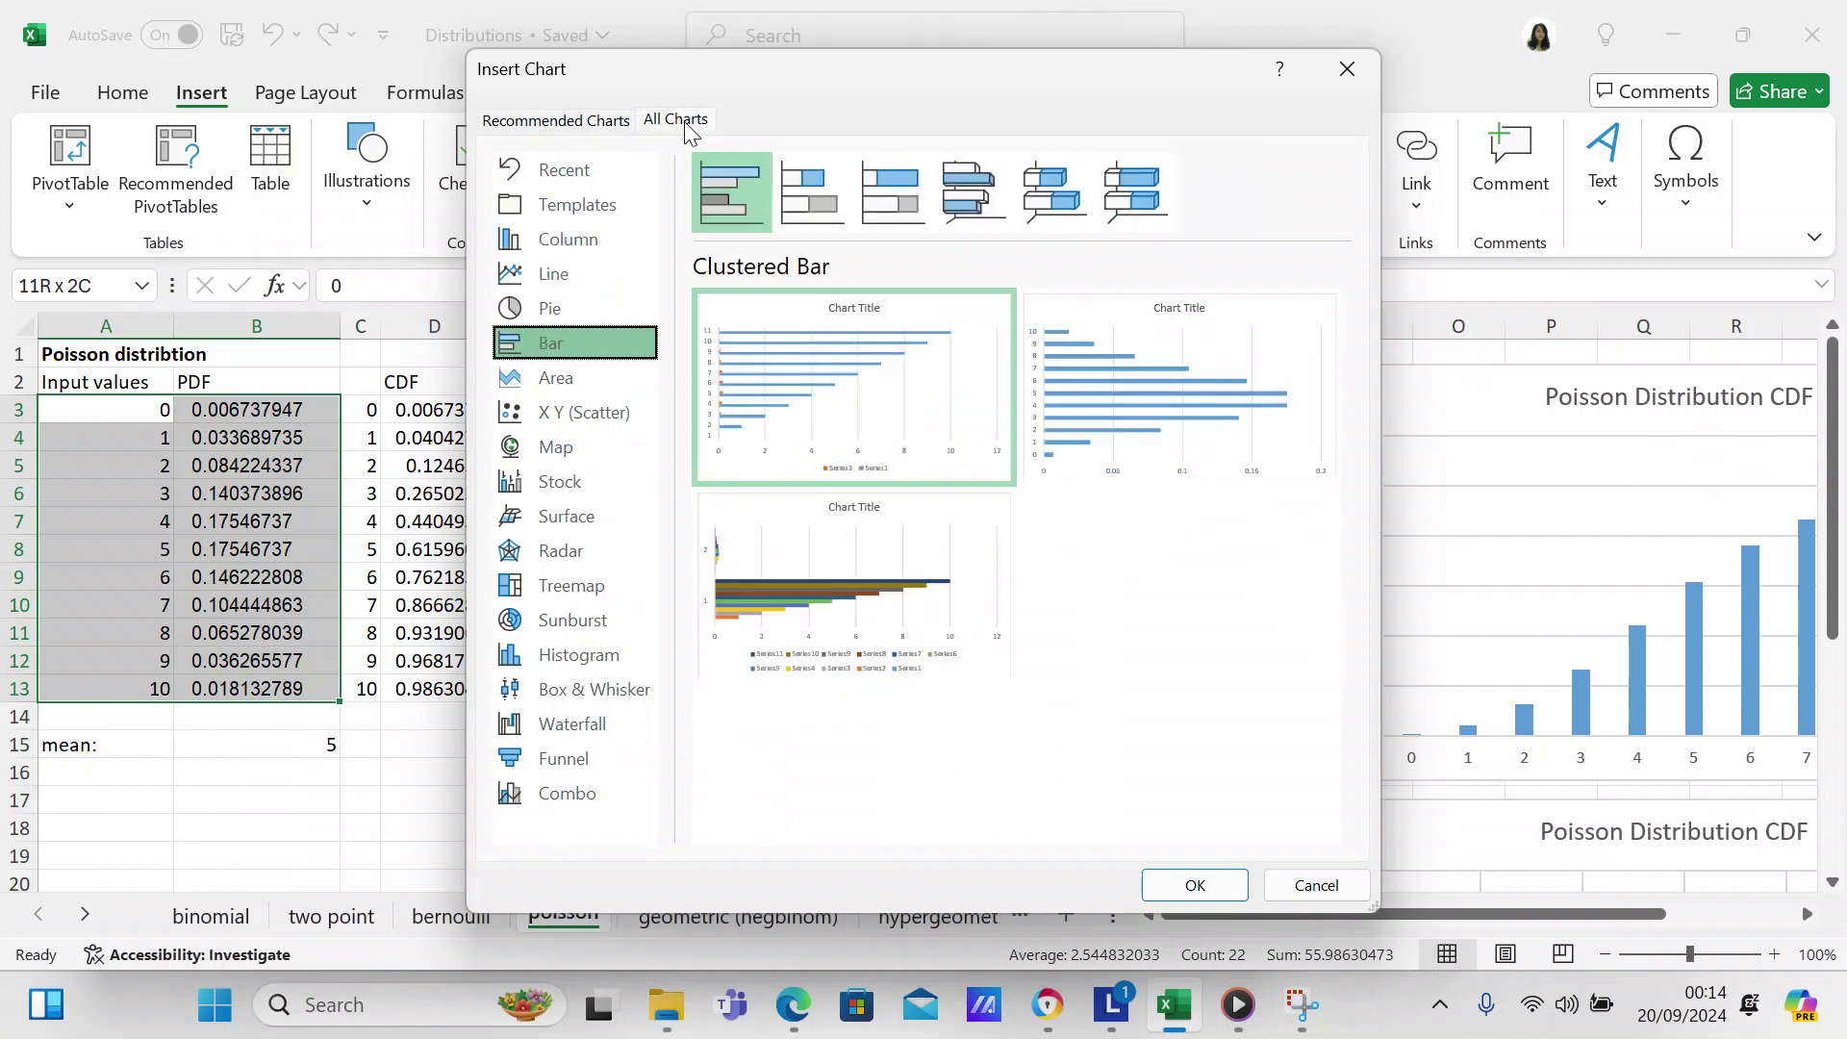
key("Down")
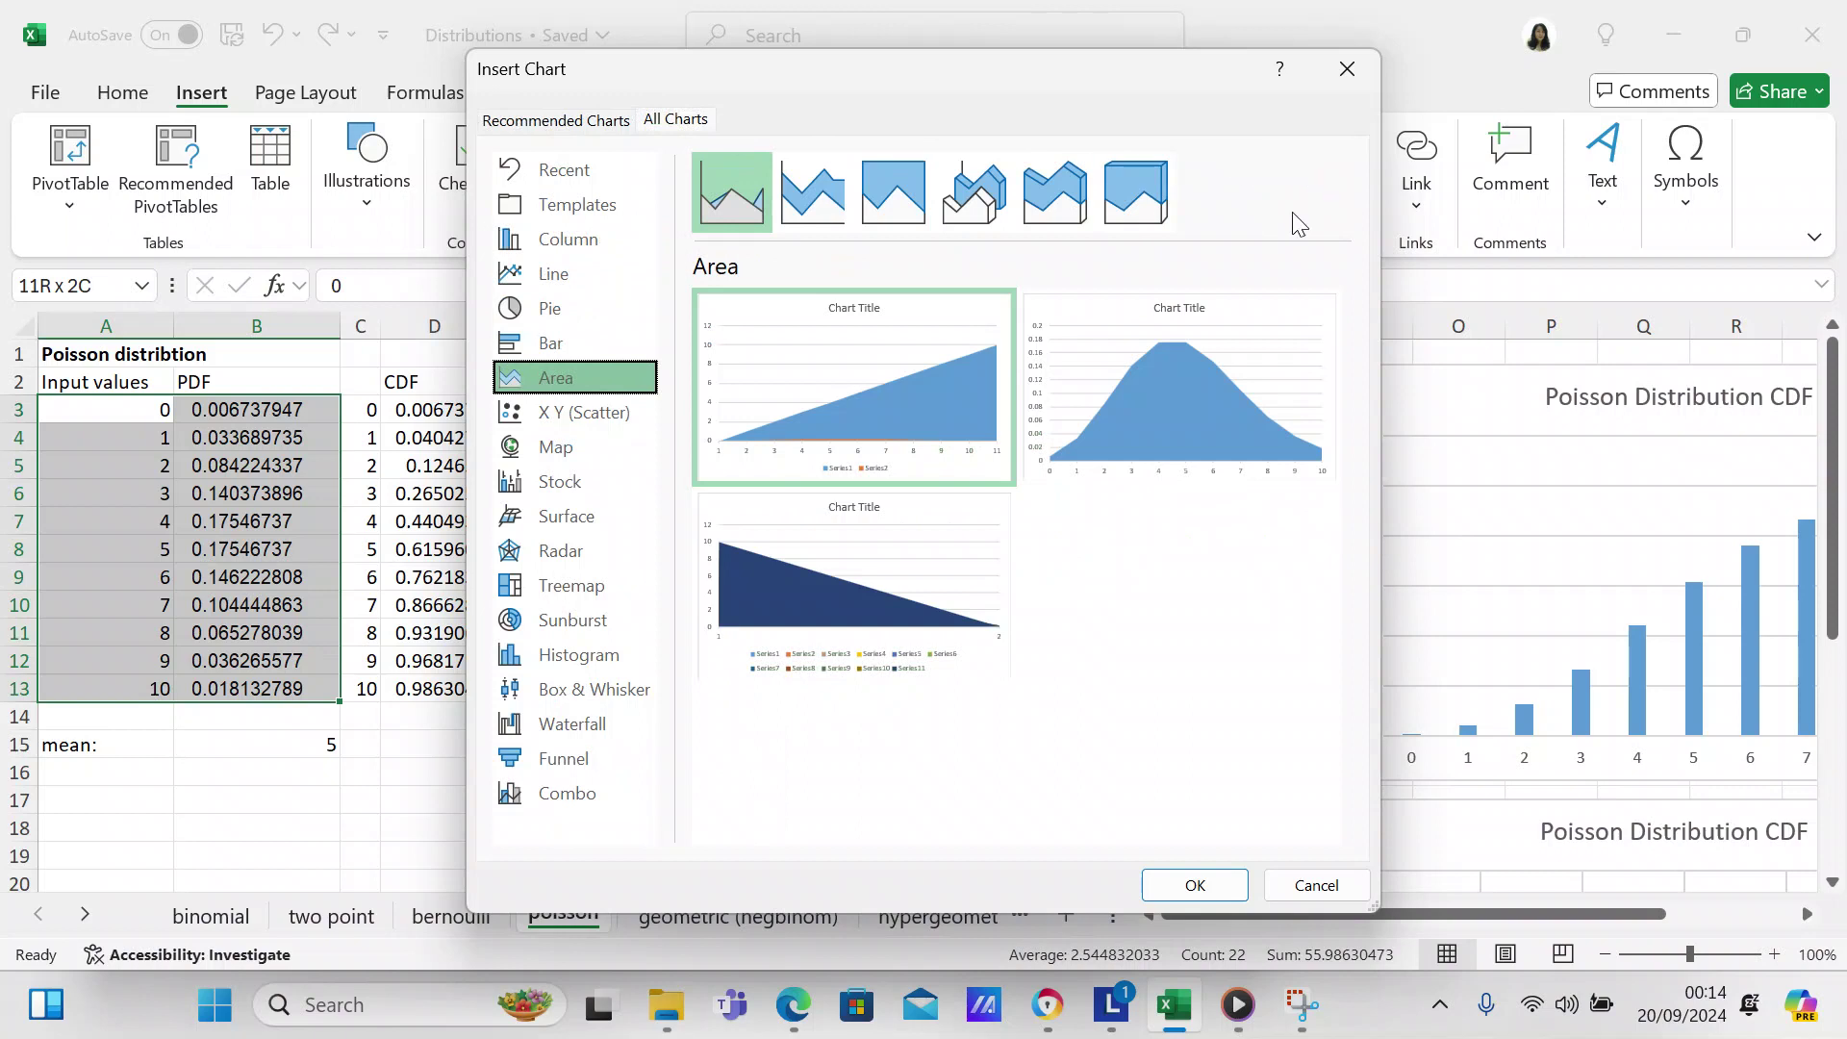
mouse_move(1138, 388)
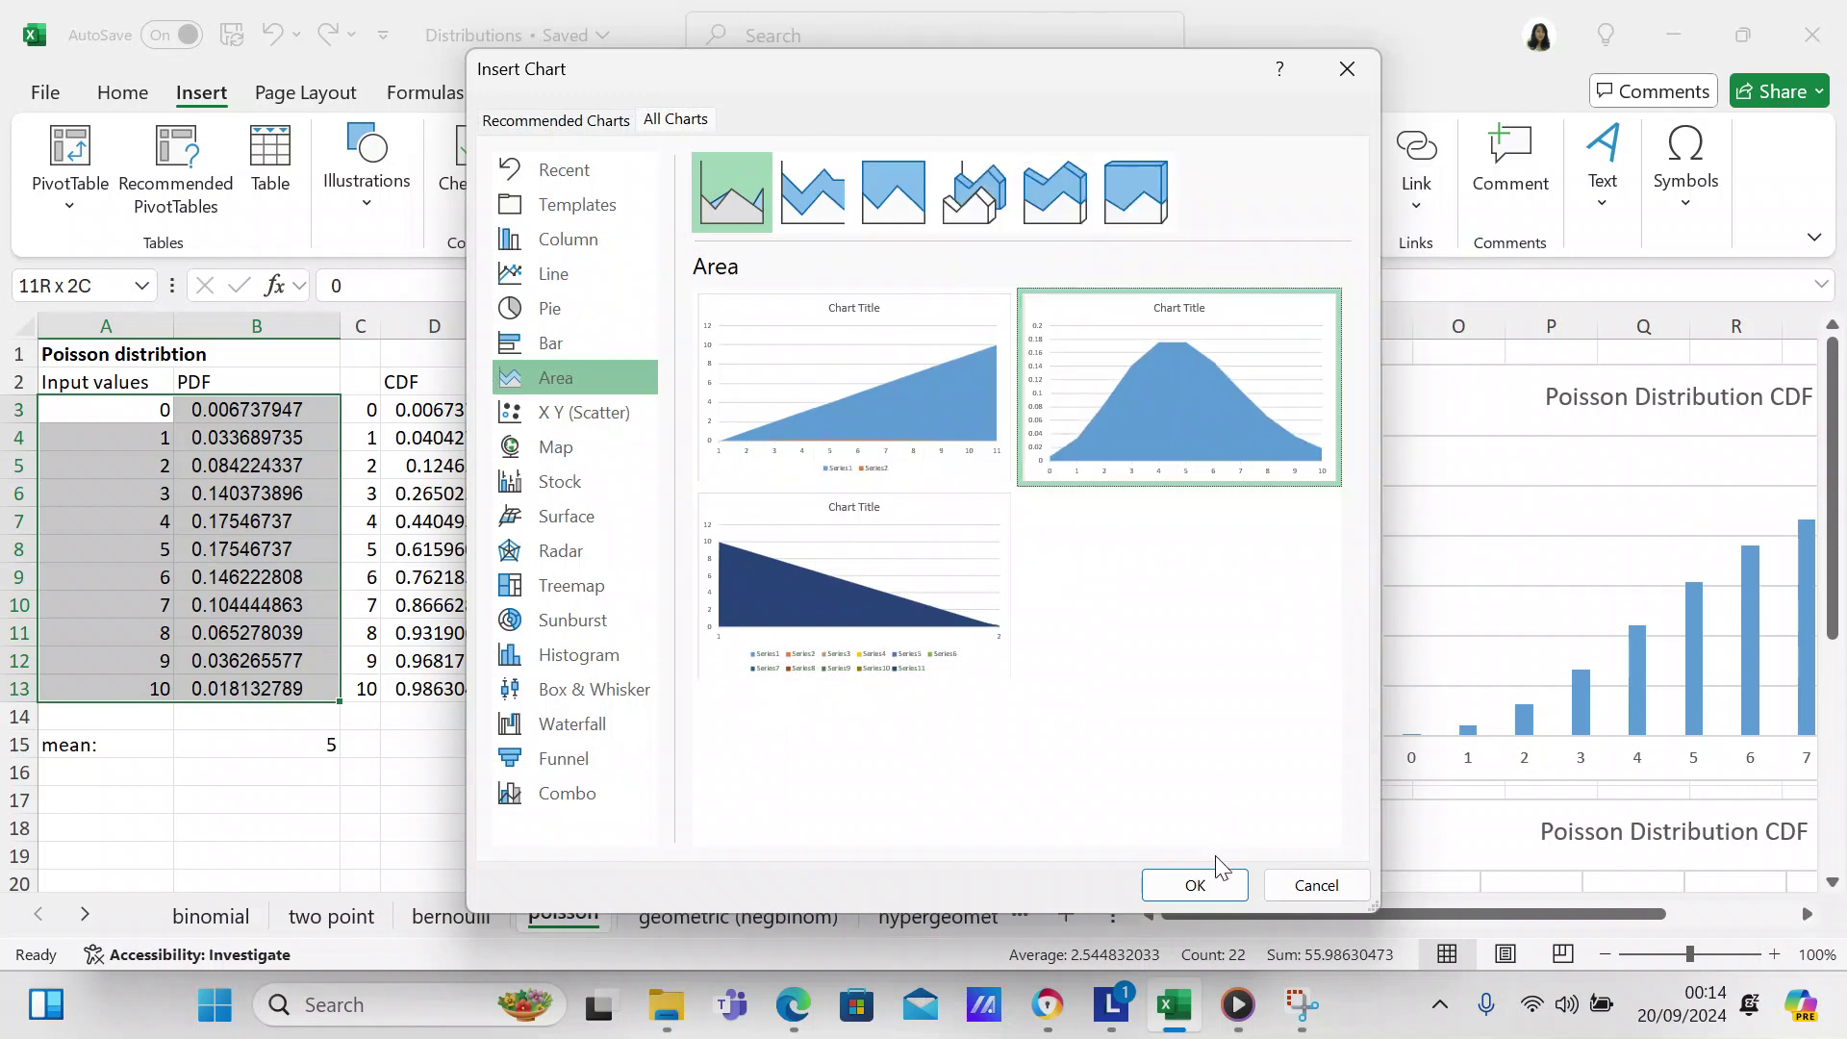
left_click(1202, 897)
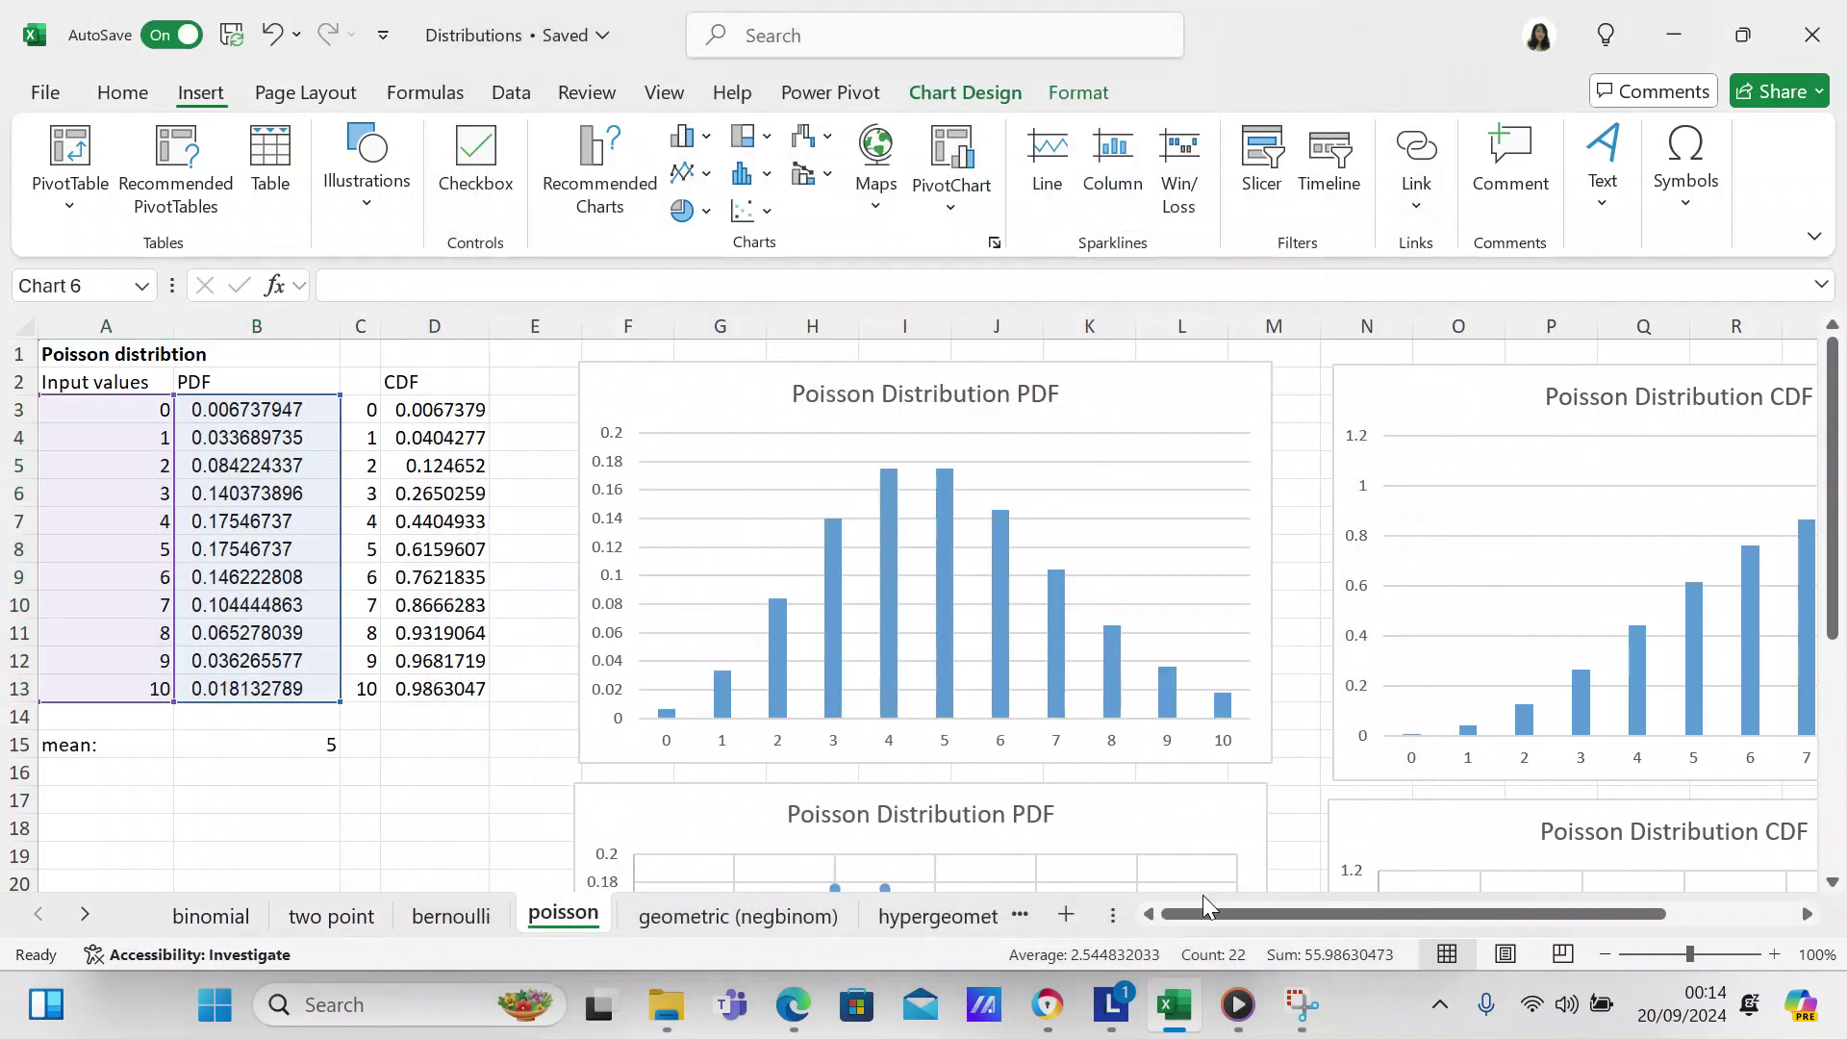
Move the new area chart below the data table, starting around row 17 at column A.
left_click_drag(1055, 449, 524, 825)
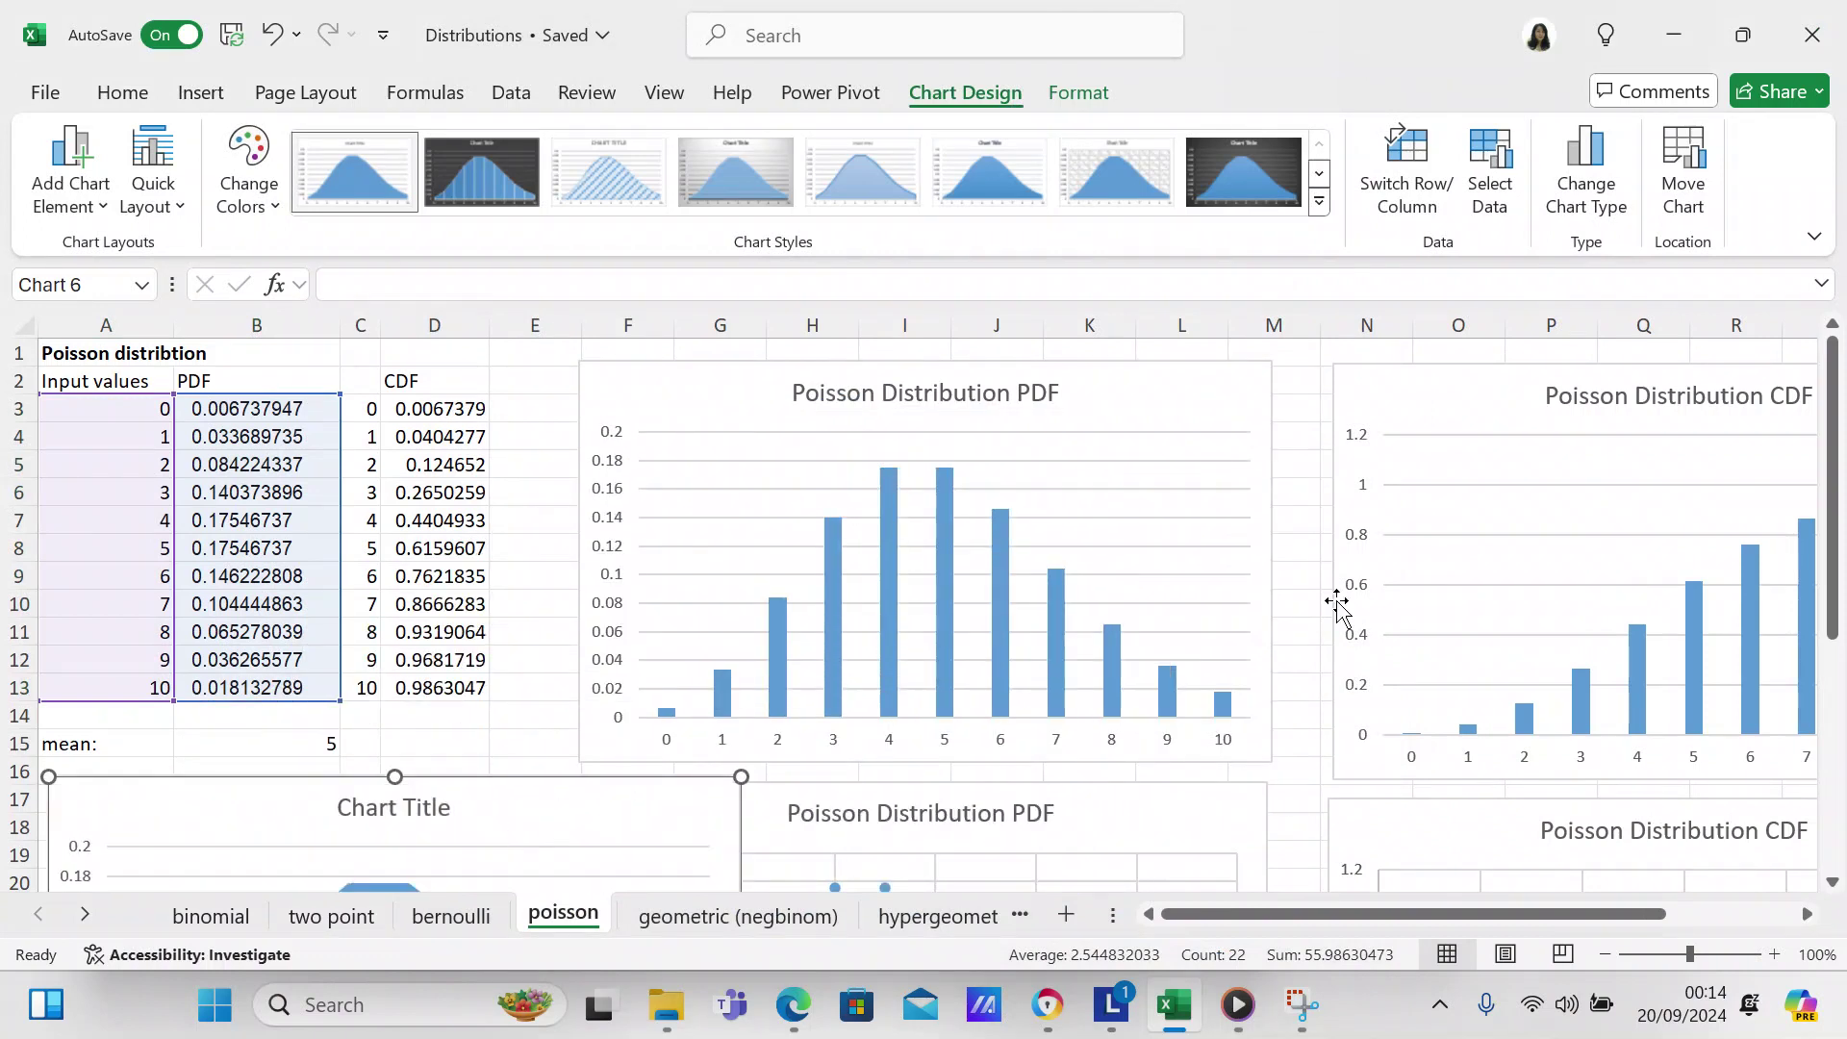
left_click_drag(1833, 592, 1833, 685)
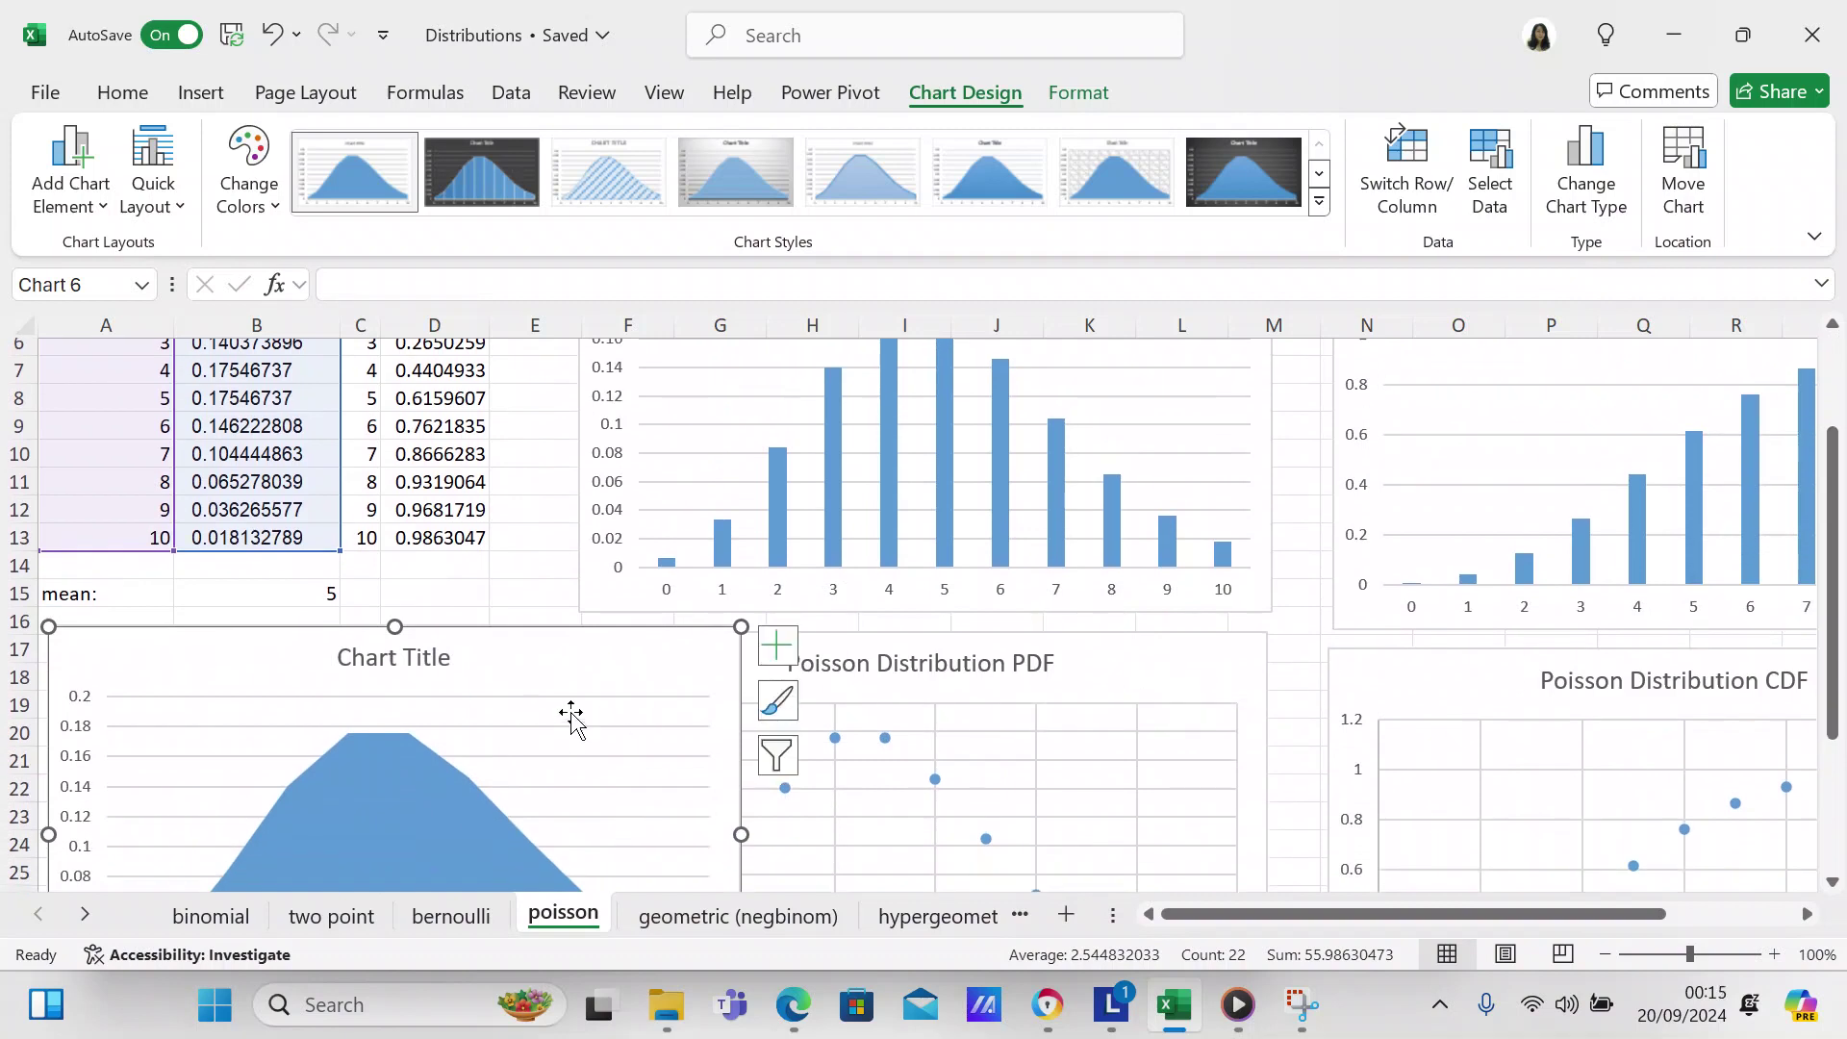
left_click_drag(581, 677, 571, 675)
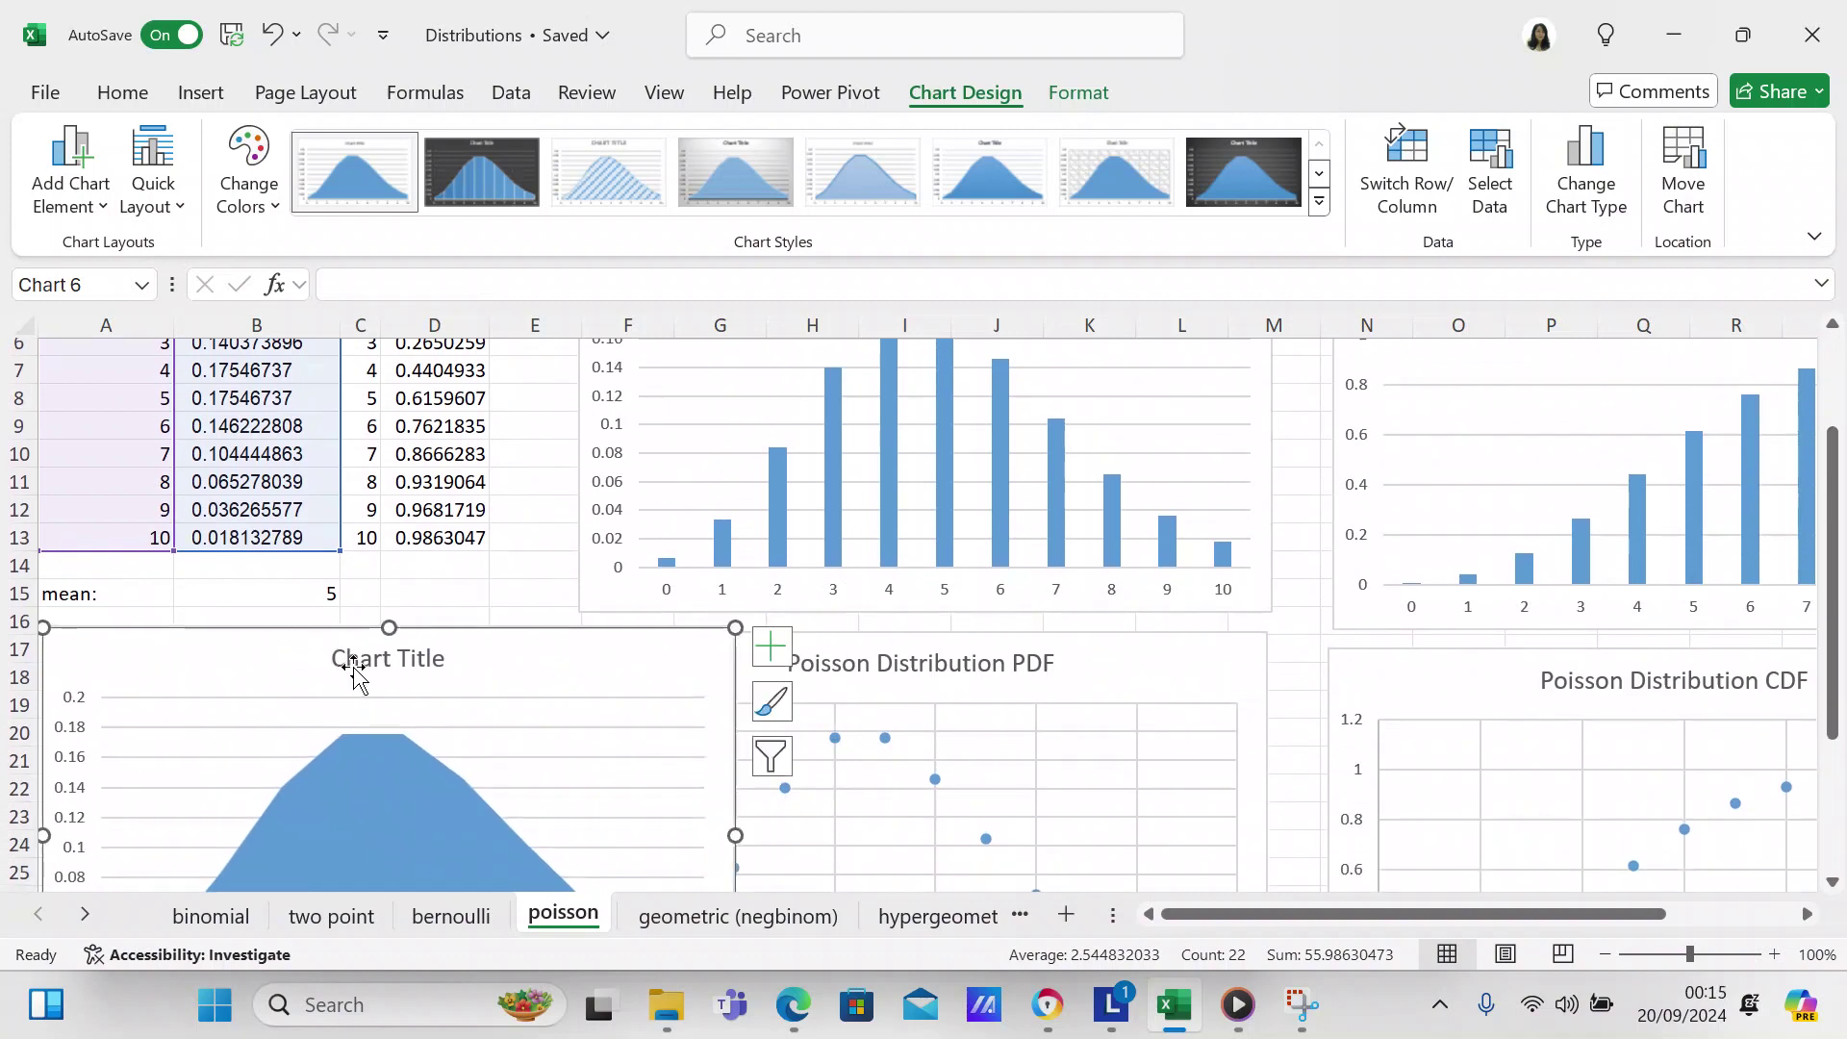
Replace the PDF area chart's placeholder title with "Poisson Distribution PDF".
left_click(354, 657)
double_click(354, 657)
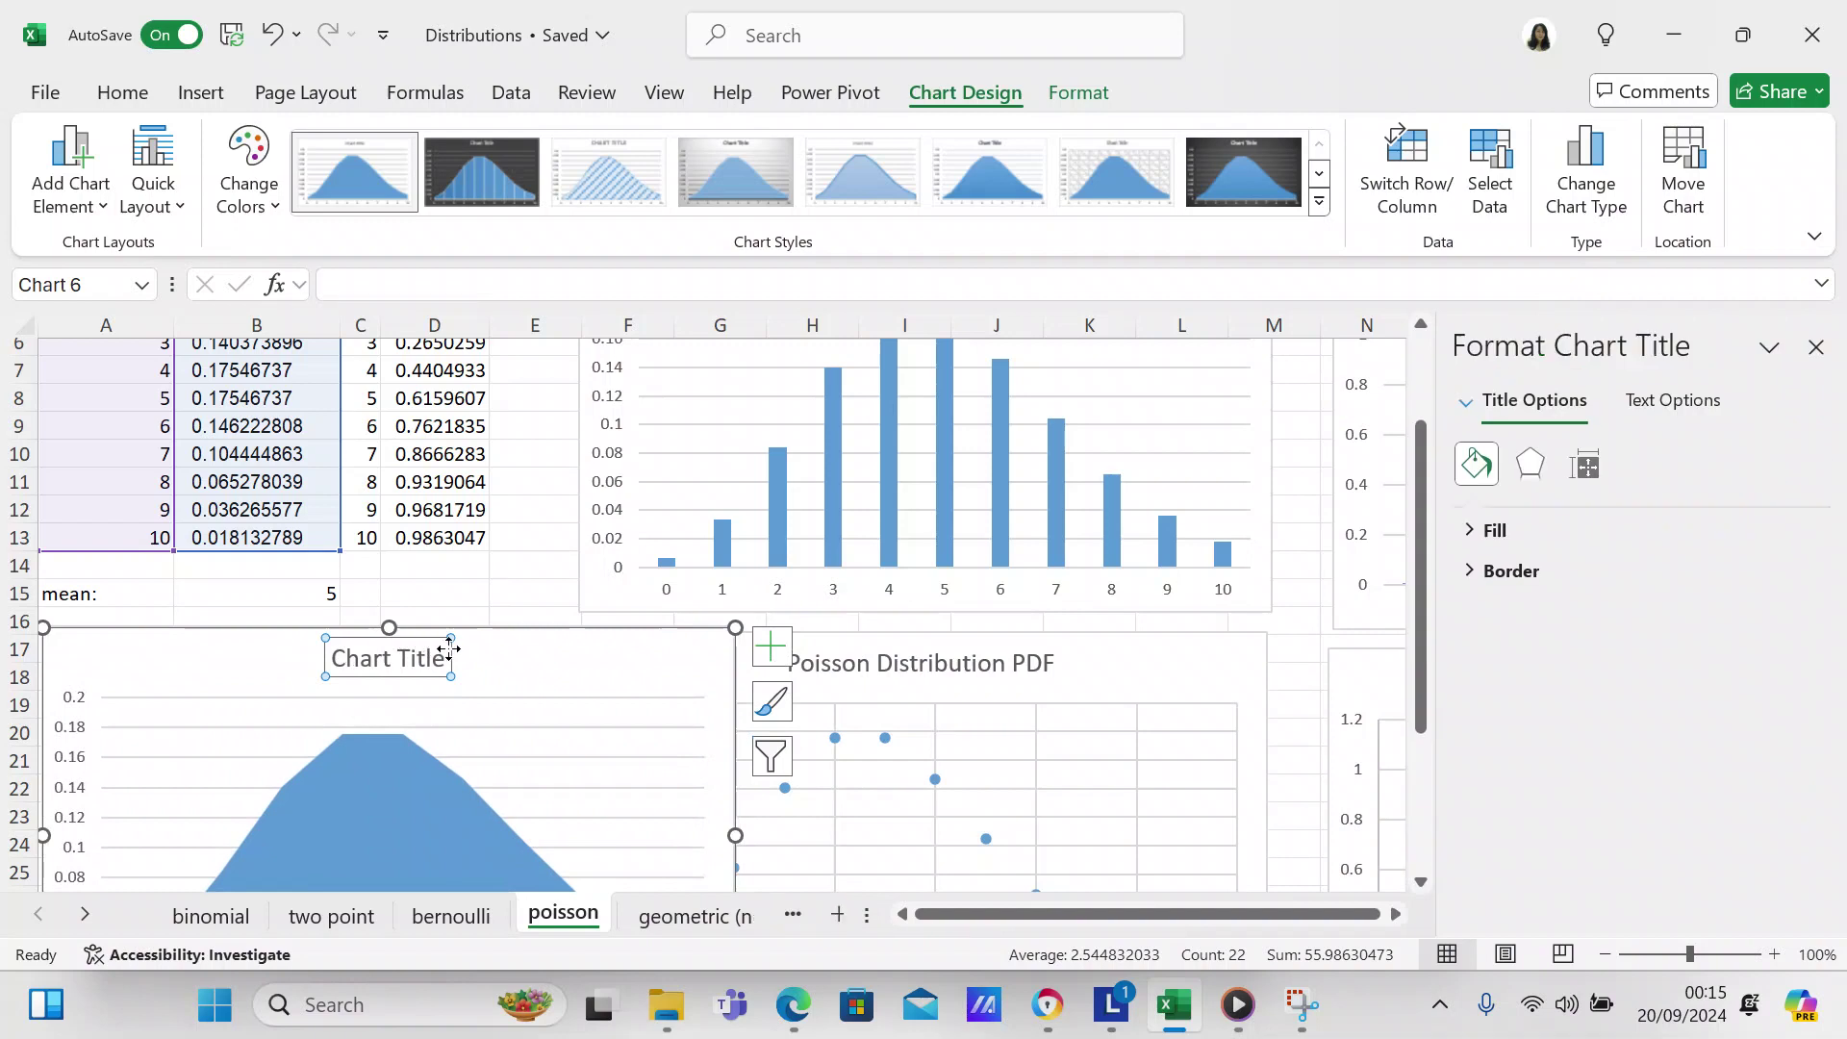
left_click(446, 660)
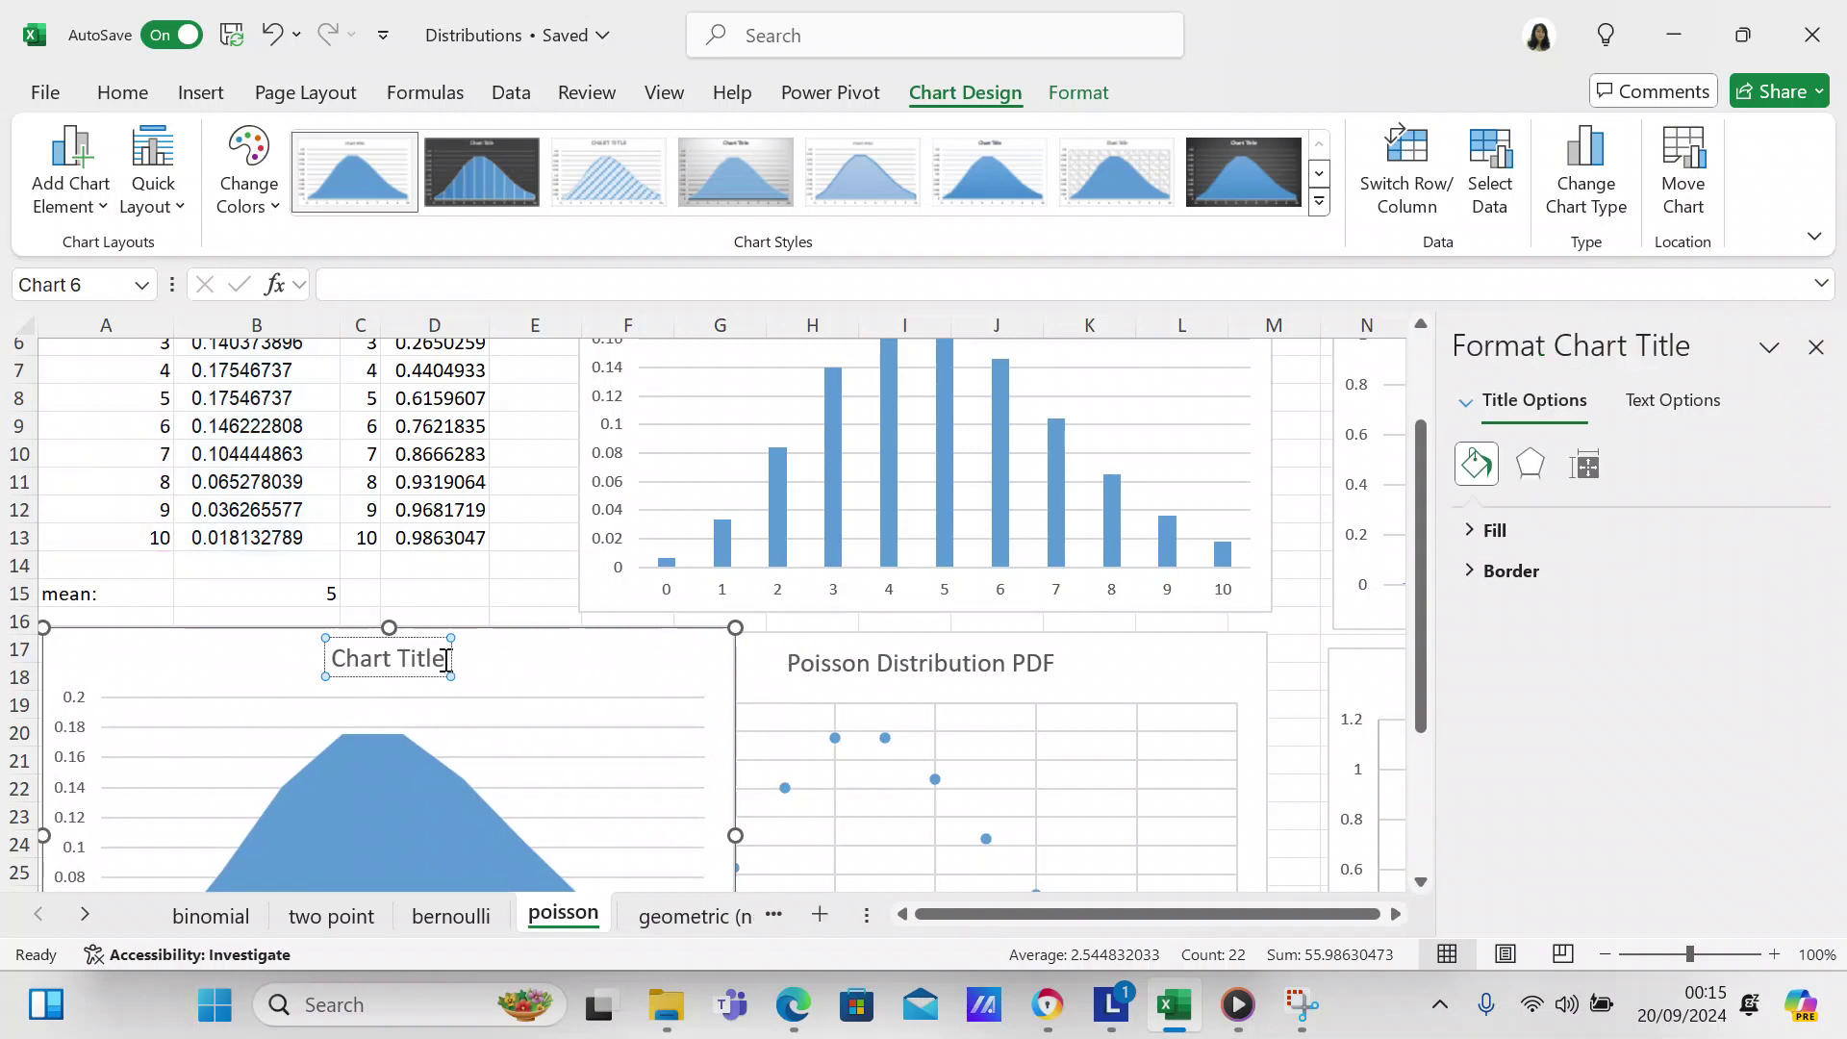
key("BackSpace")
key("BackSpace")
key("BackSpace")
key("BackSpace")
key("BackSpace")
key("BackSpace")
key("BackSpace")
key("BackSpace")
key("BackSpace")
key("BackSpace")
key("BackSpace")
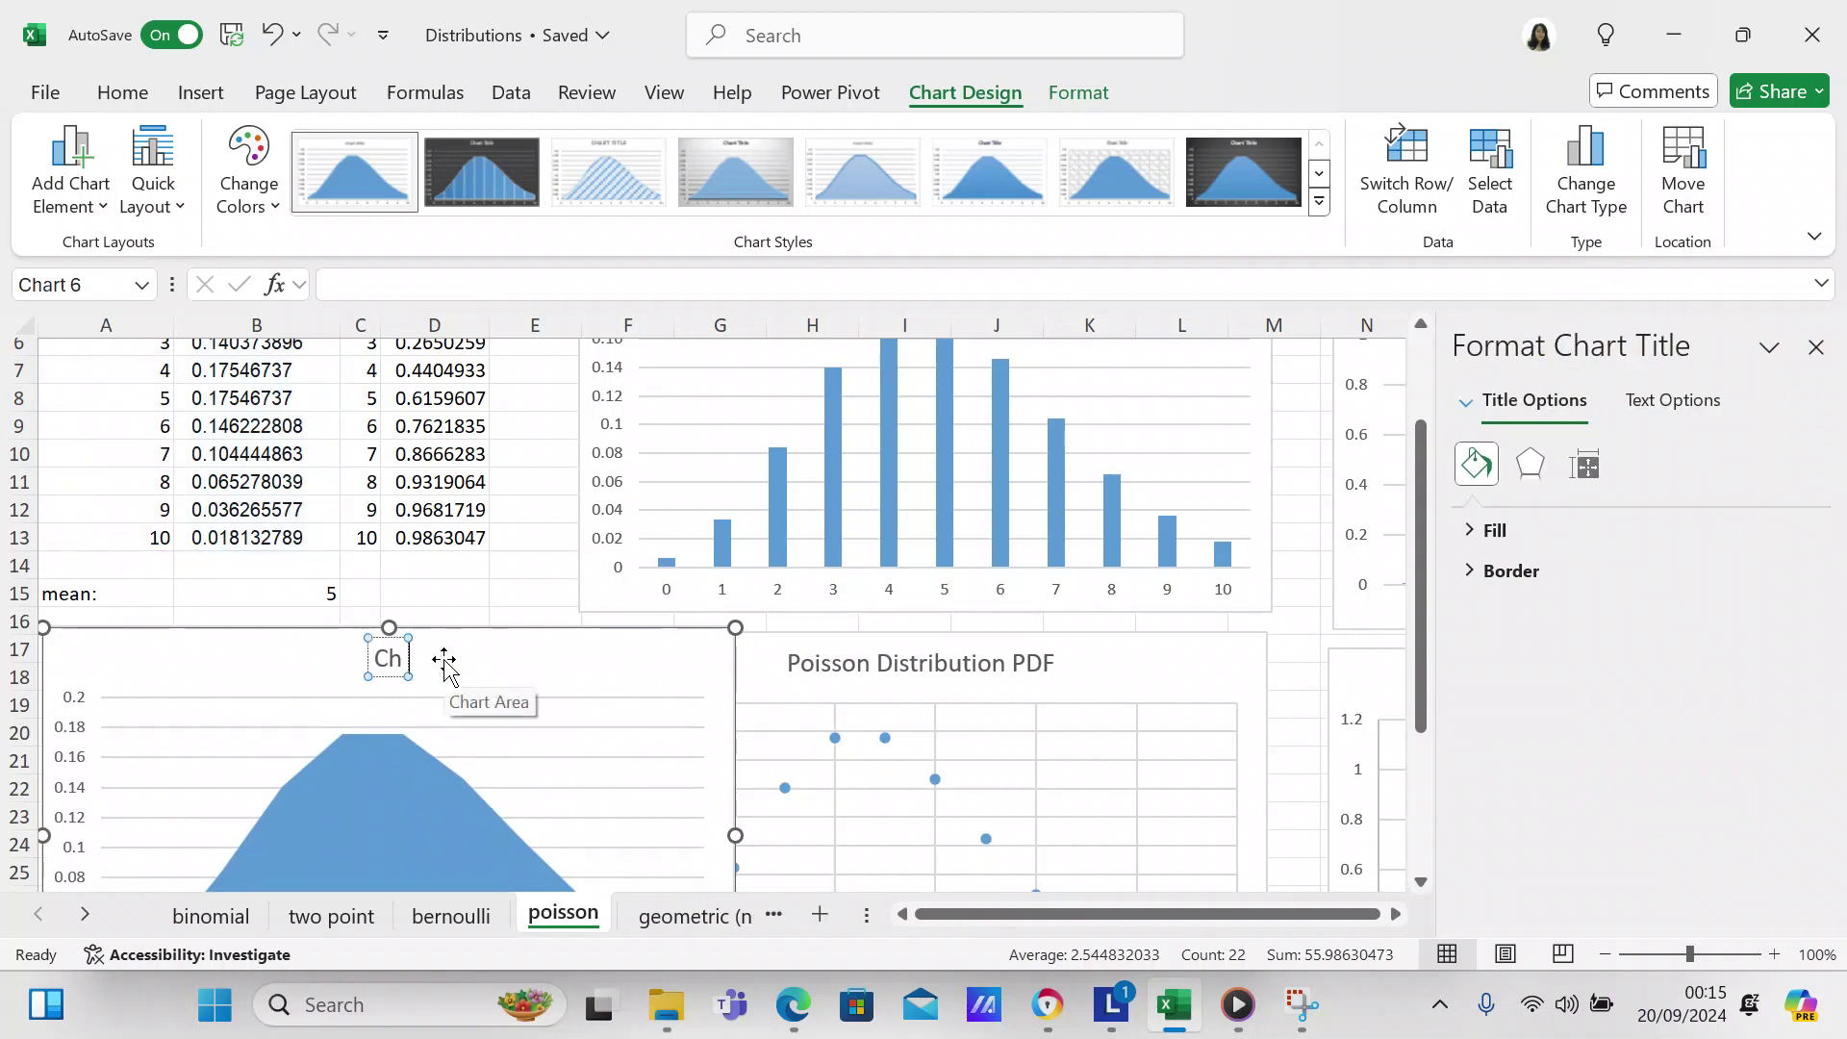
type("Poisson Distribution PDF")
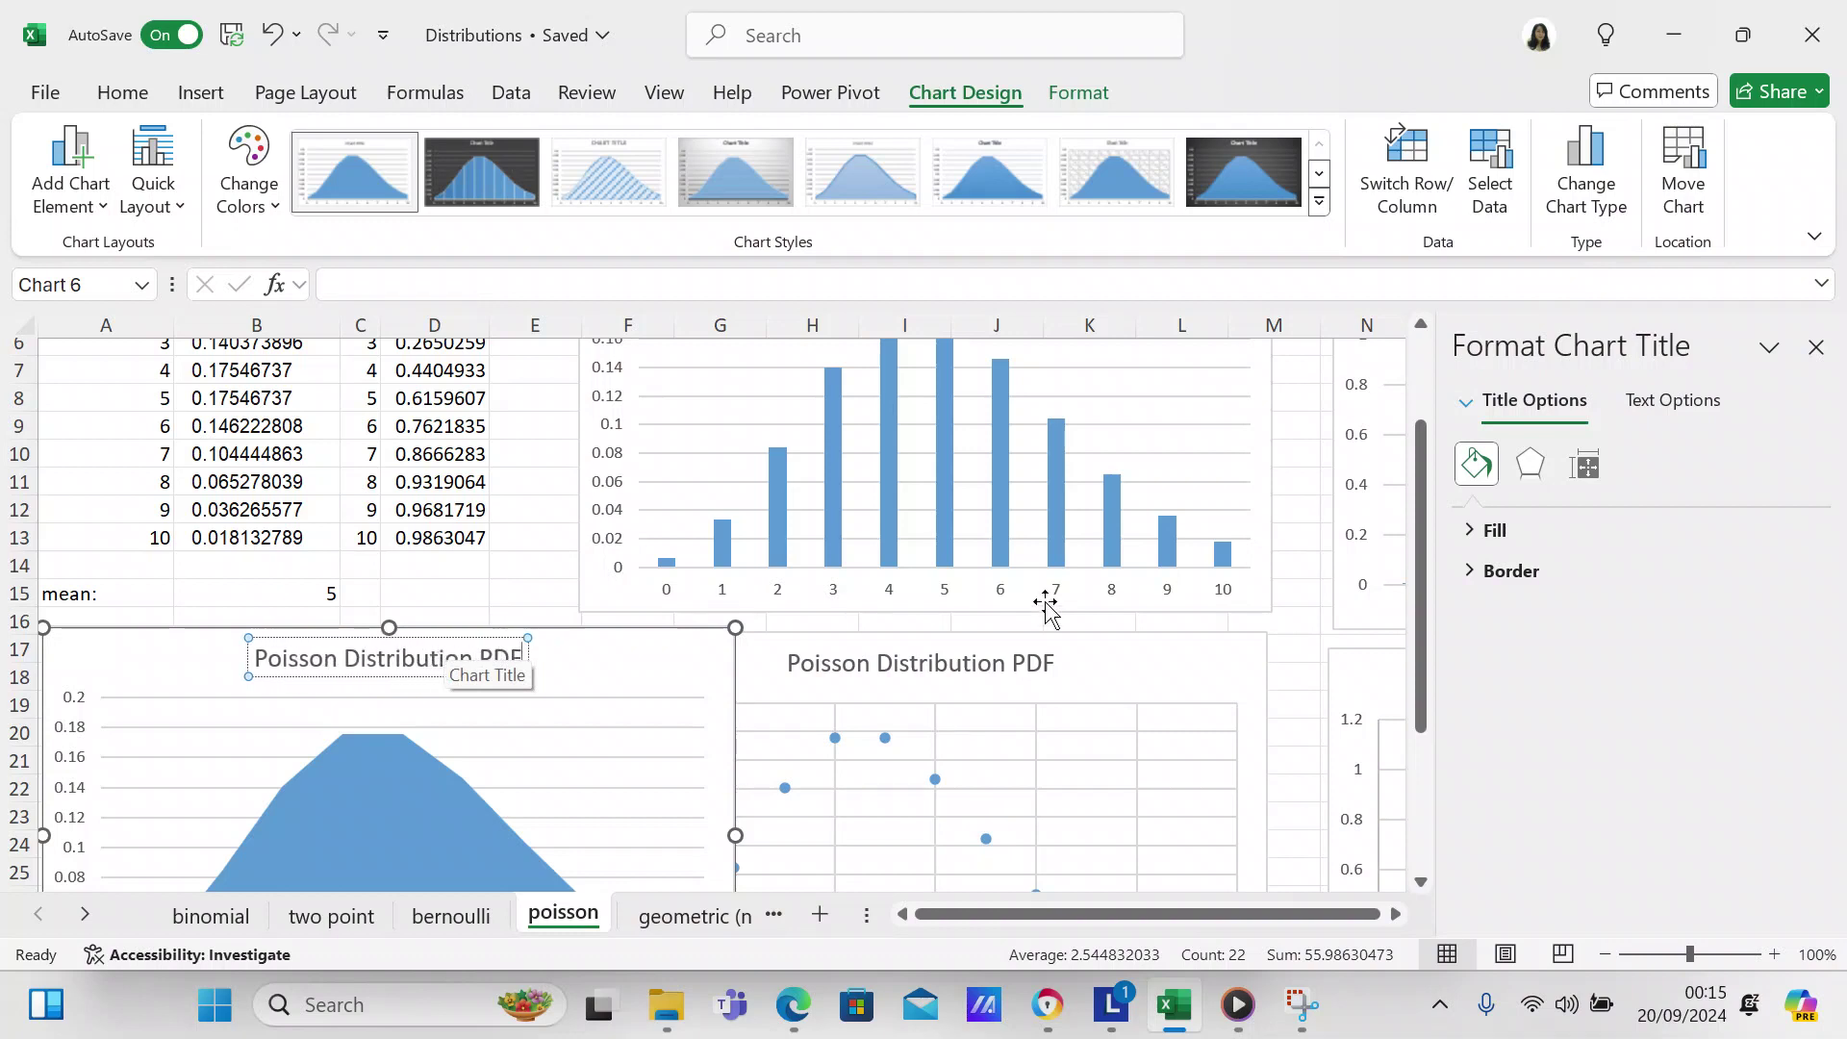
Move the PDF area chart directly below the PDF scatter chart, starting around row 32 near column F.
left_click_drag(1423, 575, 1418, 737)
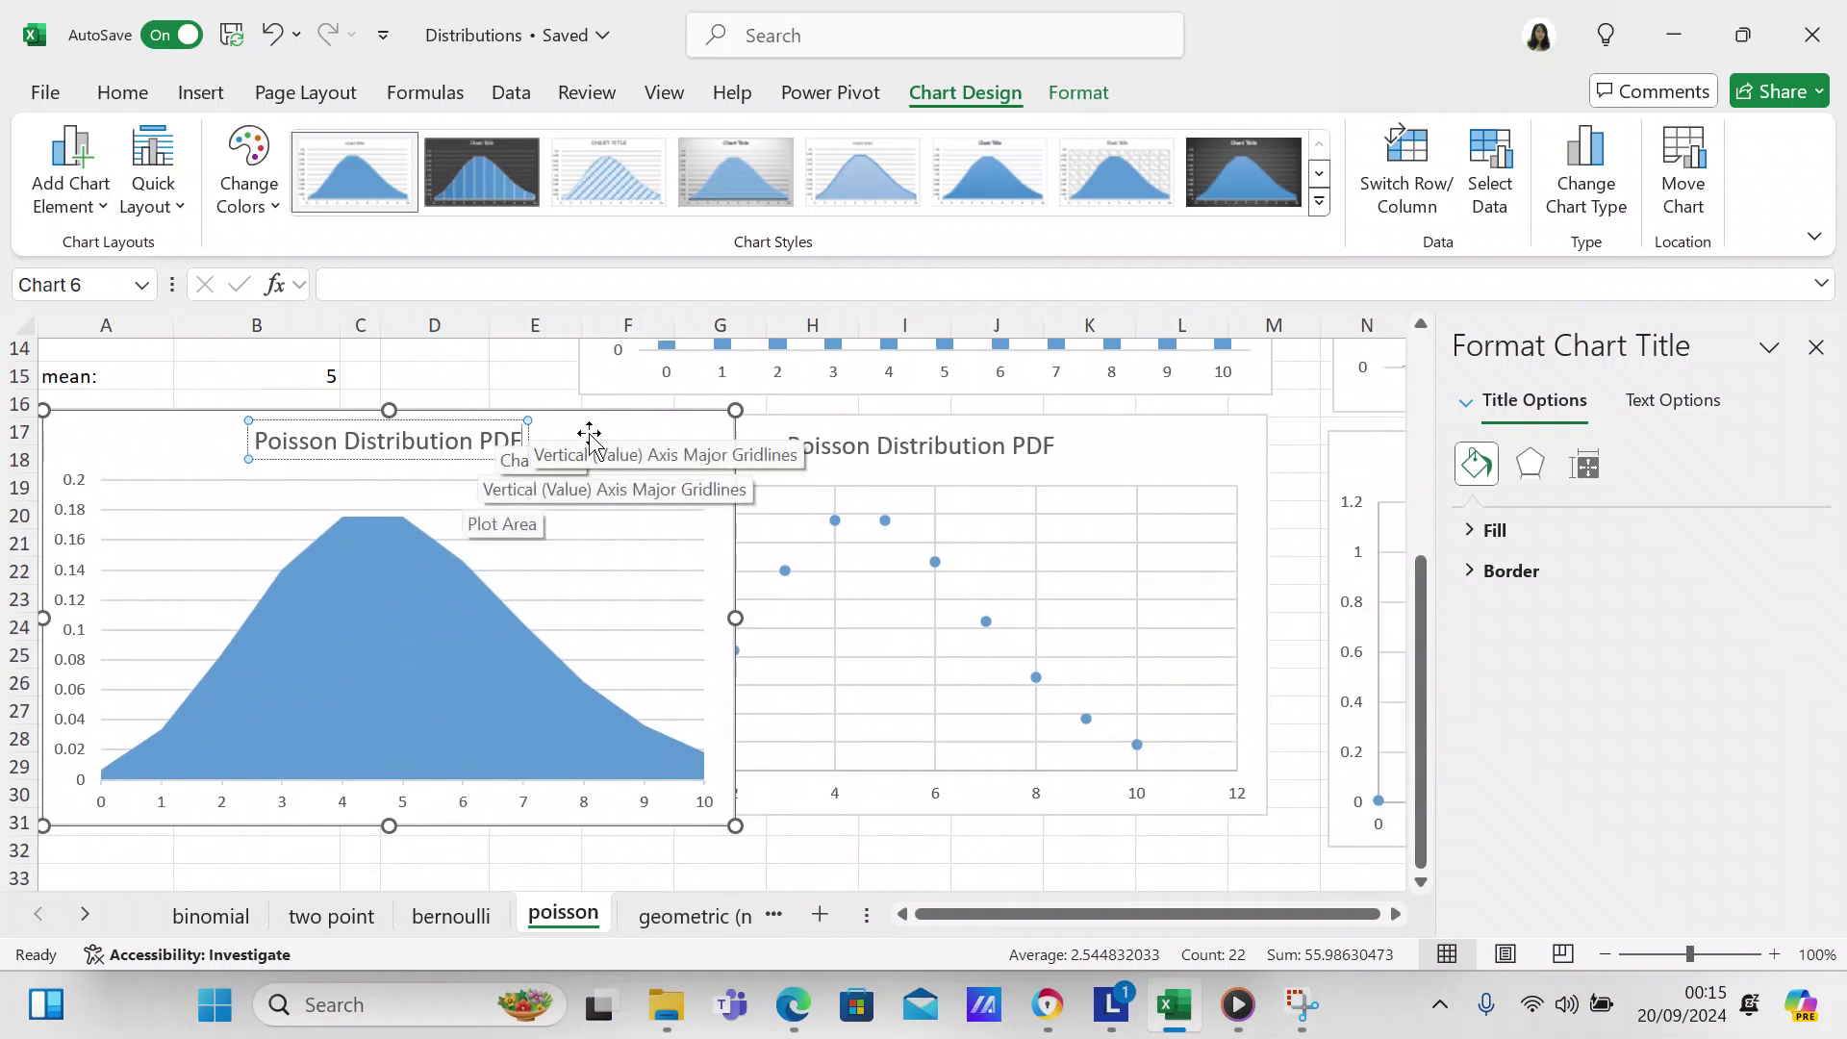
left_click_drag(591, 452, 619, 709)
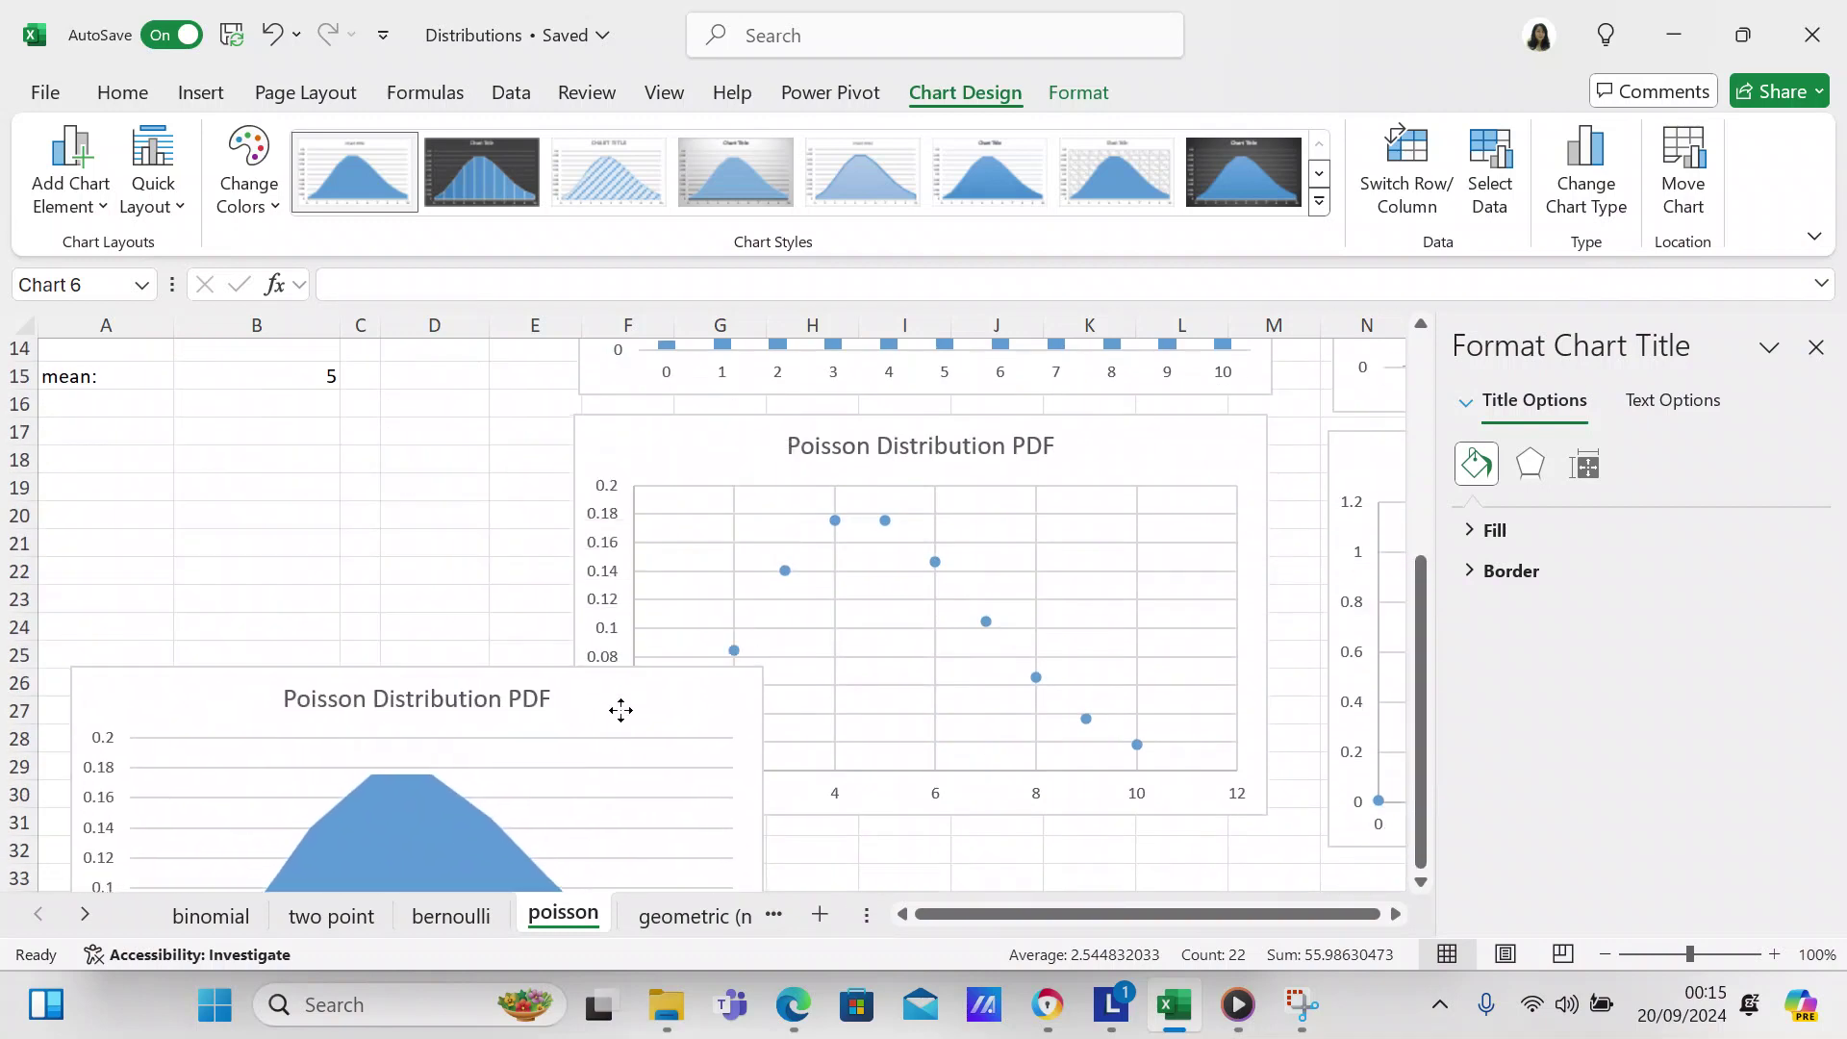
left_click_drag(1418, 709, 1426, 813)
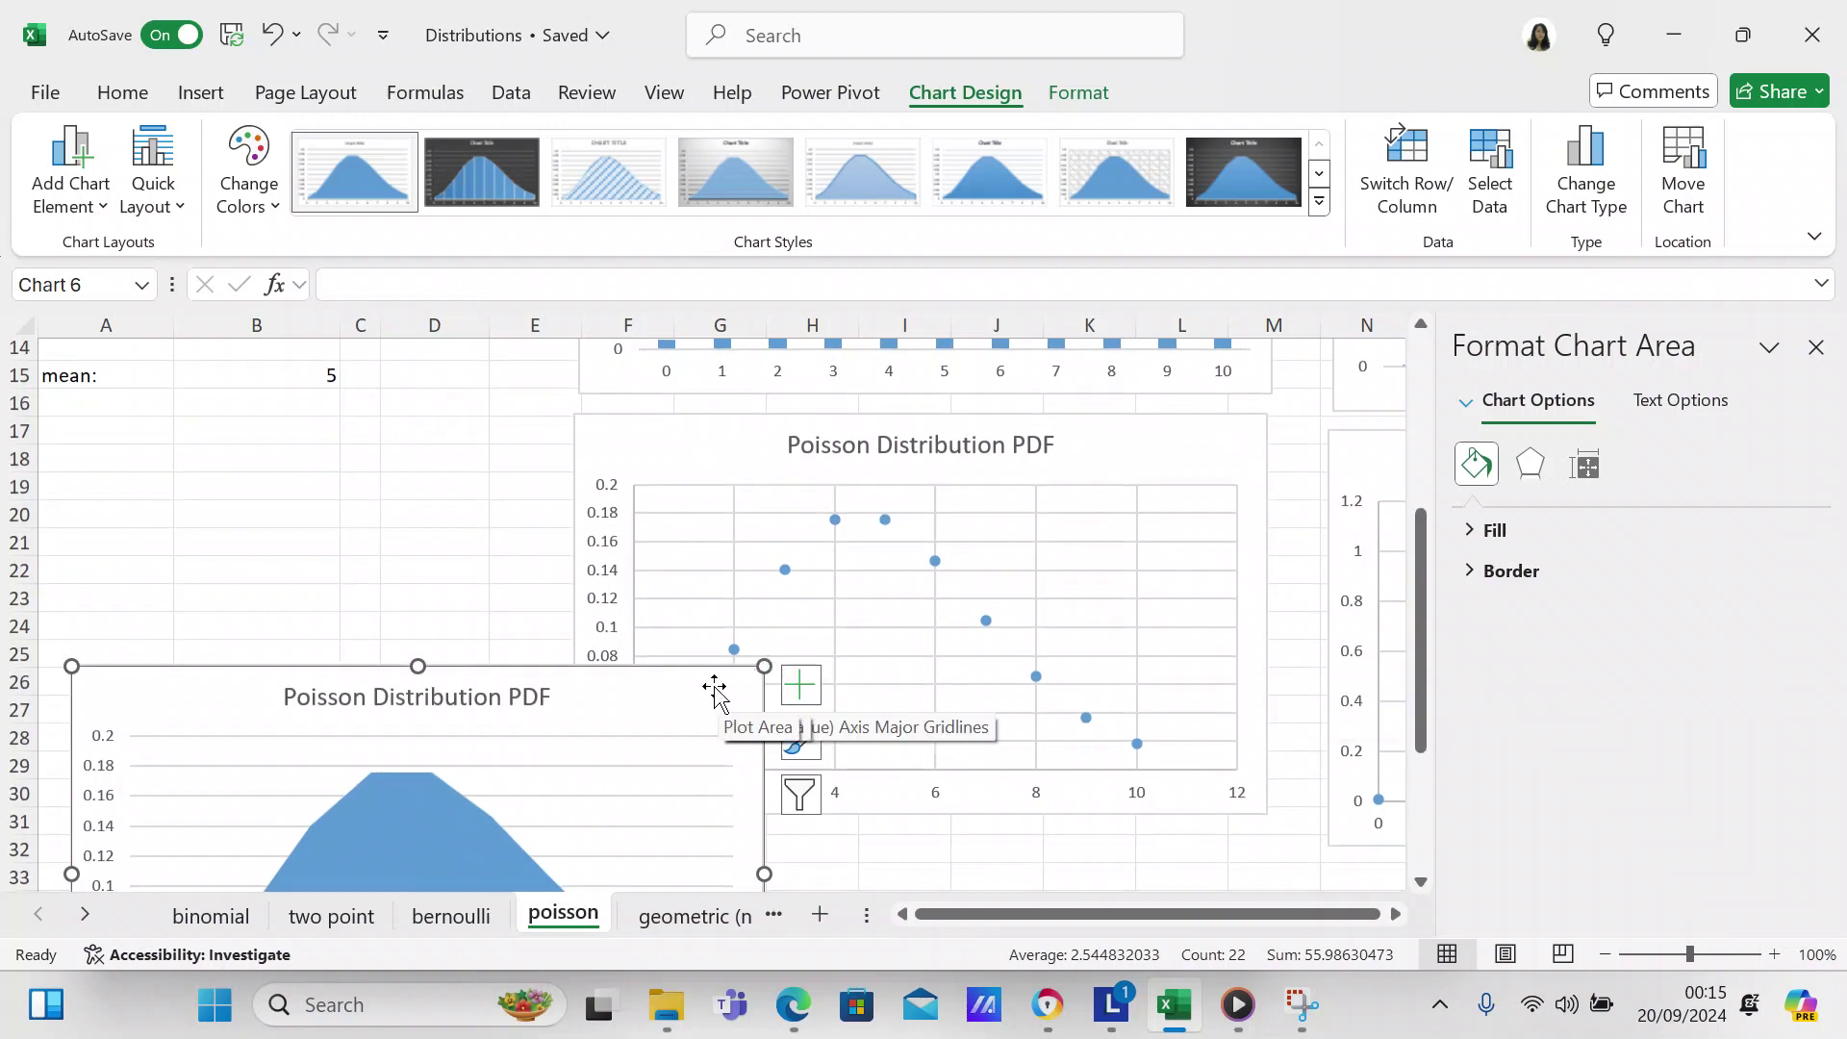
left_click_drag(713, 684, 1214, 865)
left_click_drag(1422, 760, 1441, 902)
Insert an Area chart from C3:D13 that plots the CDF values as a single series against the input values.
left_click_drag(1424, 725, 1406, 476)
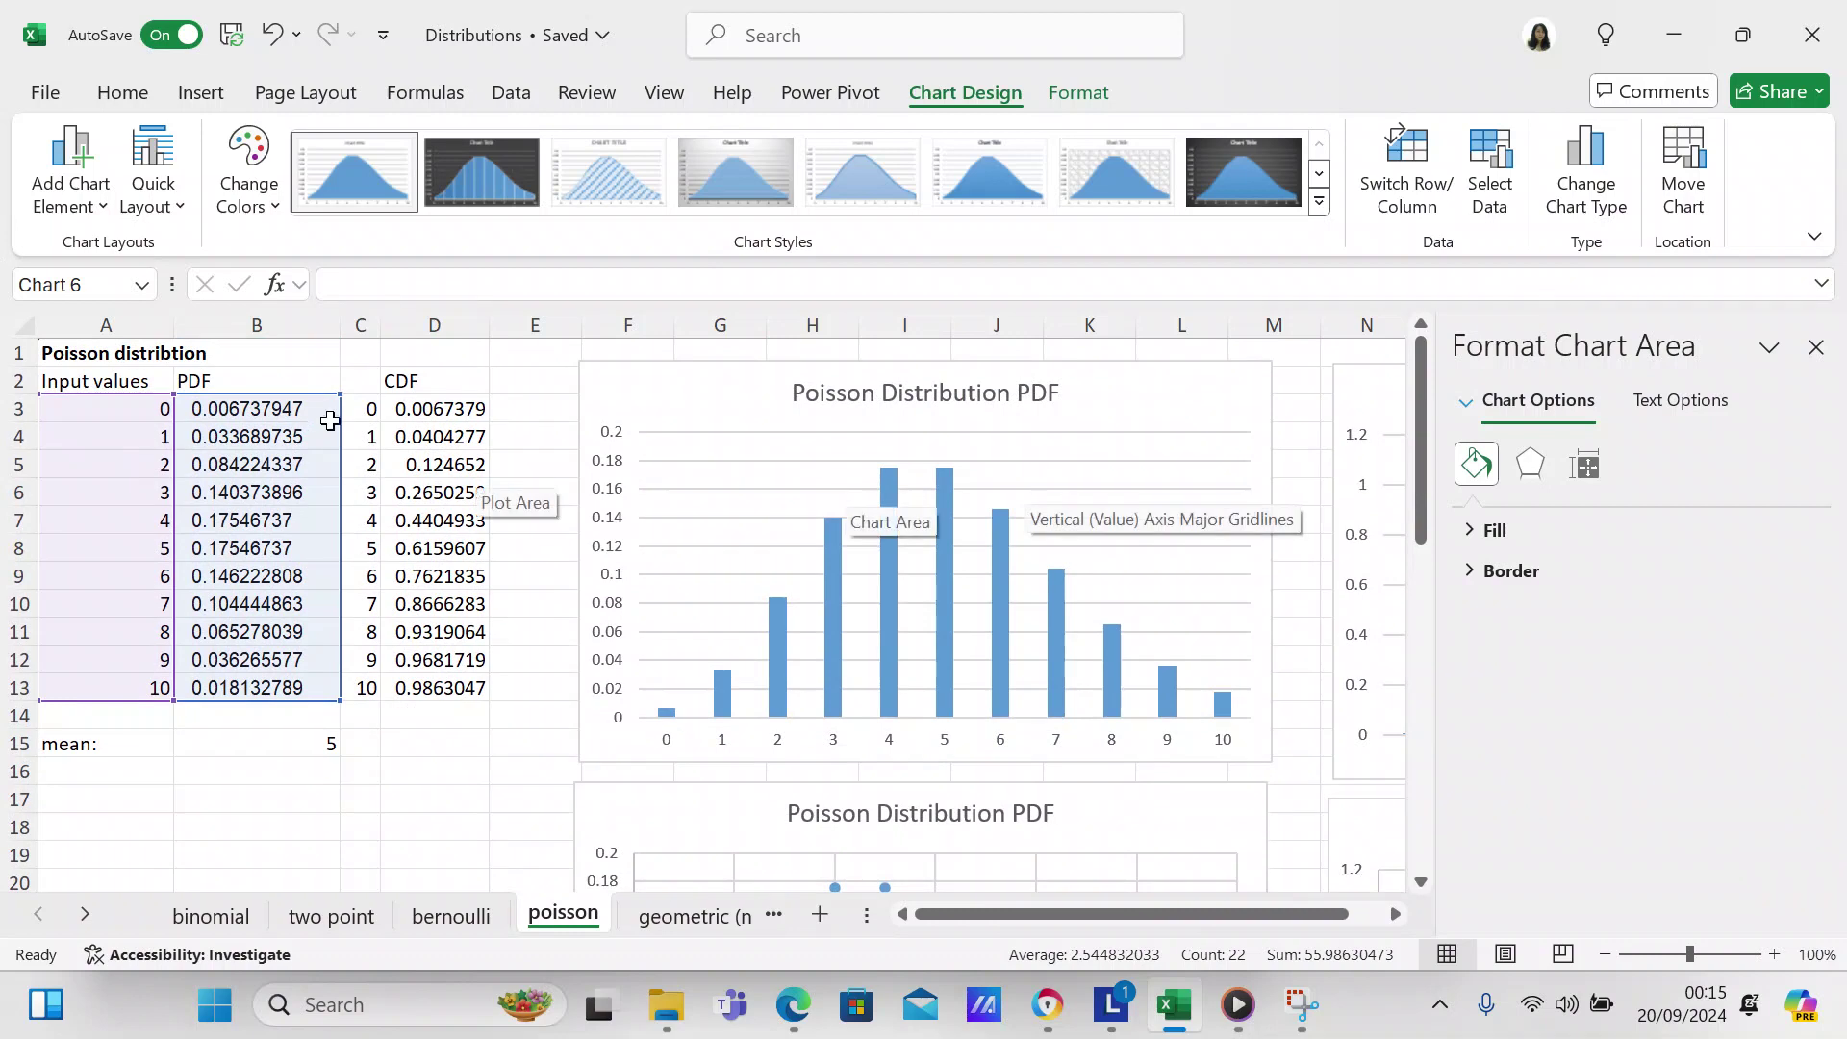
left_click(368, 408)
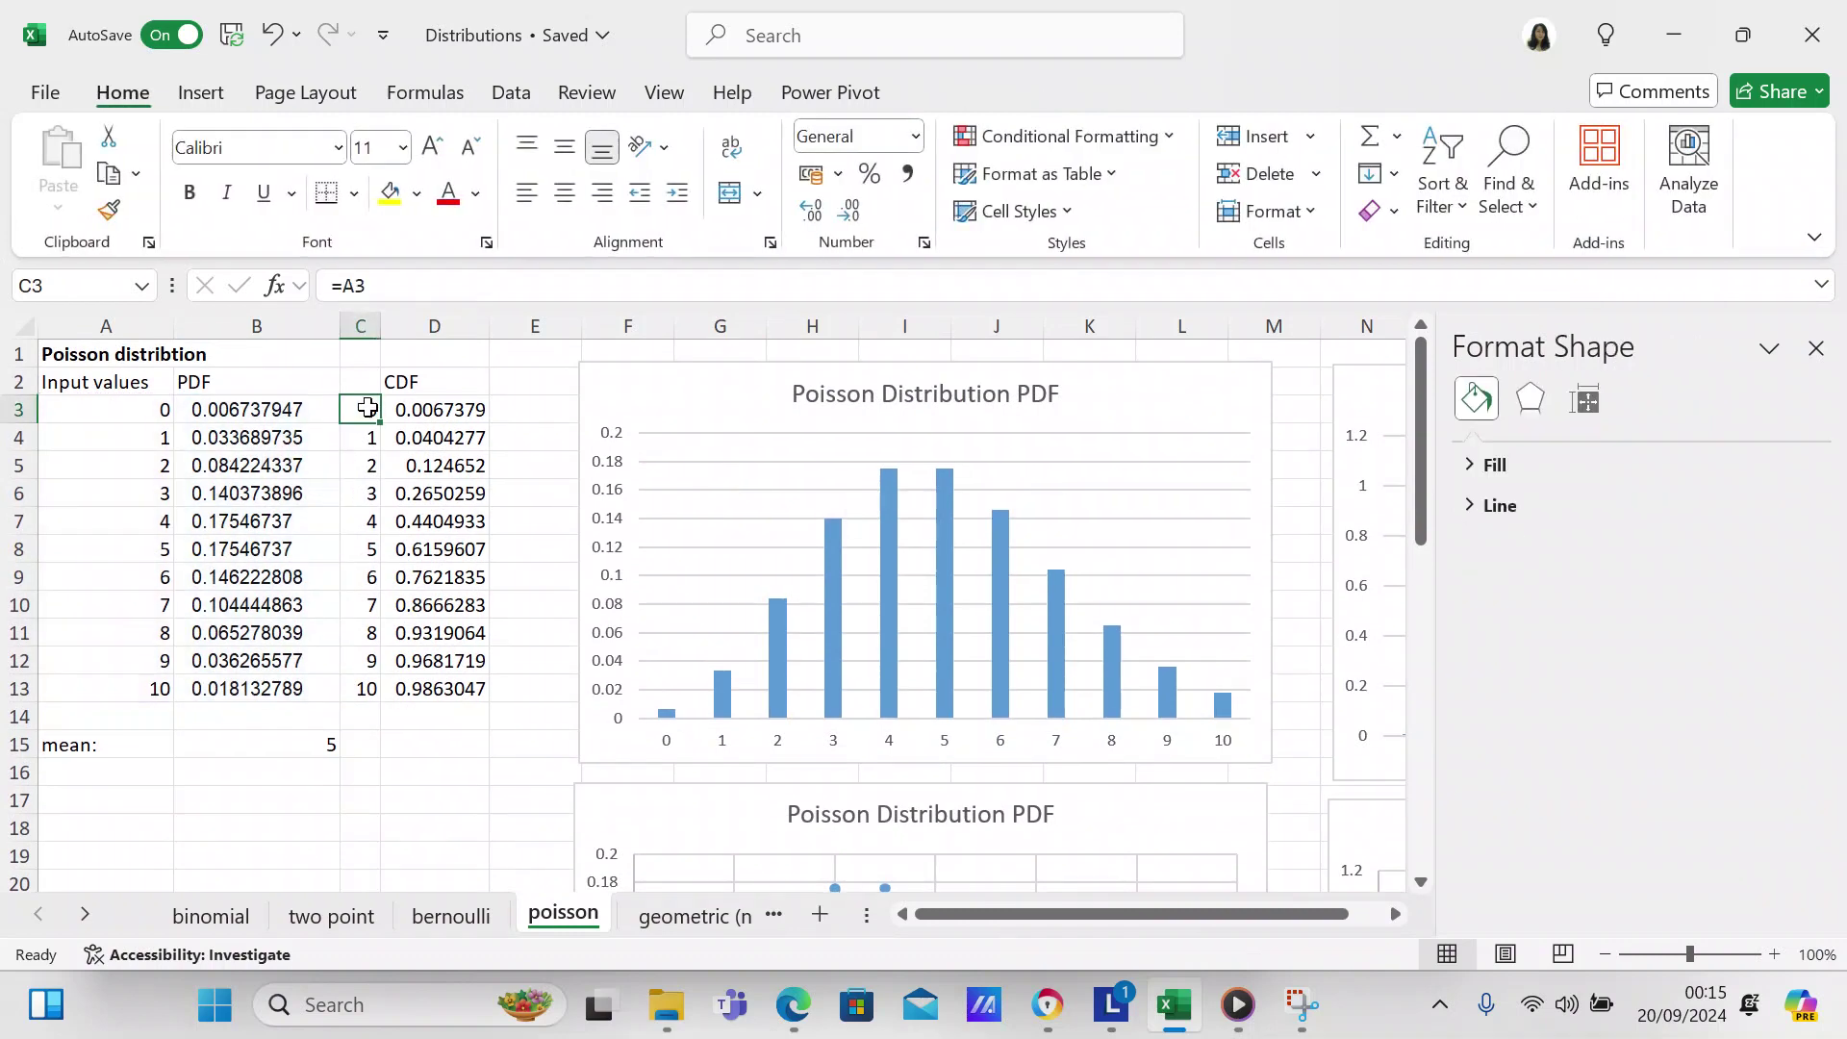
key("shift+Right")
key("shift+Down")
key("shift+Down")
key("shift+Down")
key("shift+Down")
key("shift+Down")
key("shift+Down")
key("shift+Down")
key("shift+Down")
key("shift+Down")
key("shift+Down")
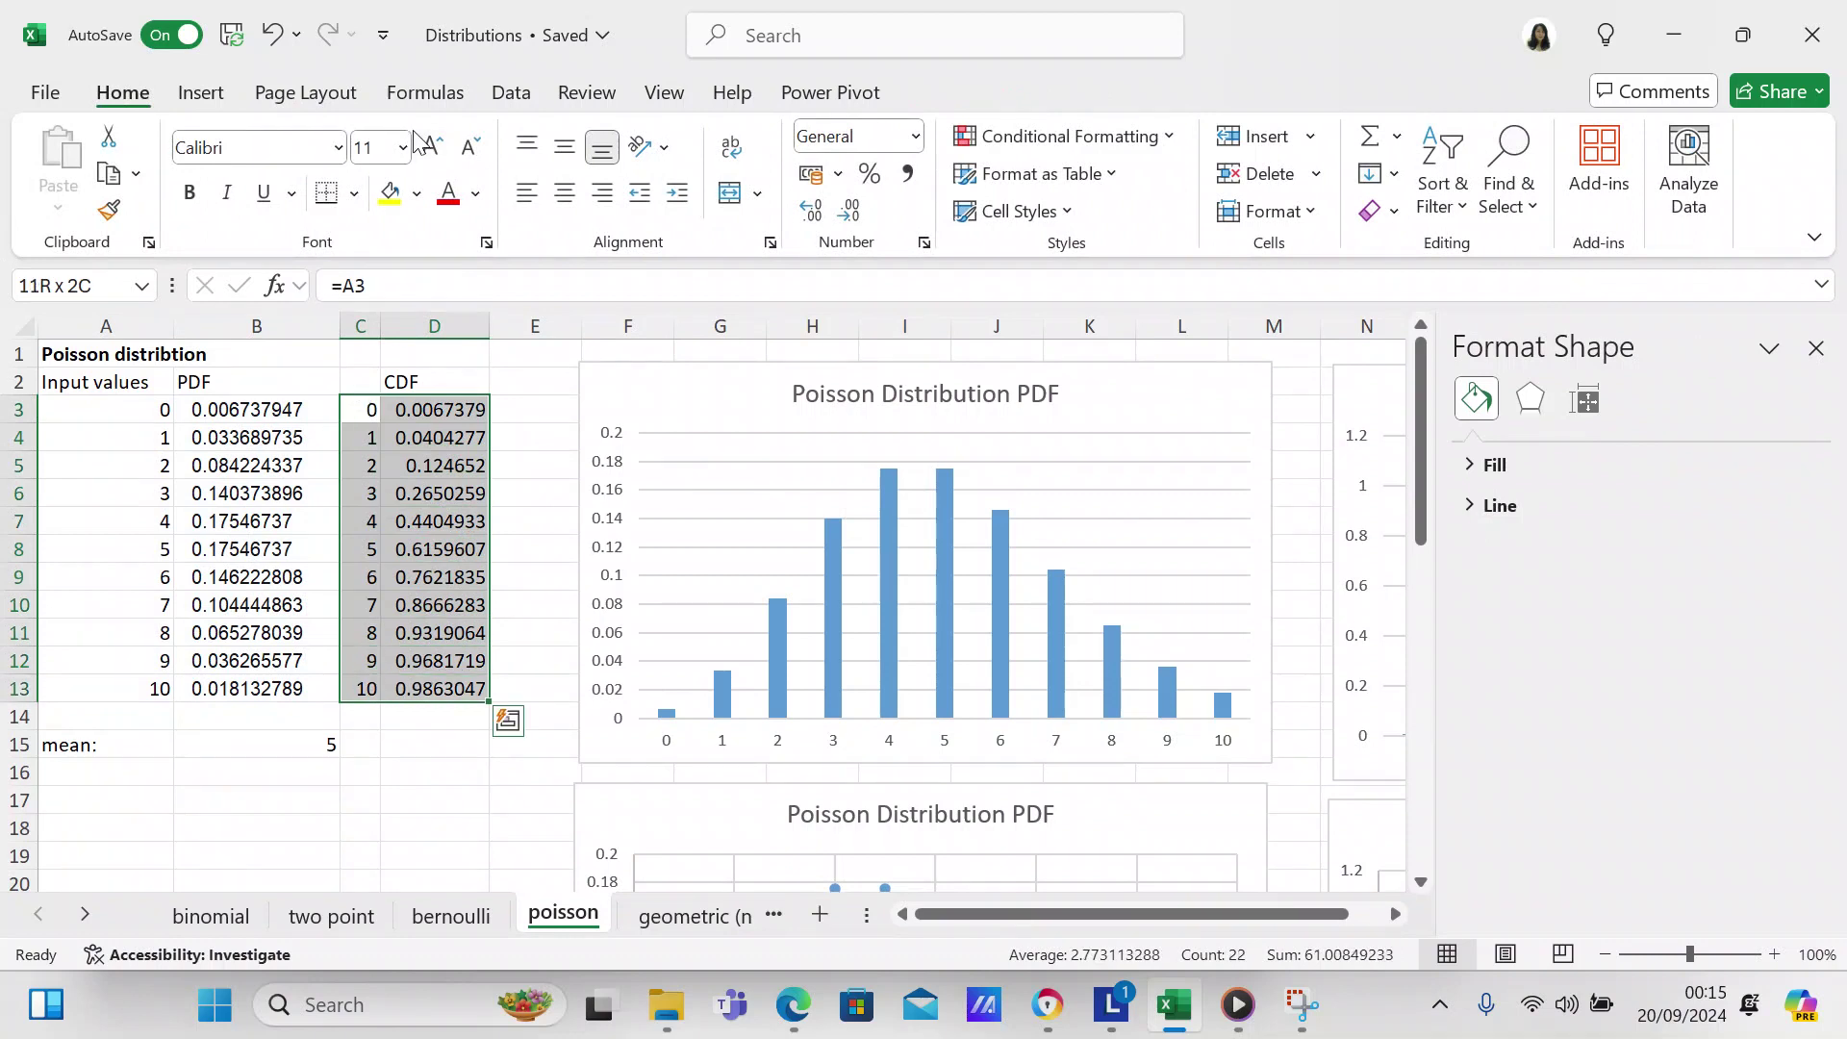
left_click(221, 94)
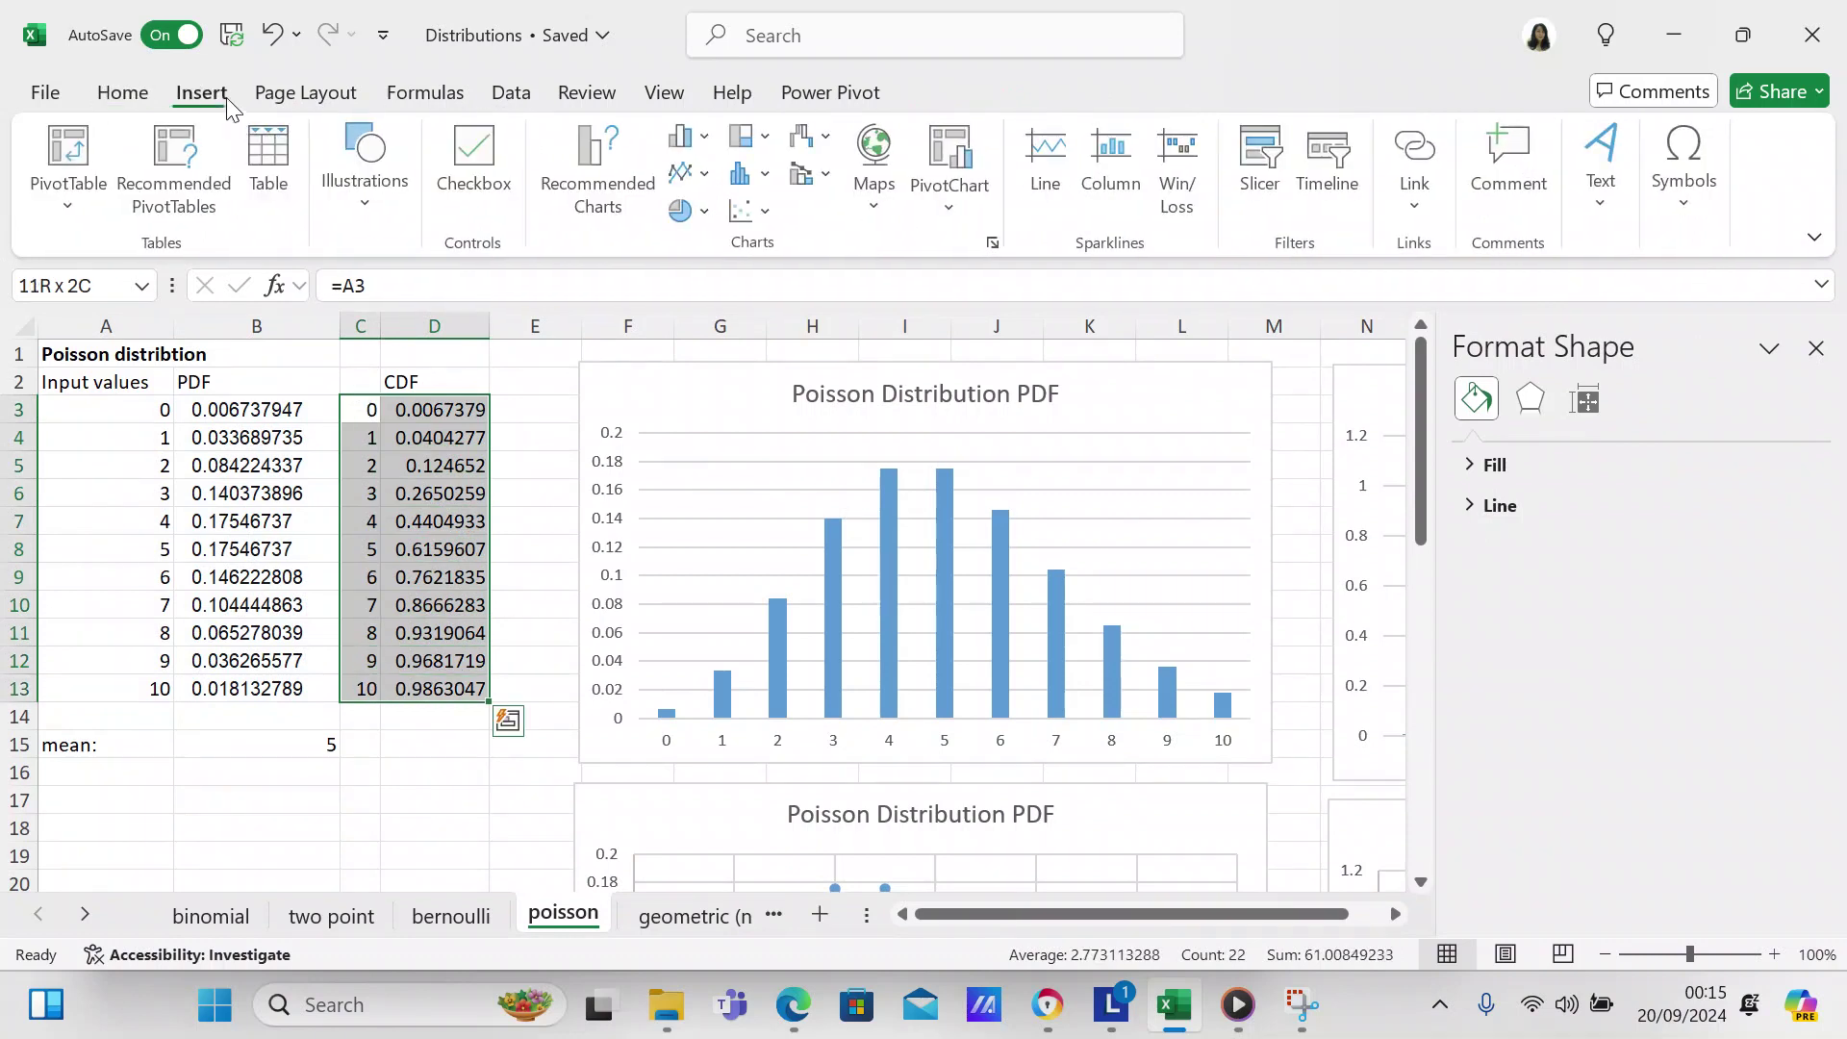
left_click(596, 187)
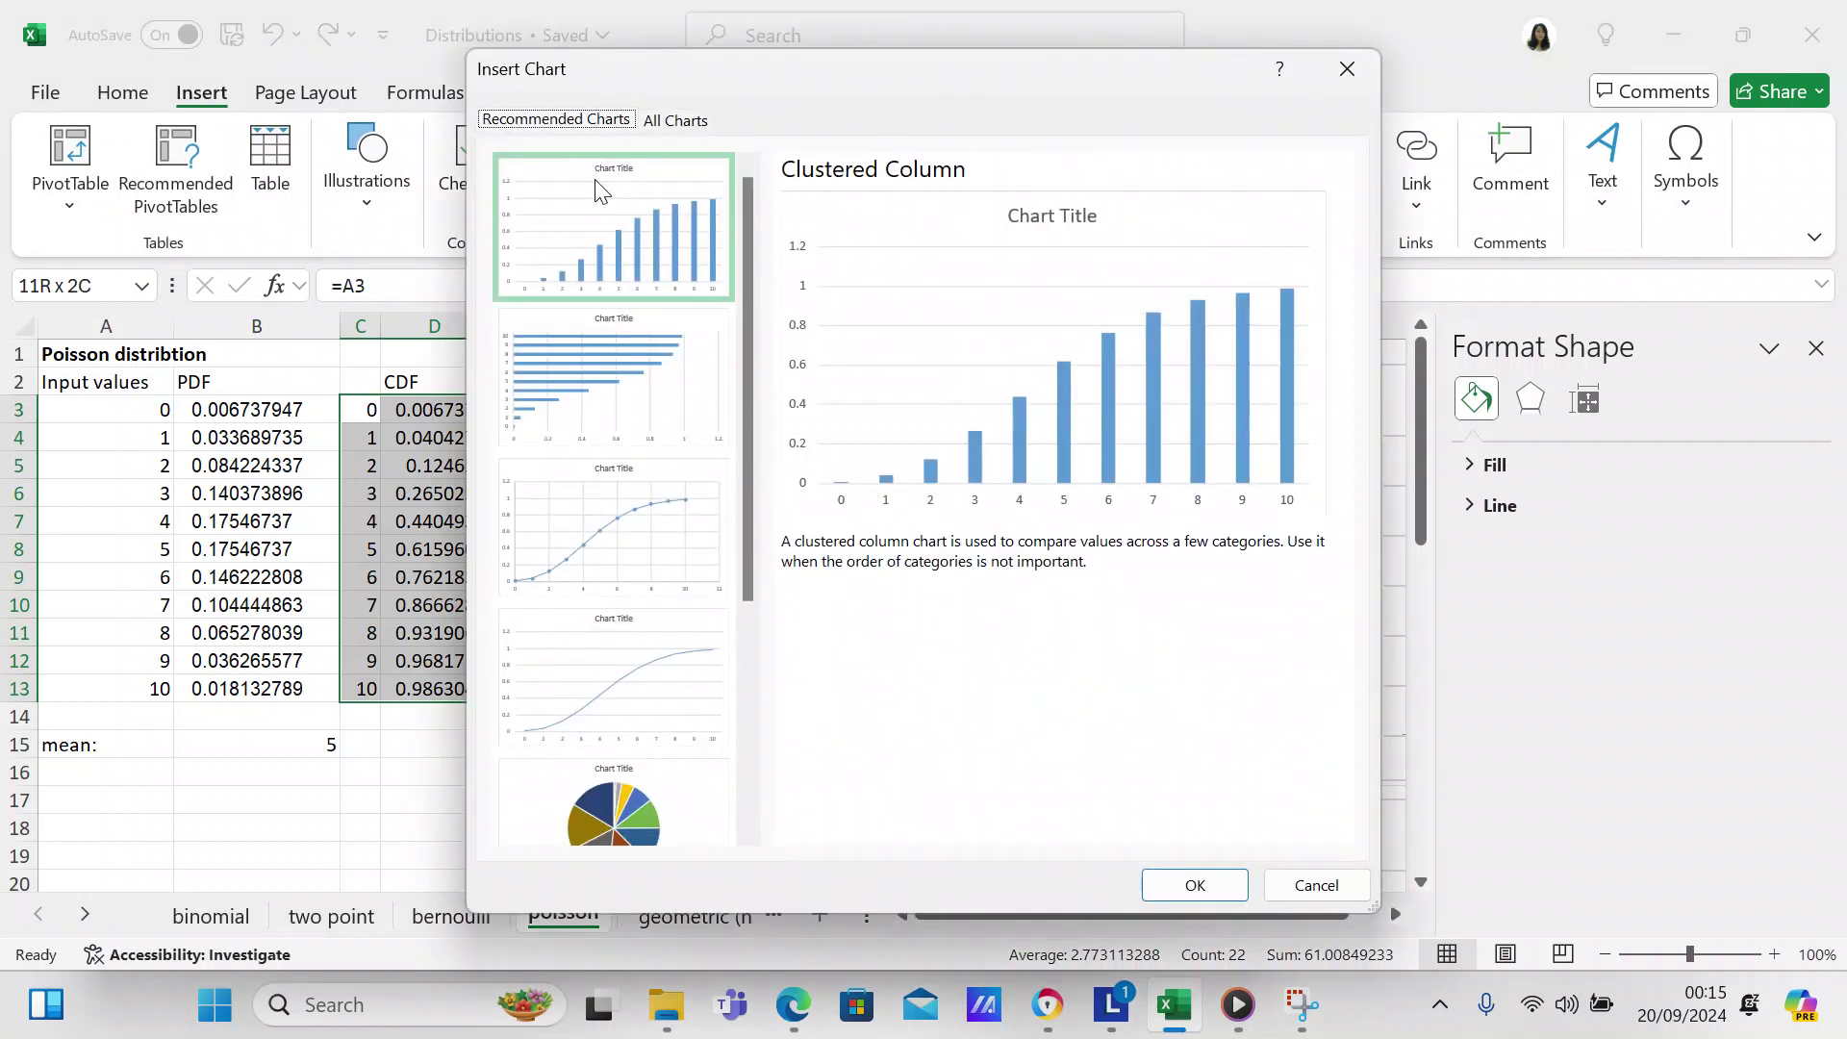
left_click(677, 119)
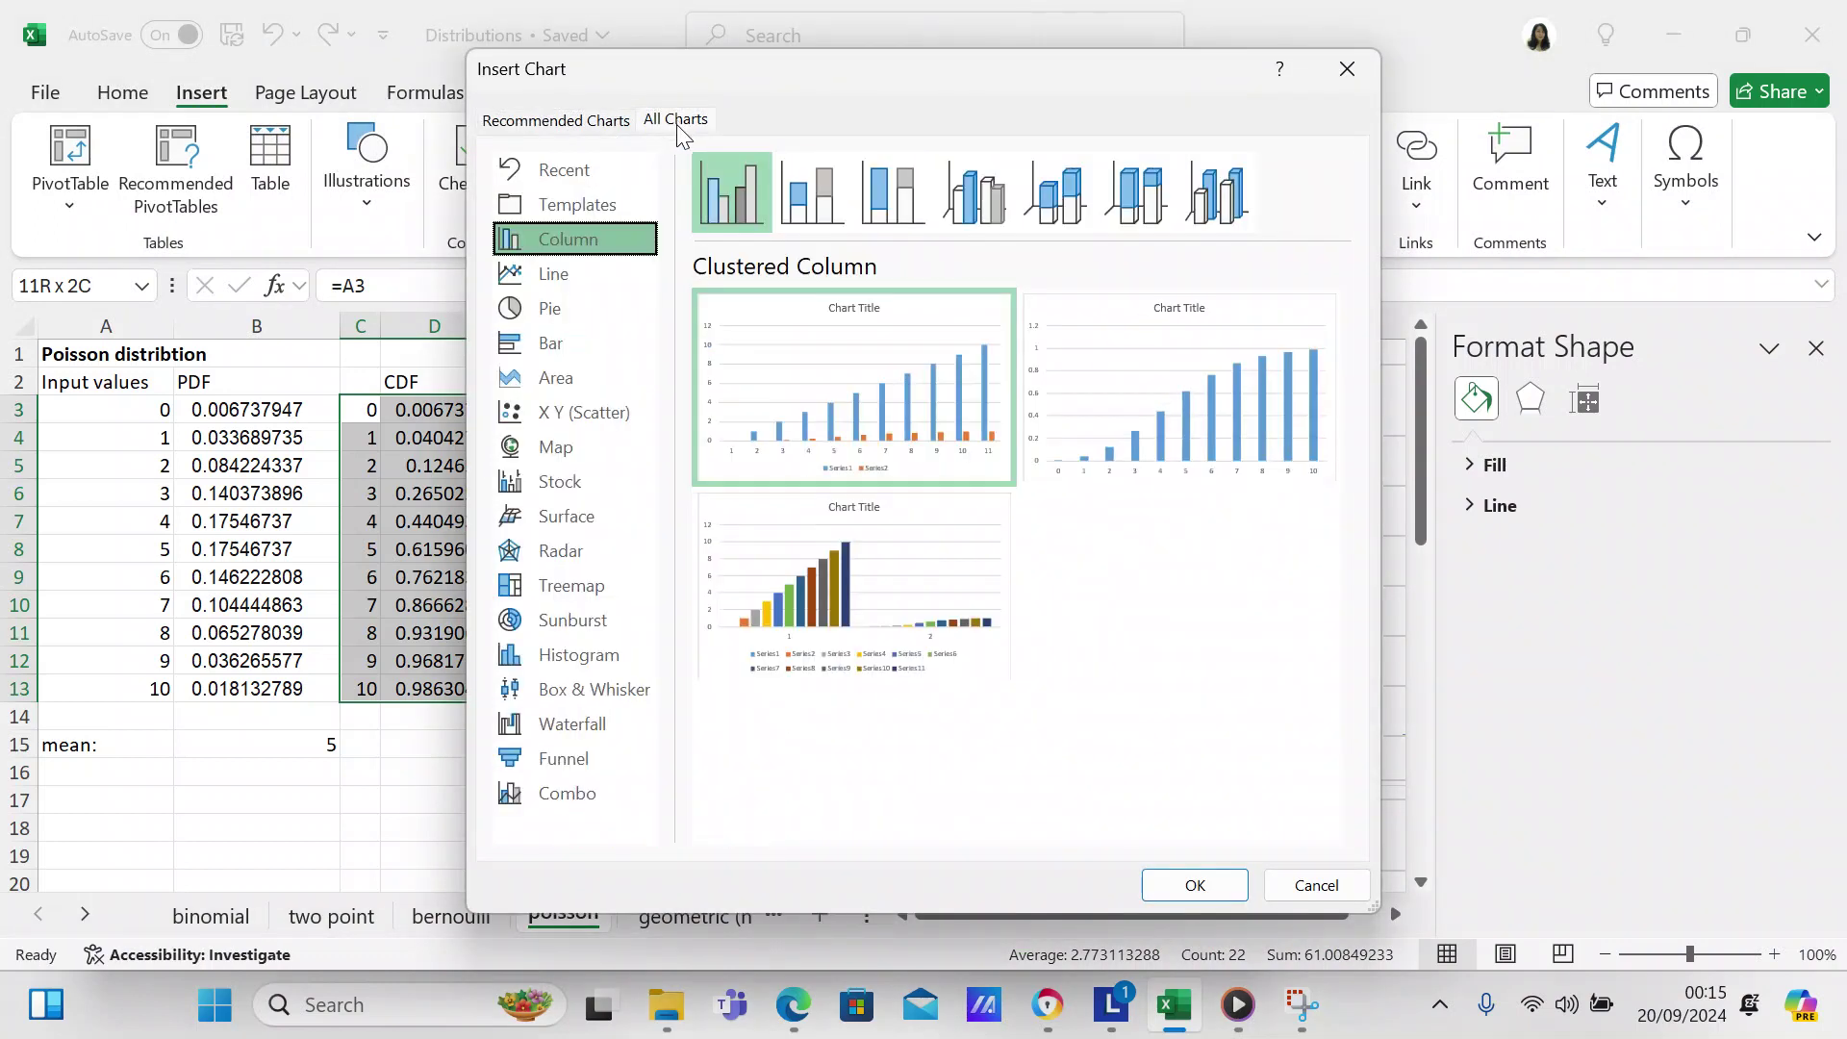
left_click(585, 381)
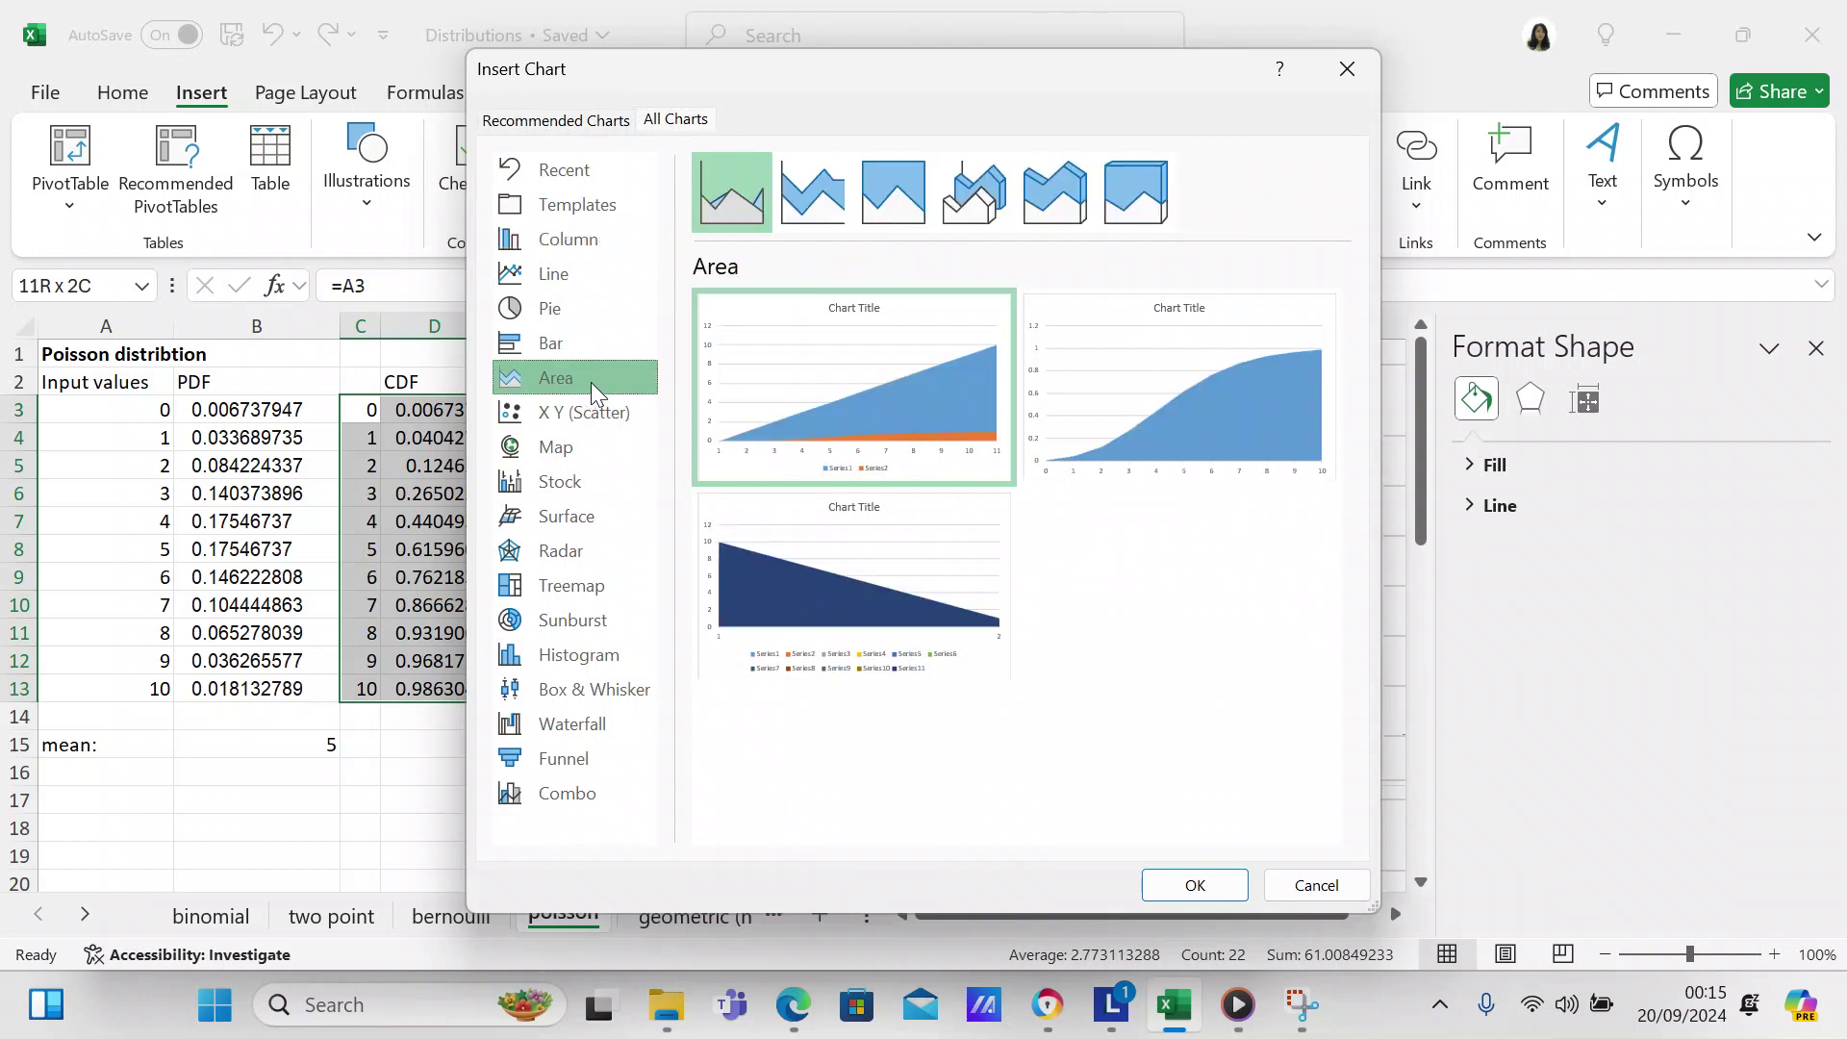
mouse_move(1129, 412)
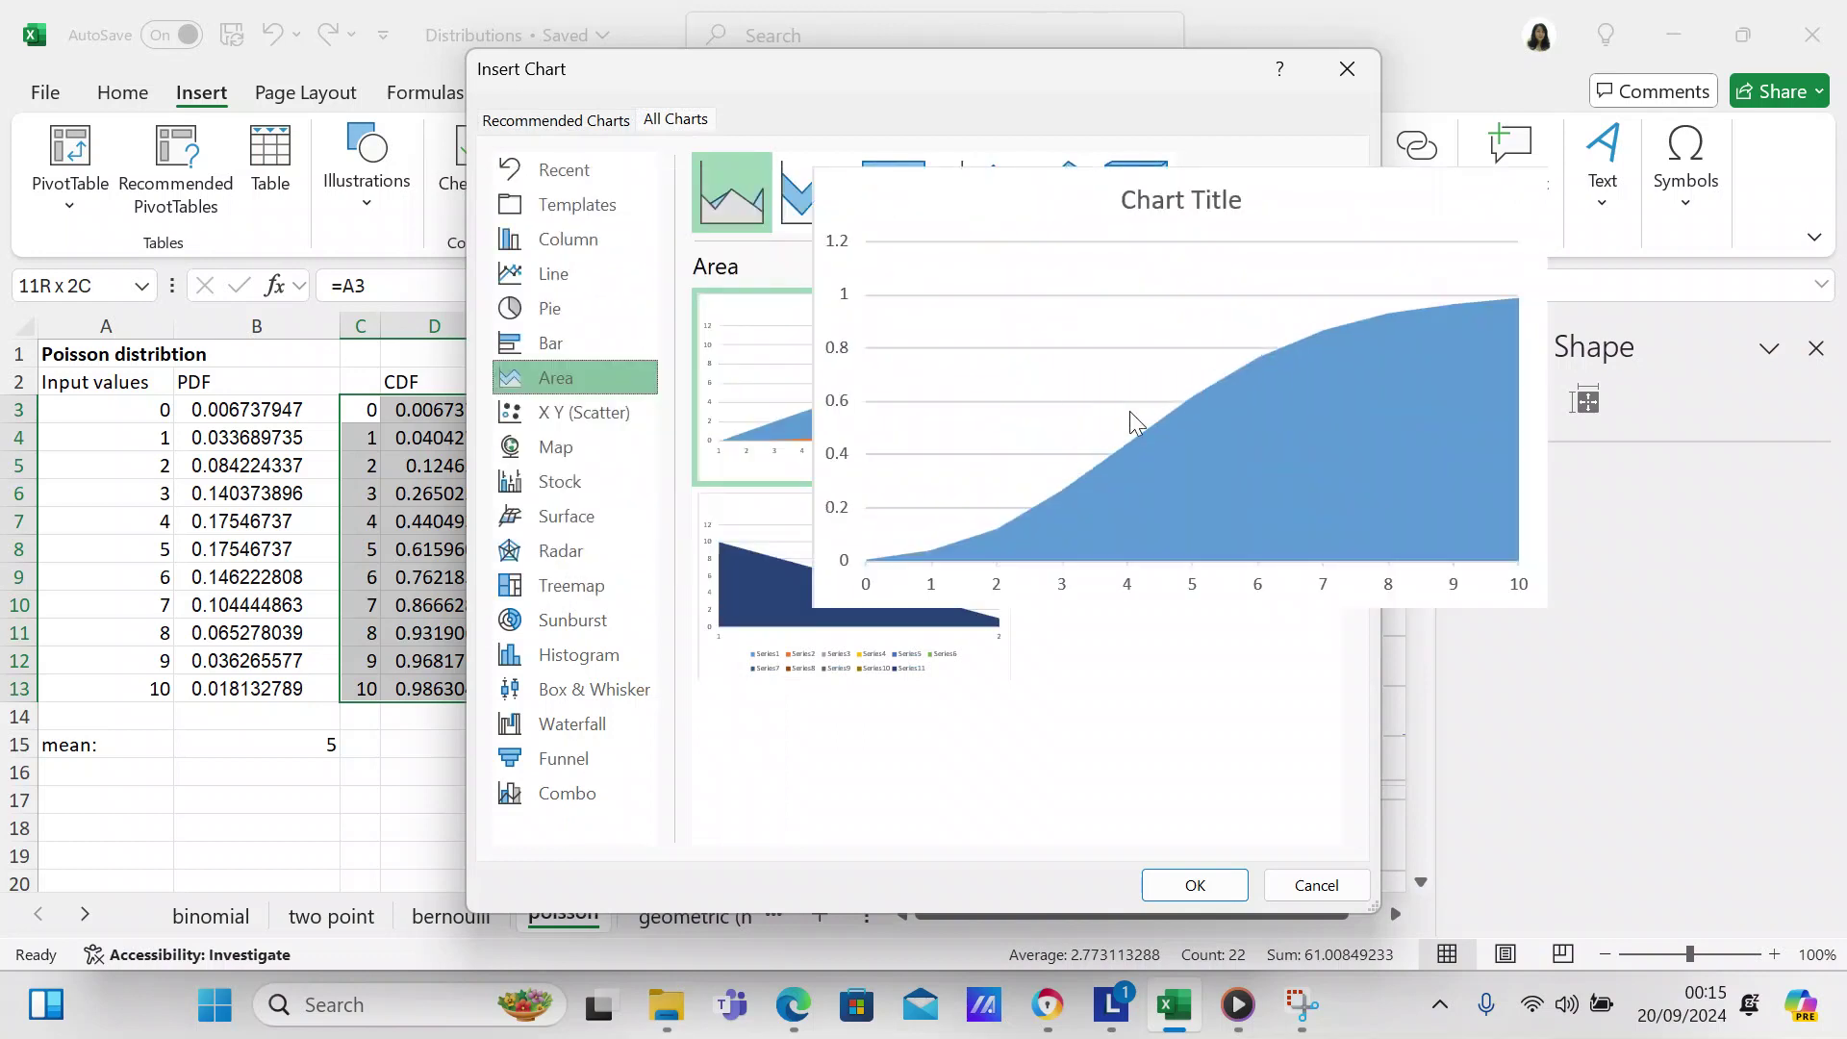
left_click(1204, 425)
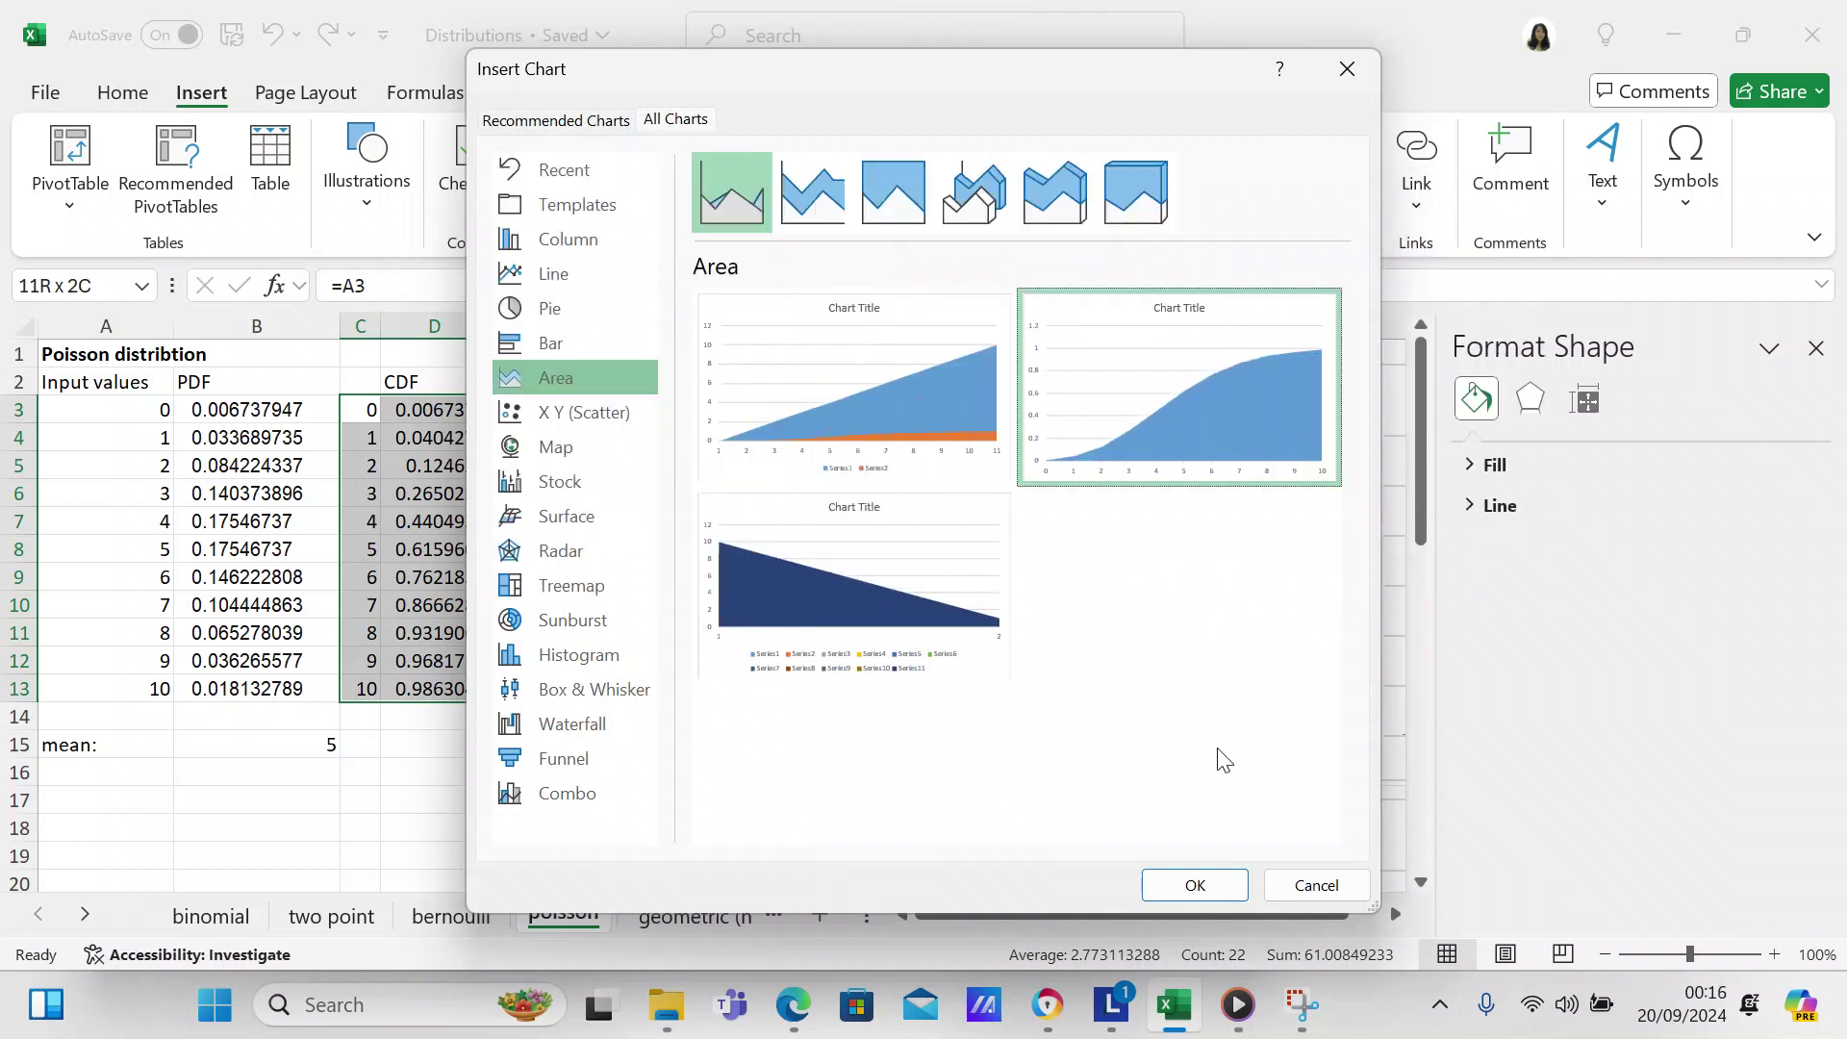
left_click(1191, 889)
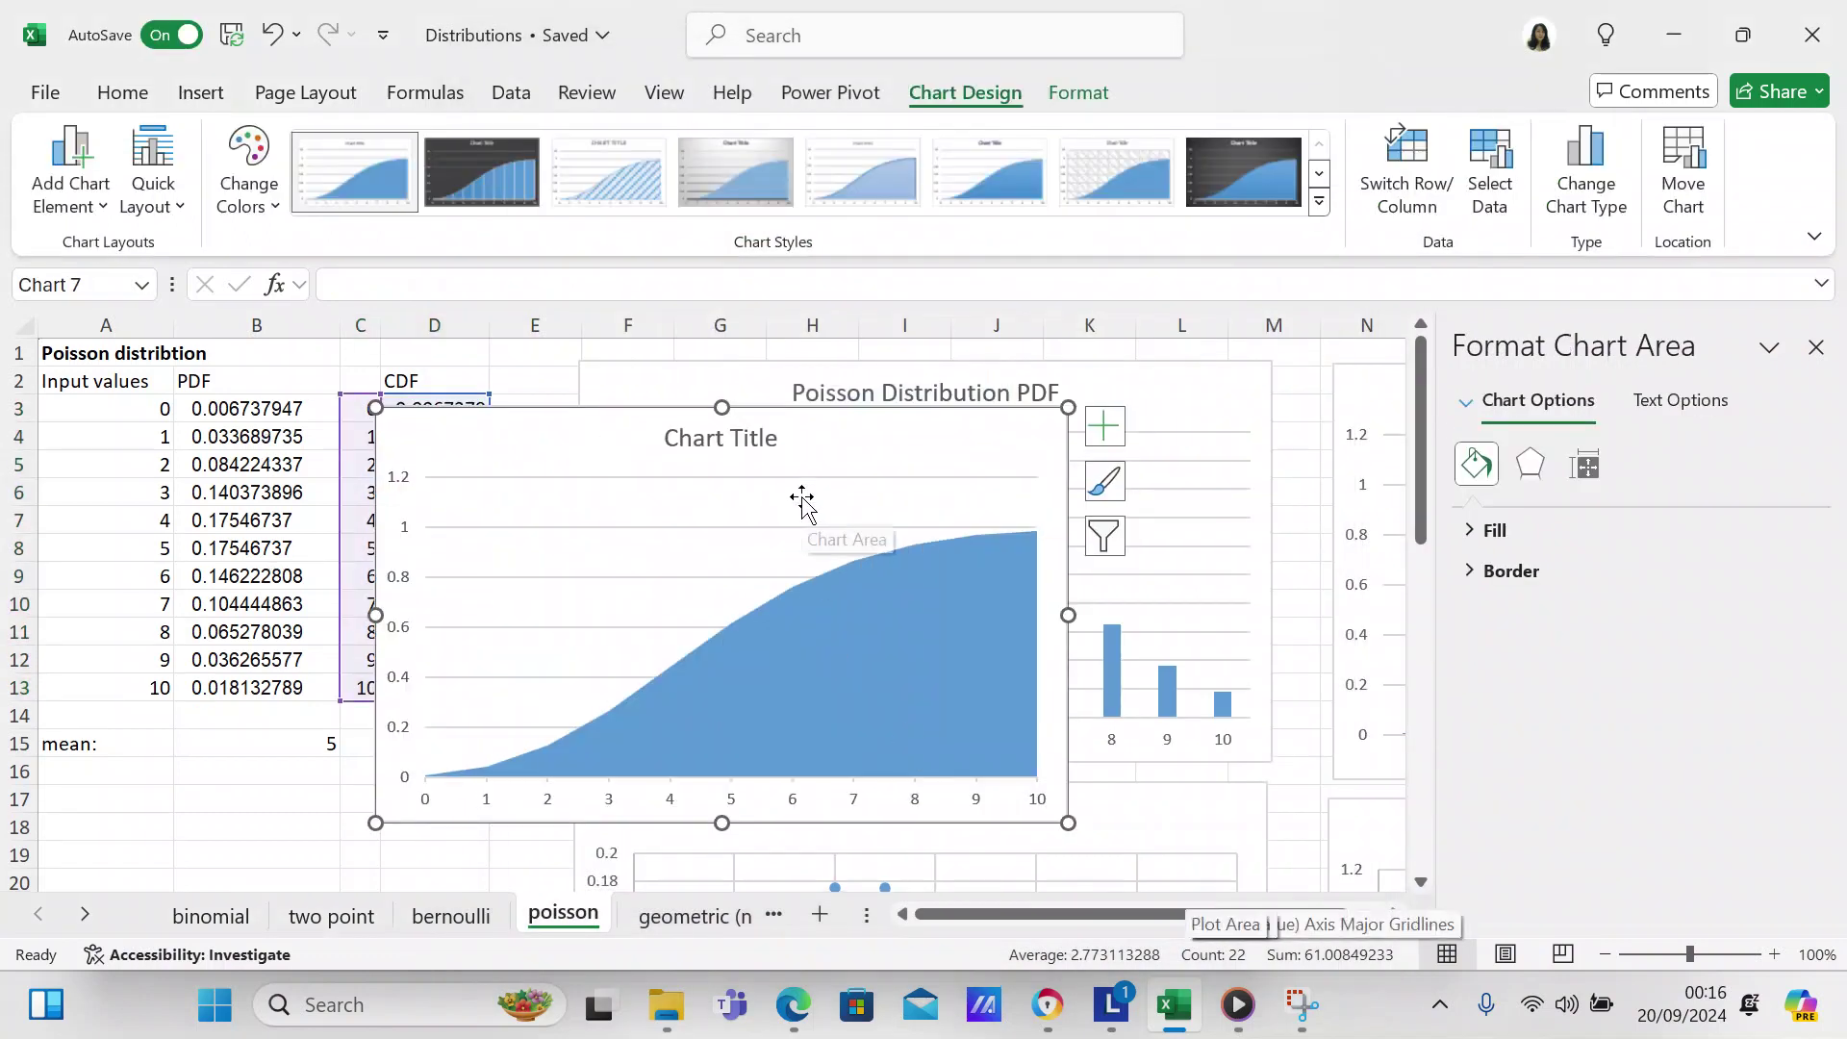
Replace the new CDF area chart's placeholder title with "Poisson Distribution CDF".
left_click(775, 440)
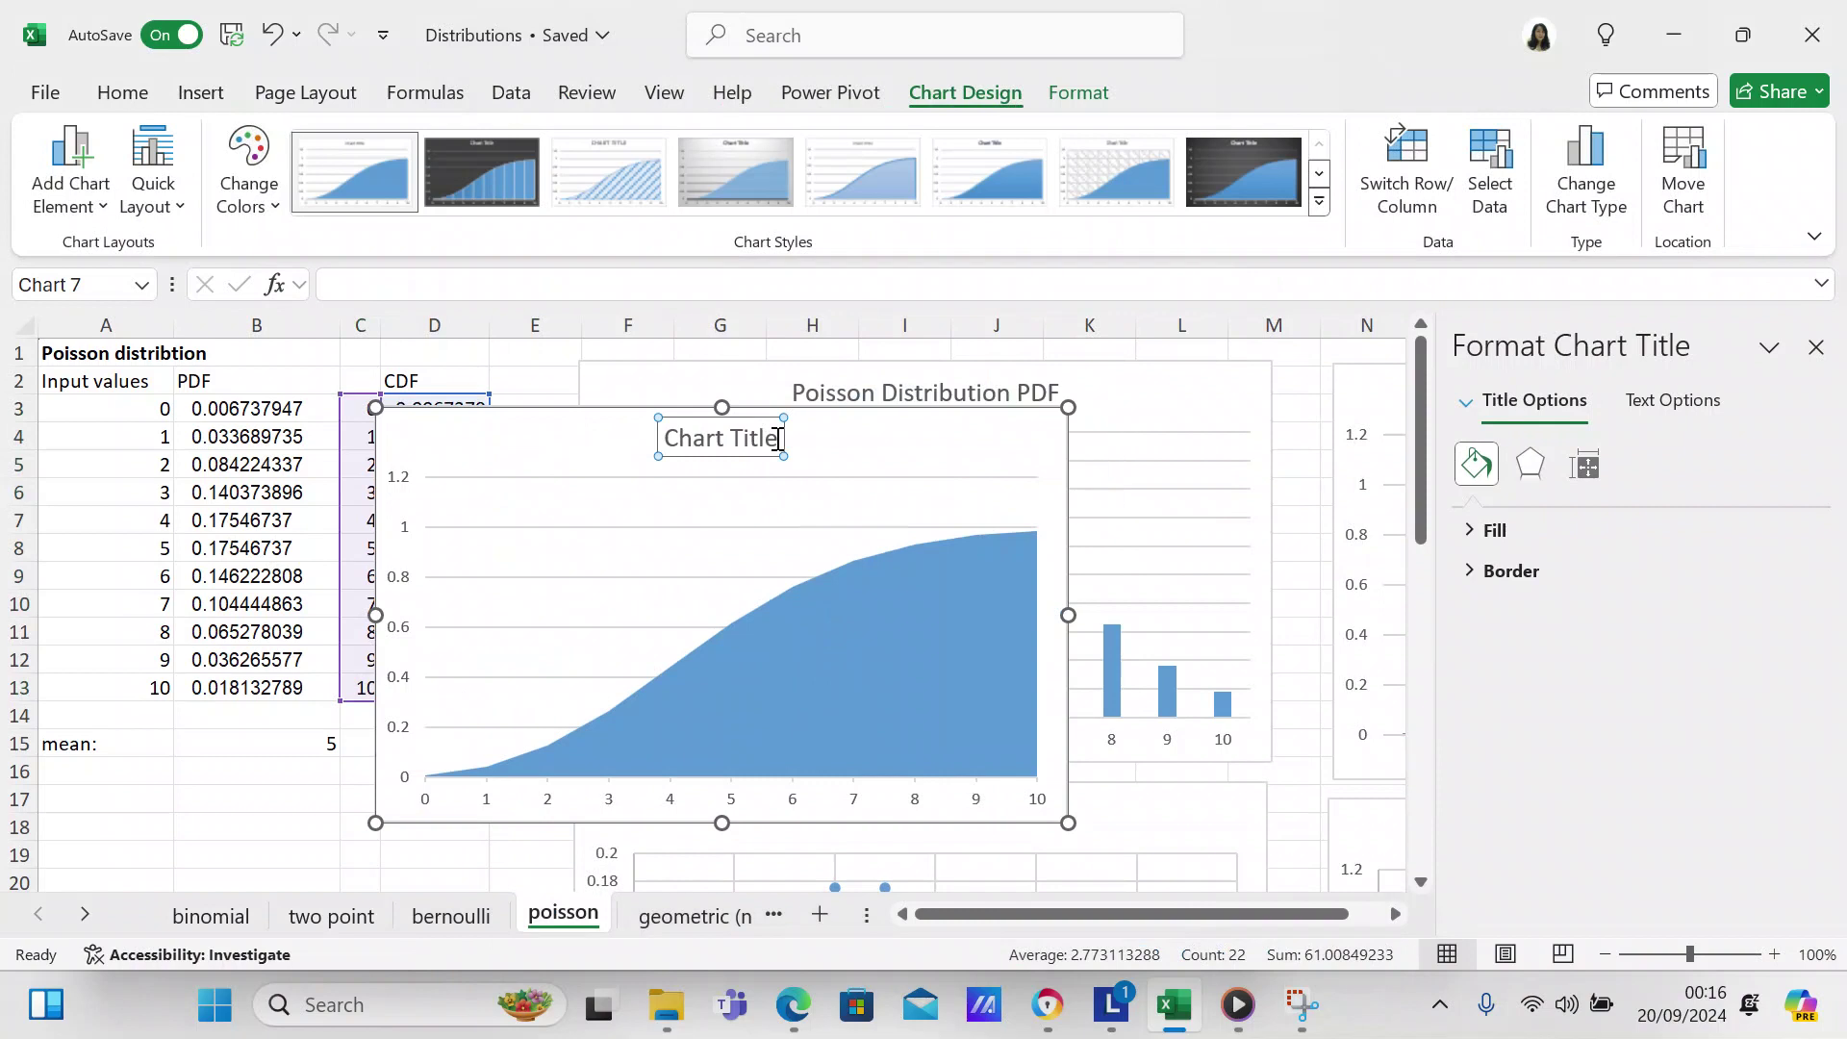
left_click_drag(783, 439, 775, 440)
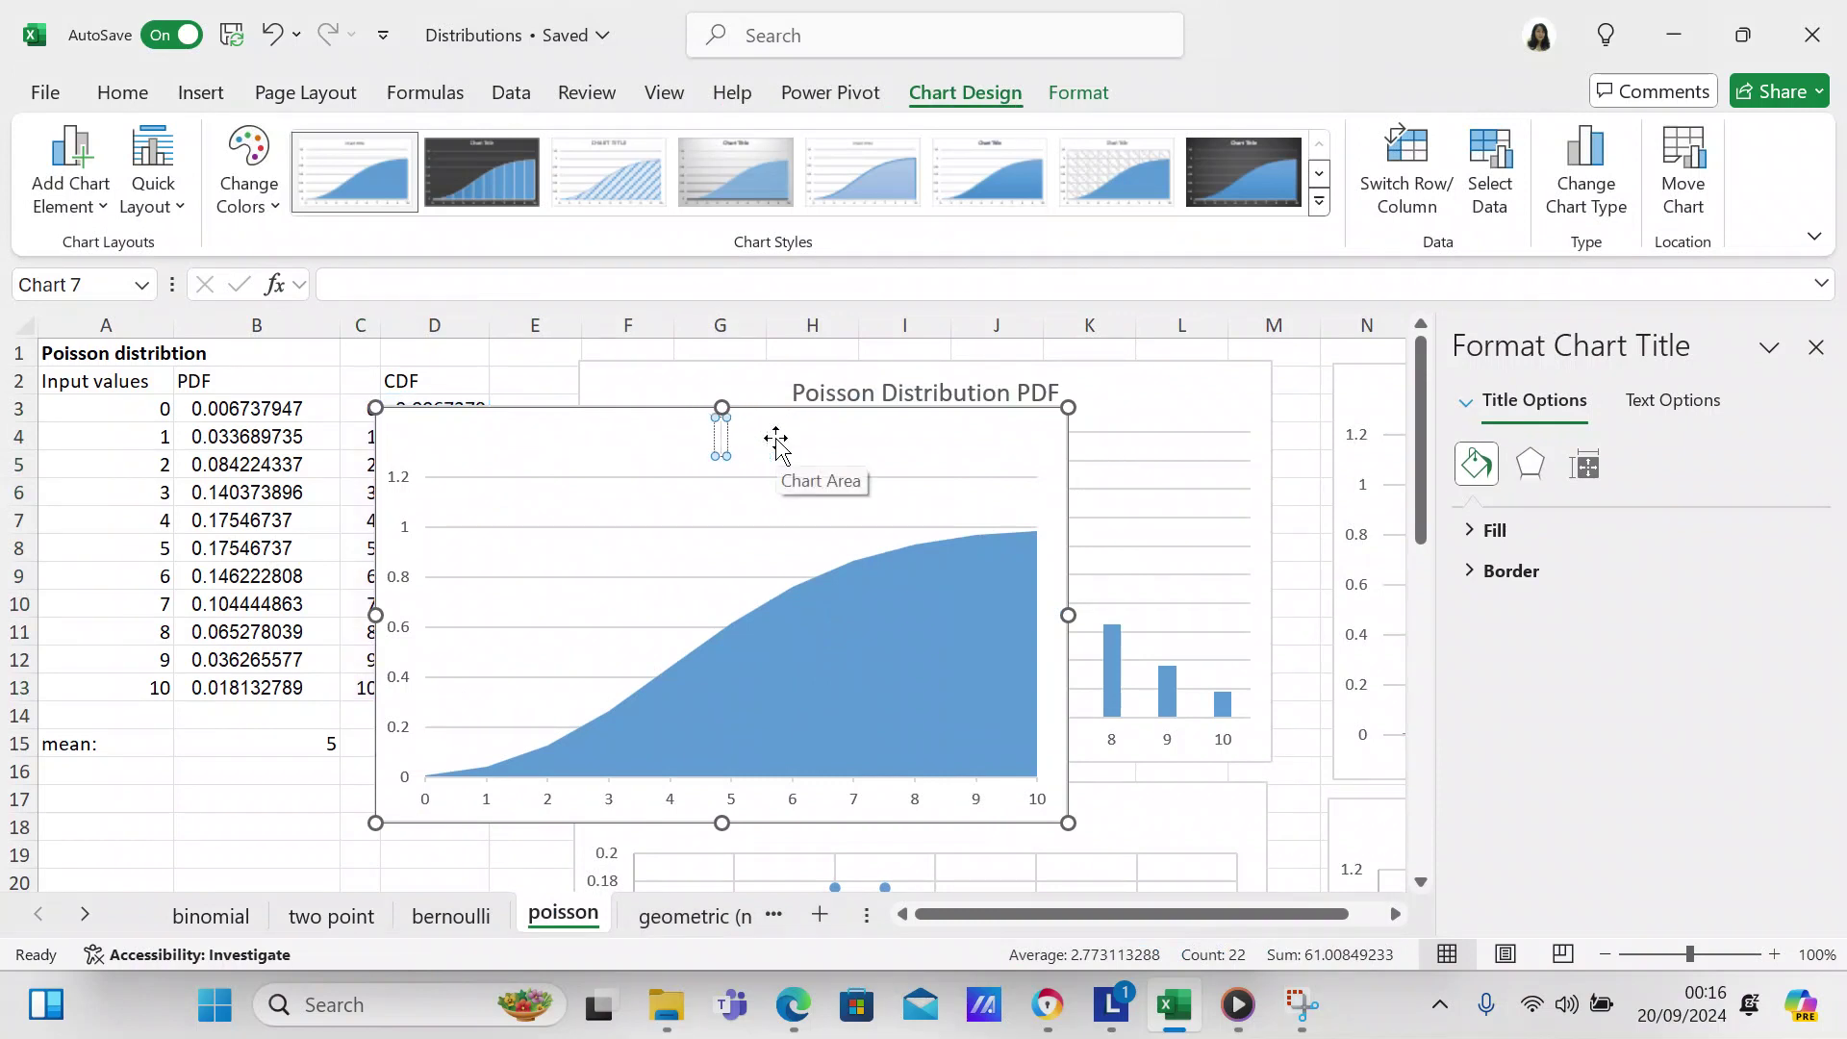
type("Poisso")
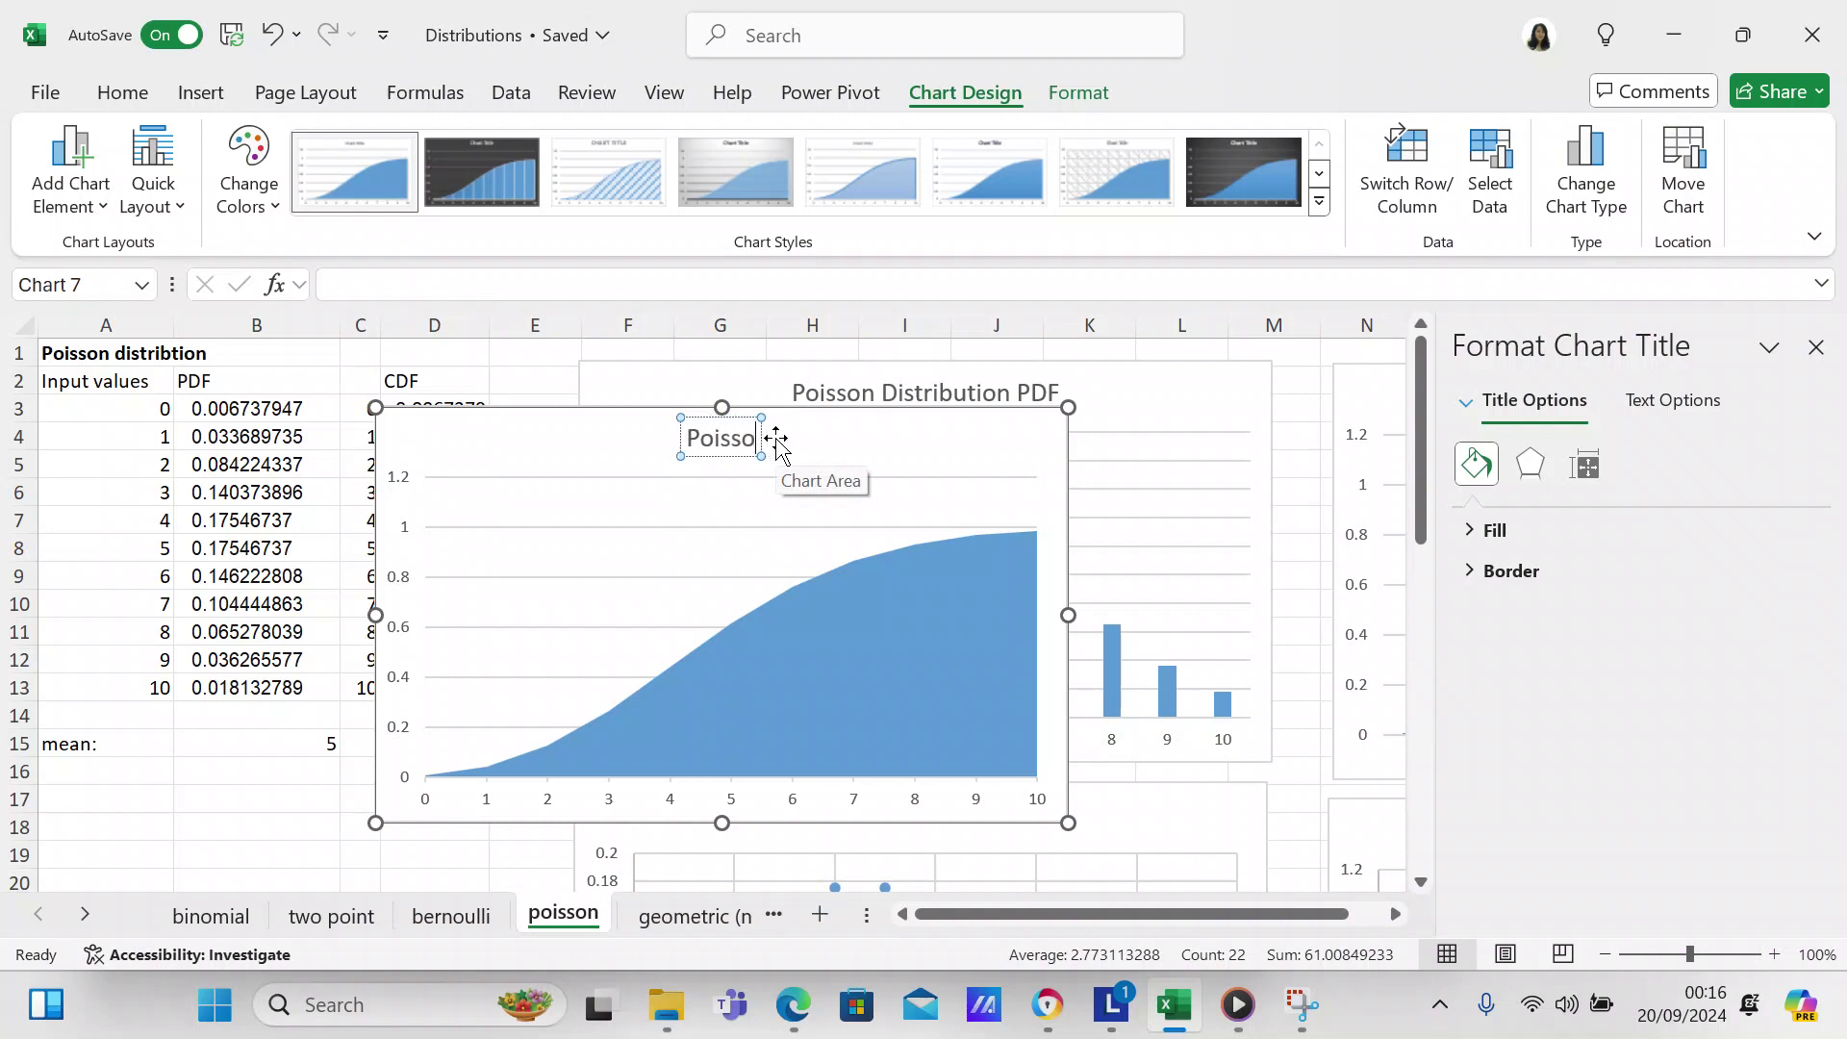
type("n Distri")
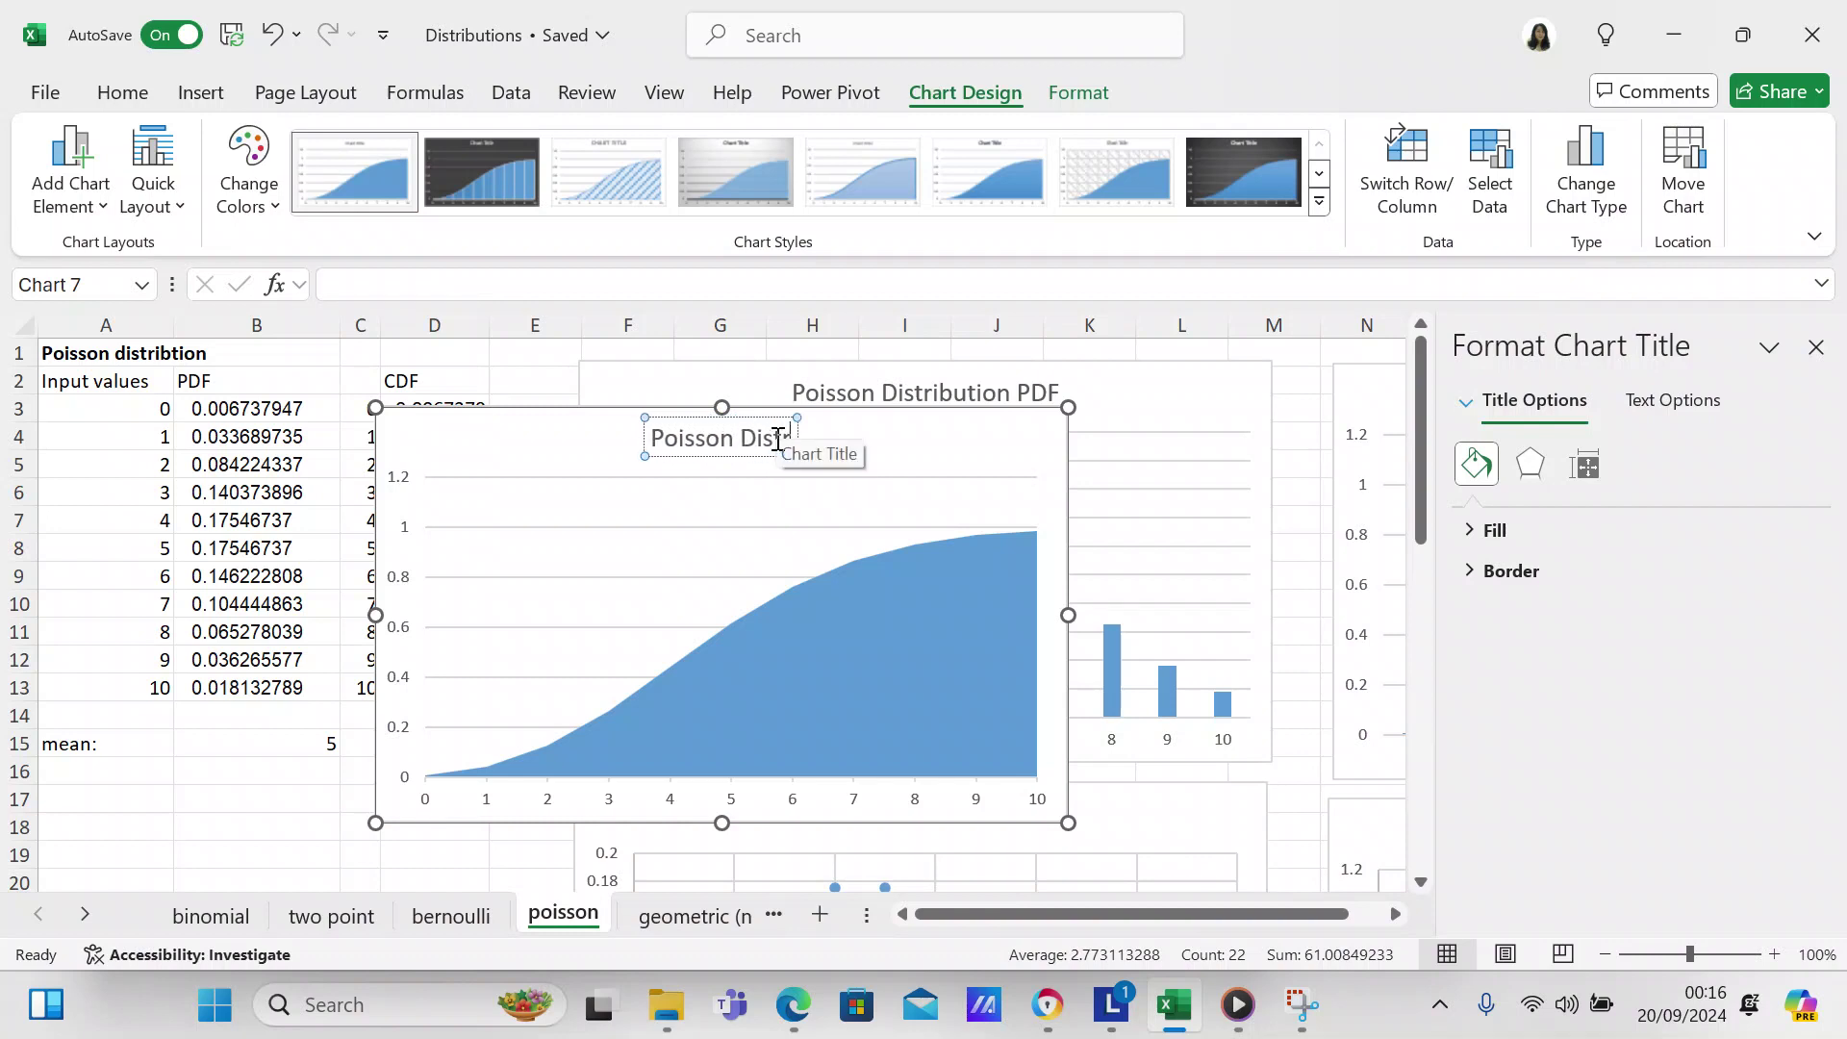
type("bution")
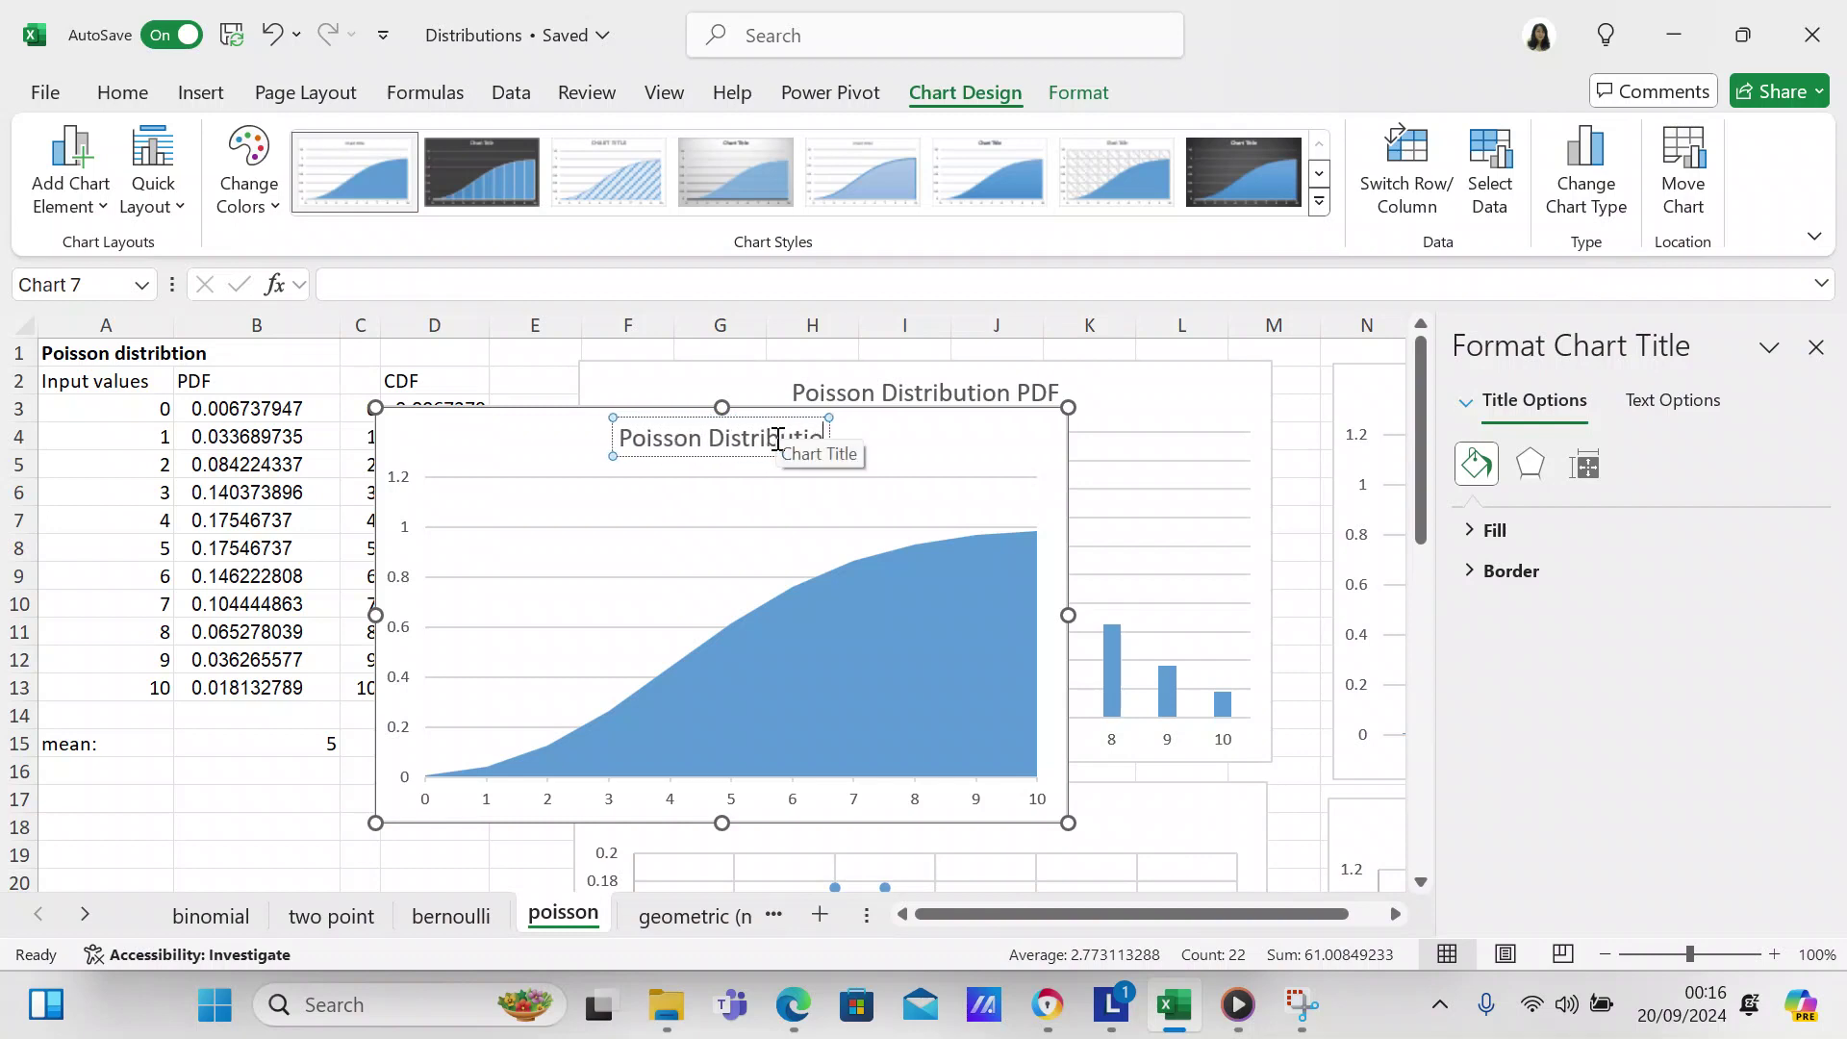
type(" CDF")
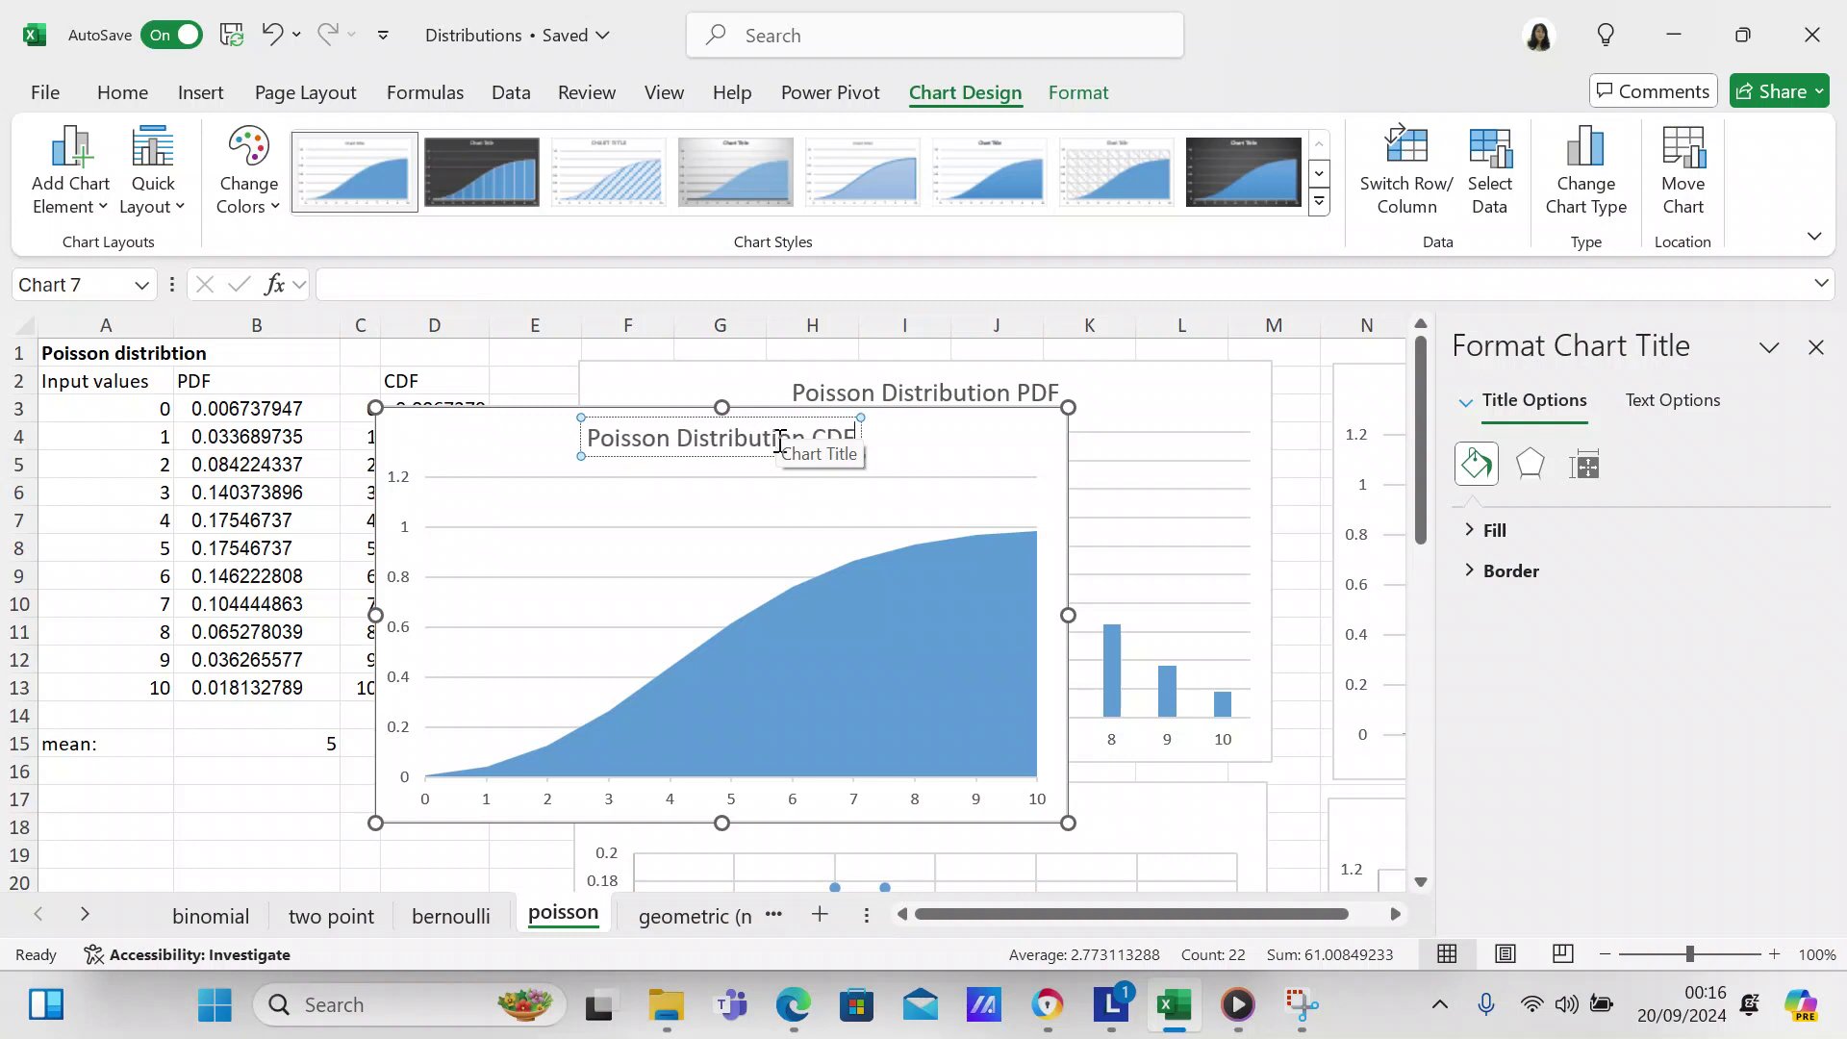
Close the chart formatting pane and move the CDF area chart directly below the CDF scatter chart, starting around row 33 near column N.
left_click_drag(889, 441, 1057, 655)
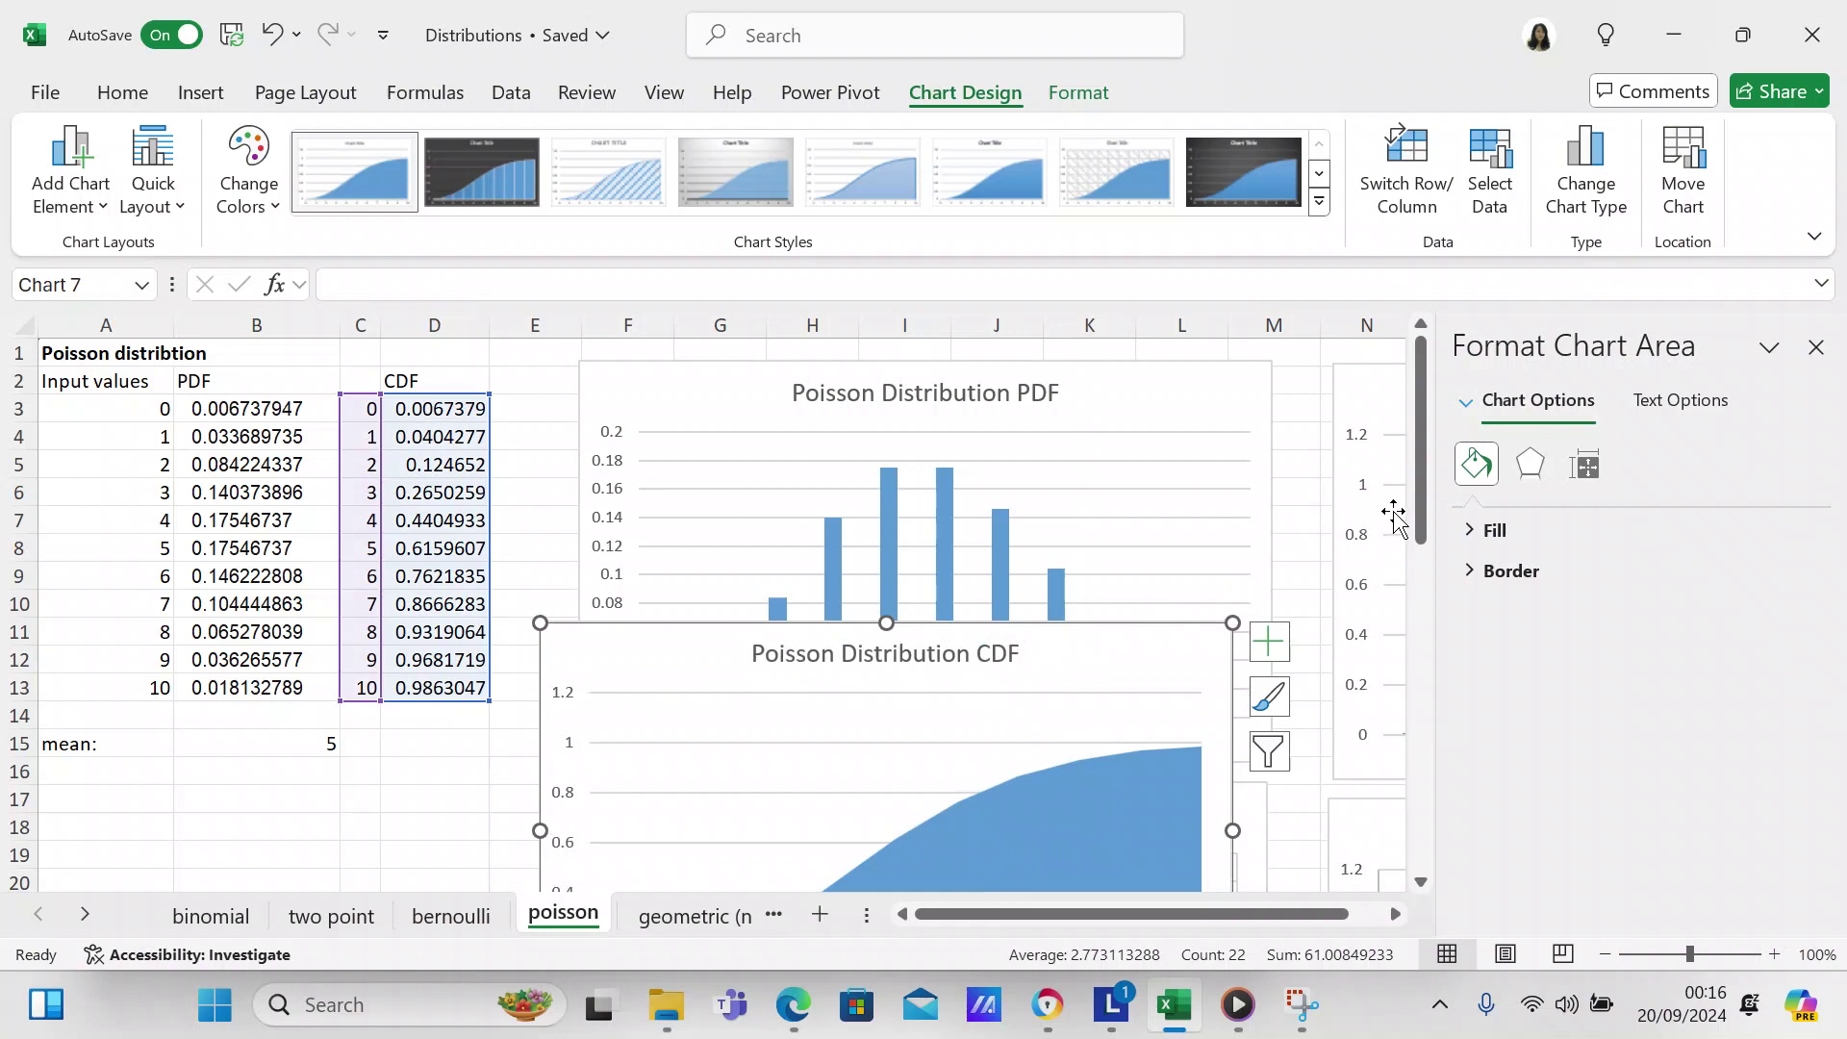
left_click(1816, 348)
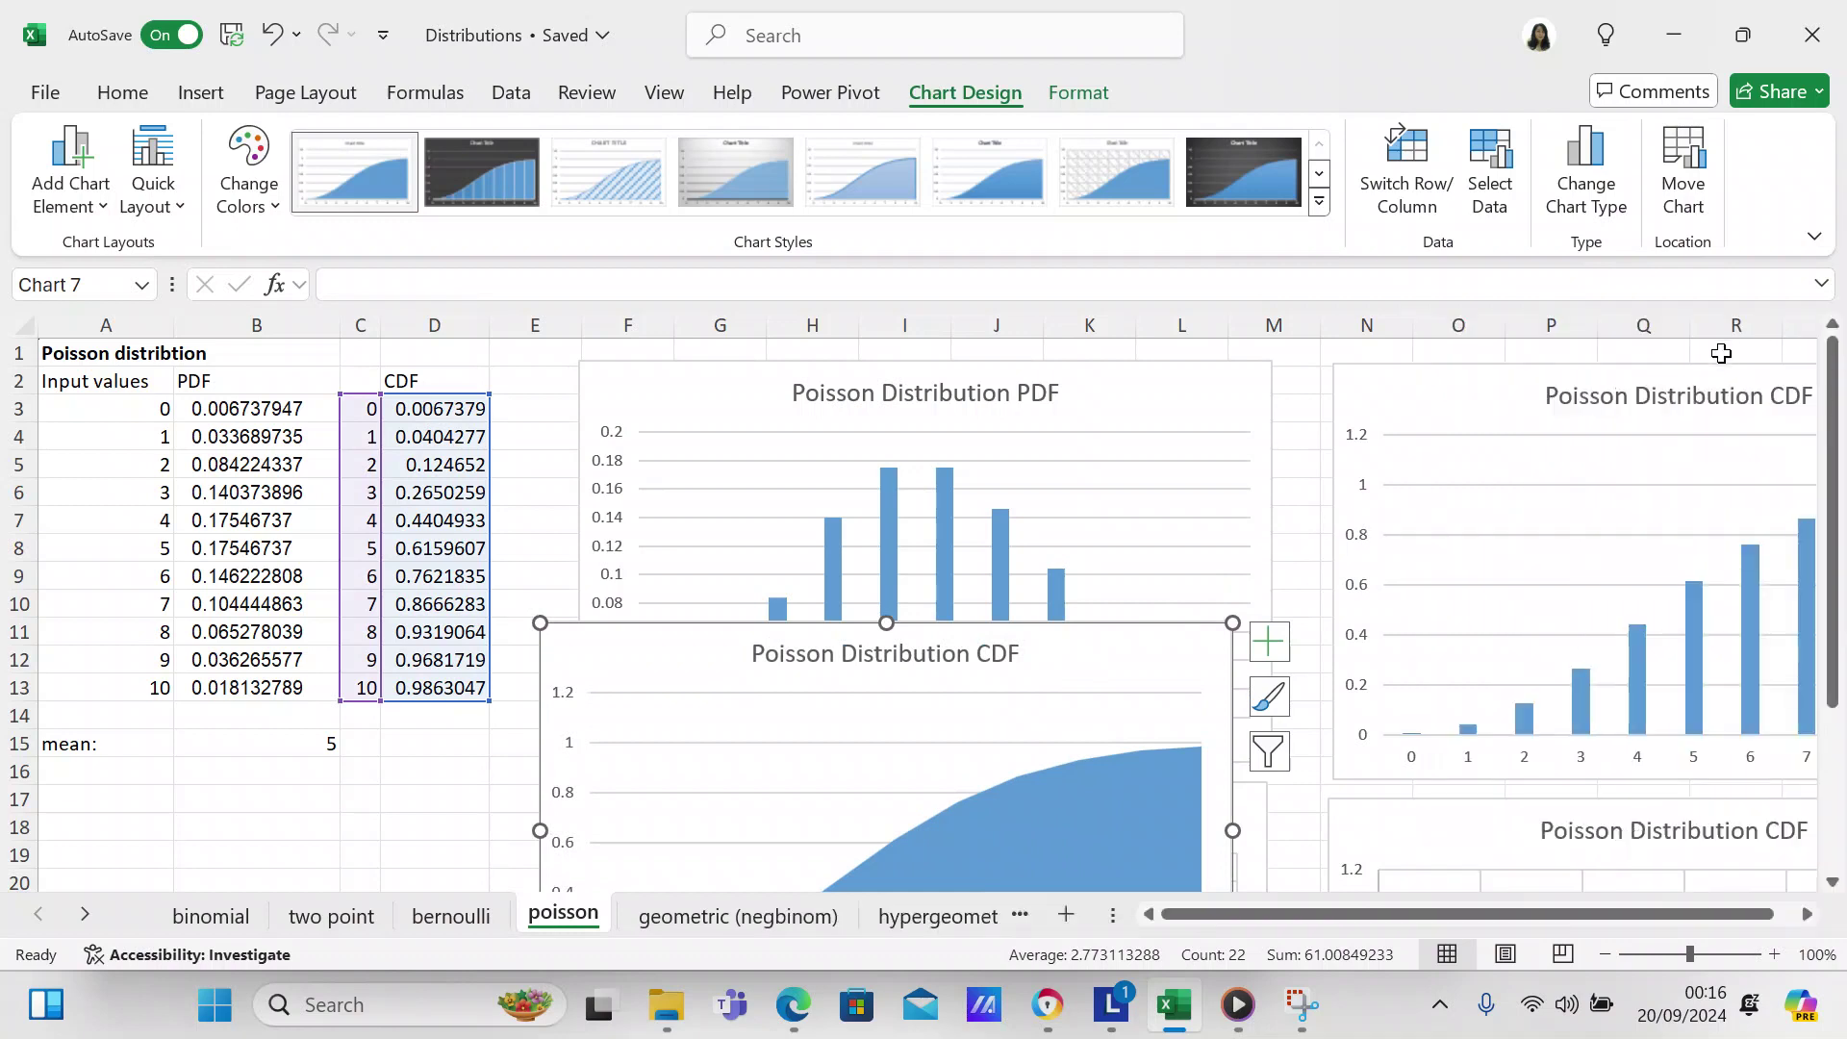
left_click_drag(1830, 423, 1830, 525)
left_click_drag(1179, 524, 1707, 845)
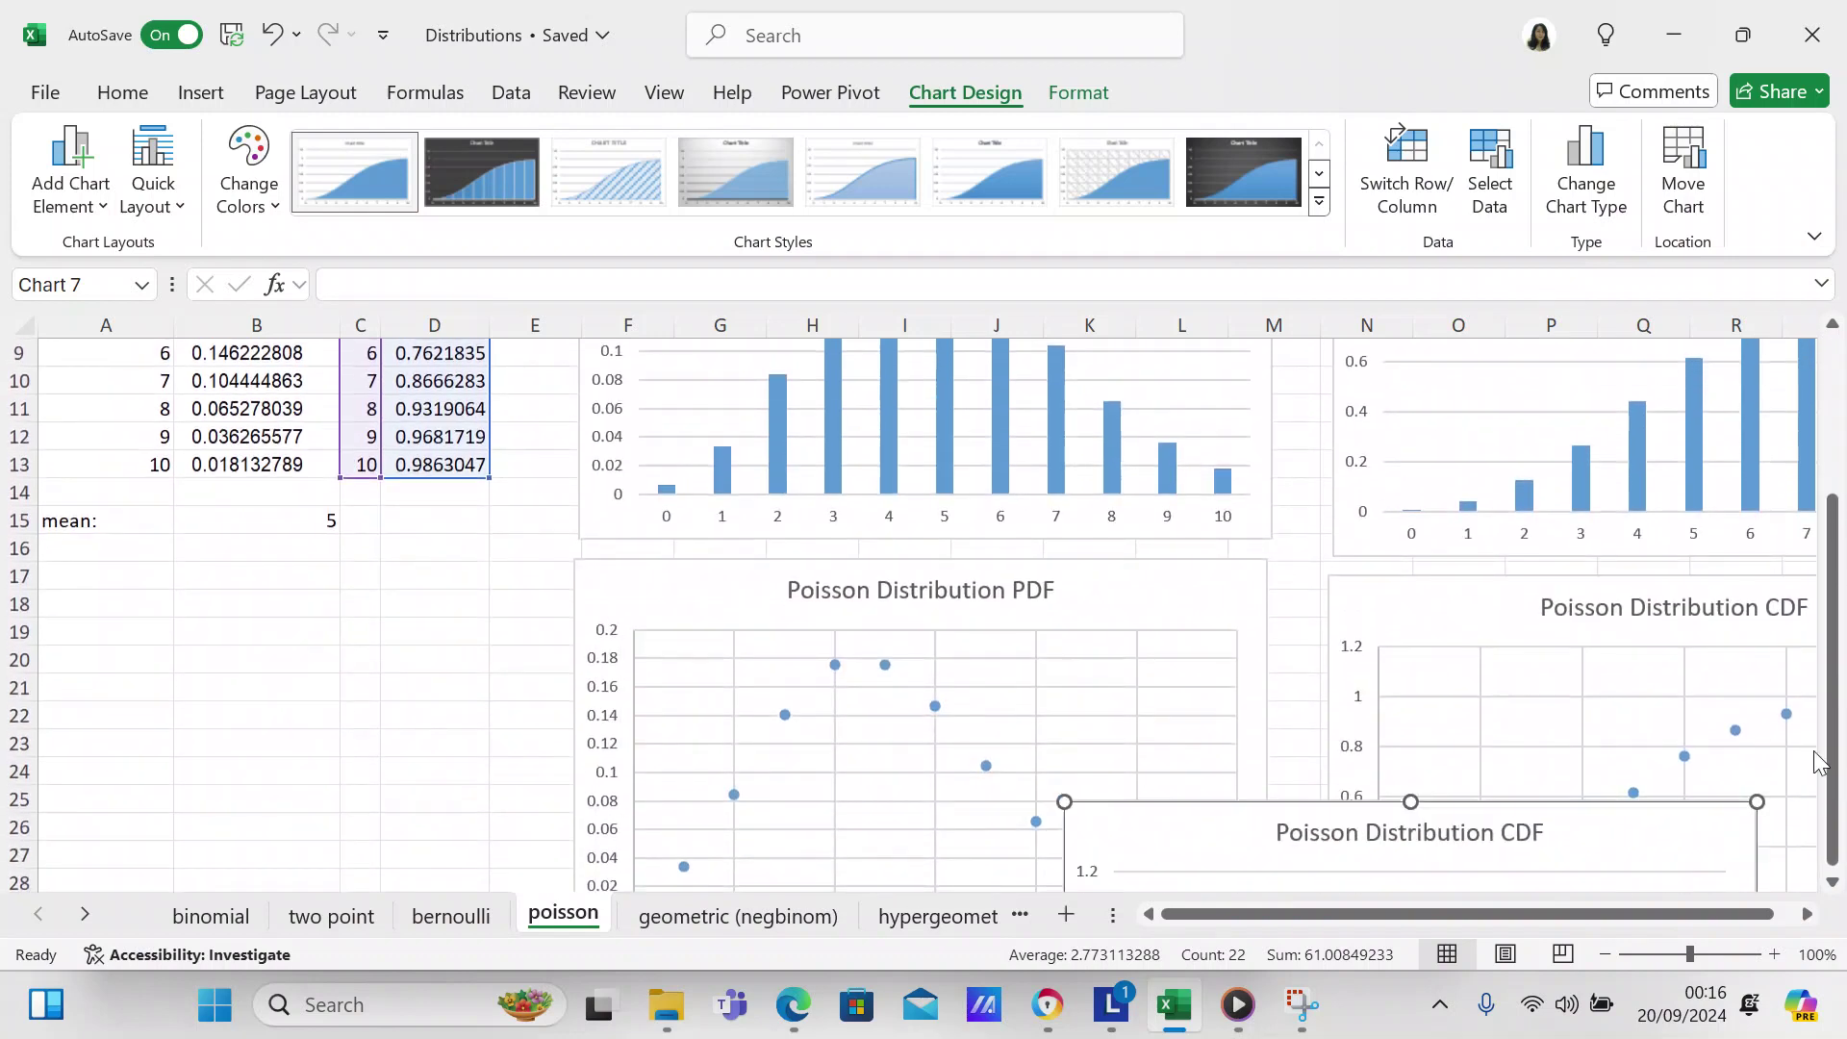
left_click_drag(1840, 746, 1839, 748)
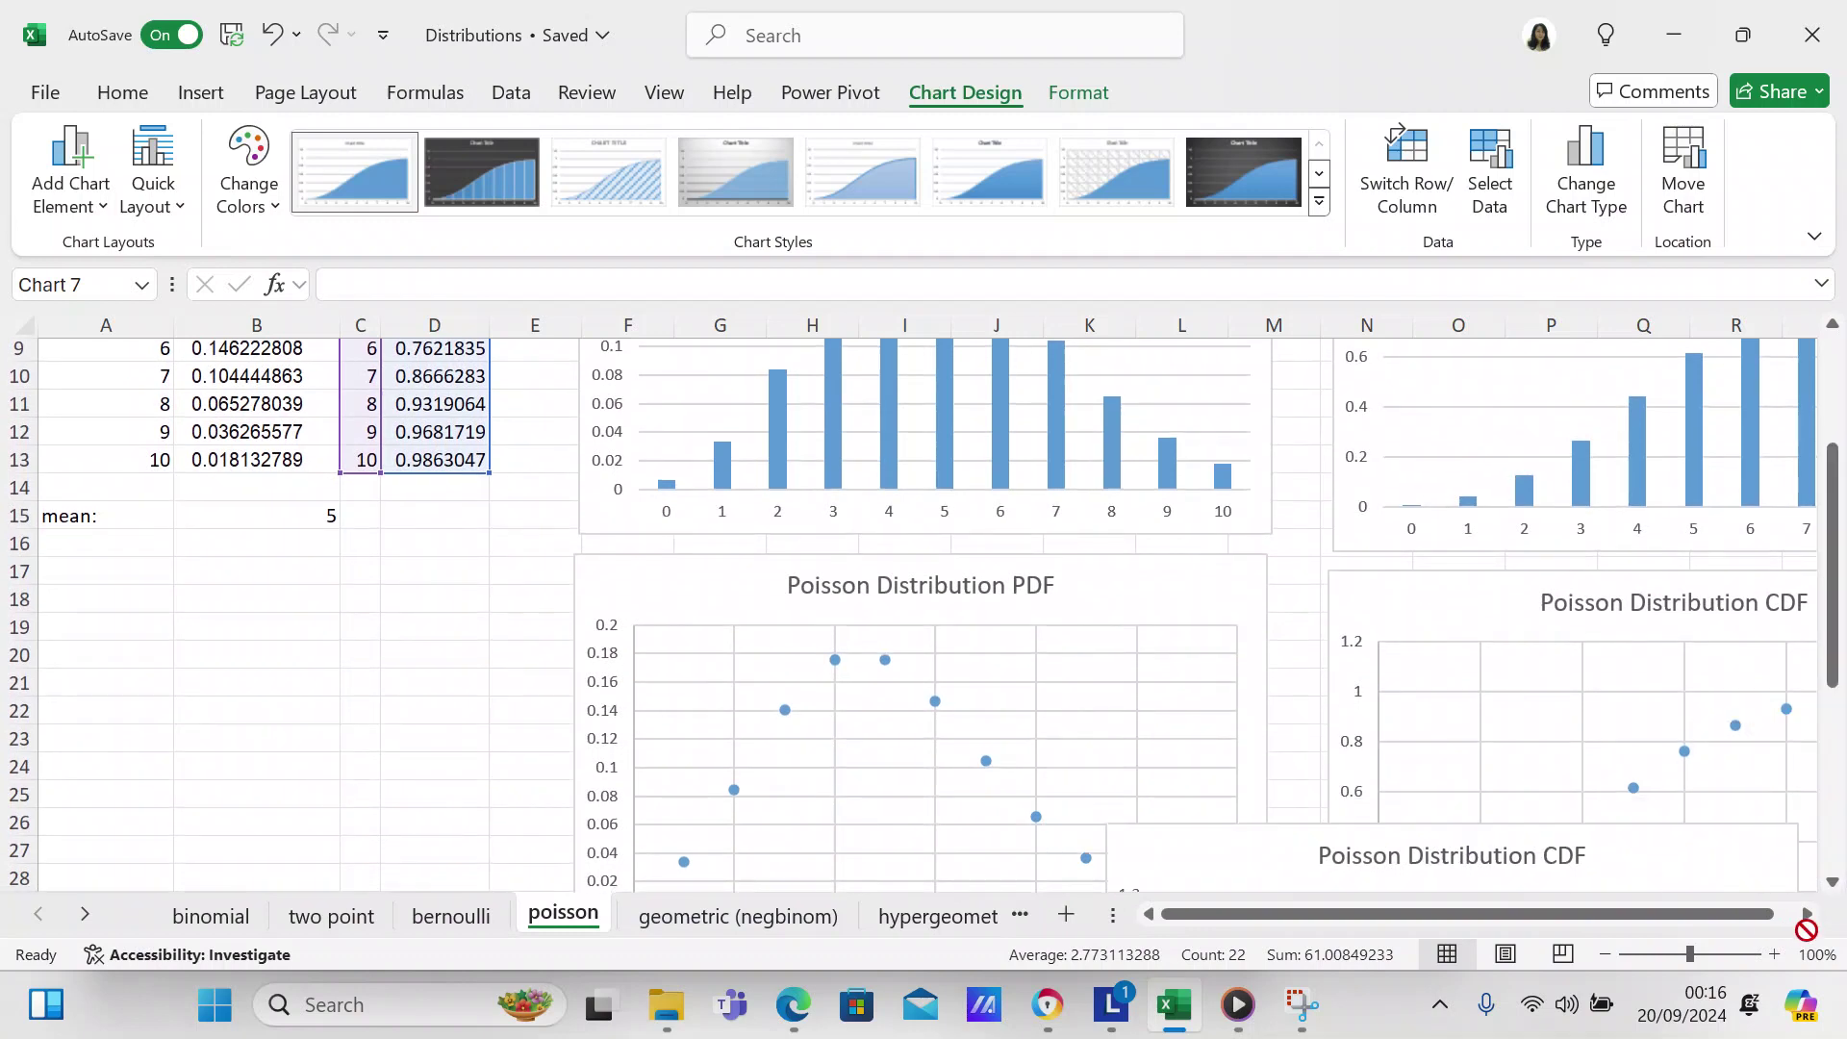
left_click_drag(1839, 694, 1842, 880)
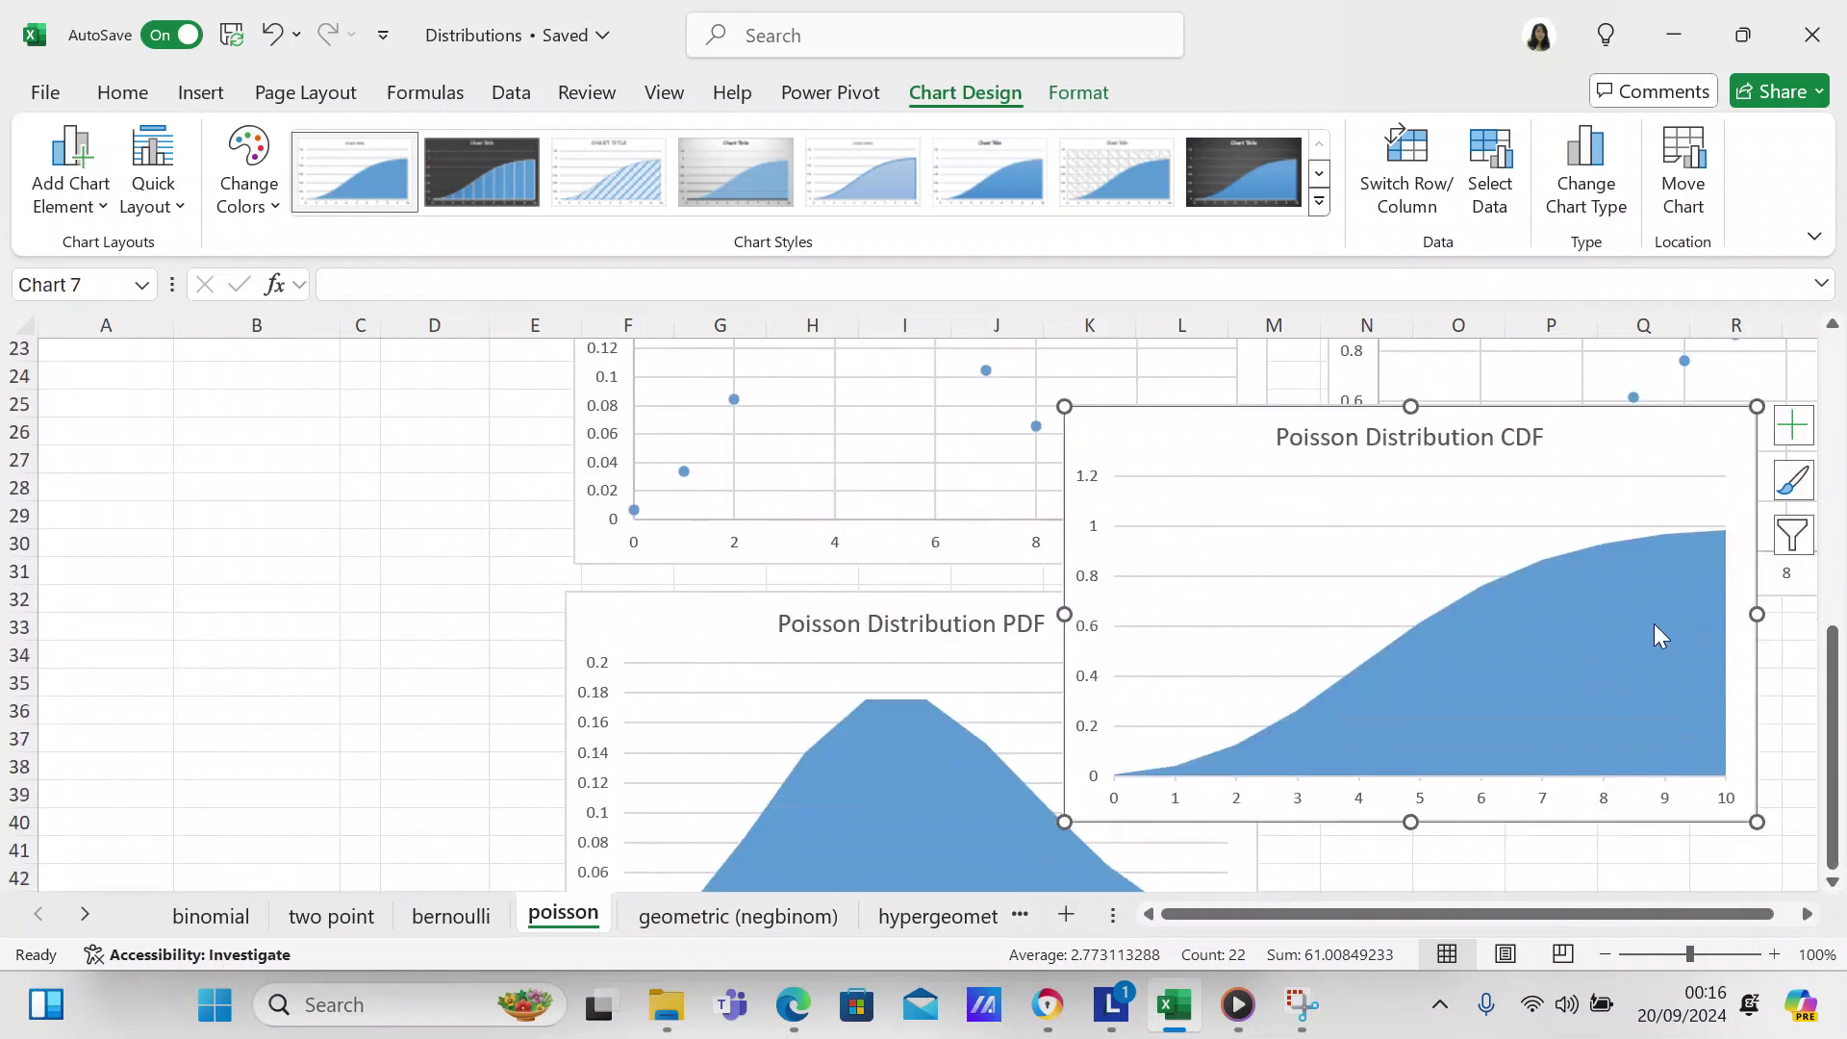
left_click_drag(1615, 435, 1426, 649)
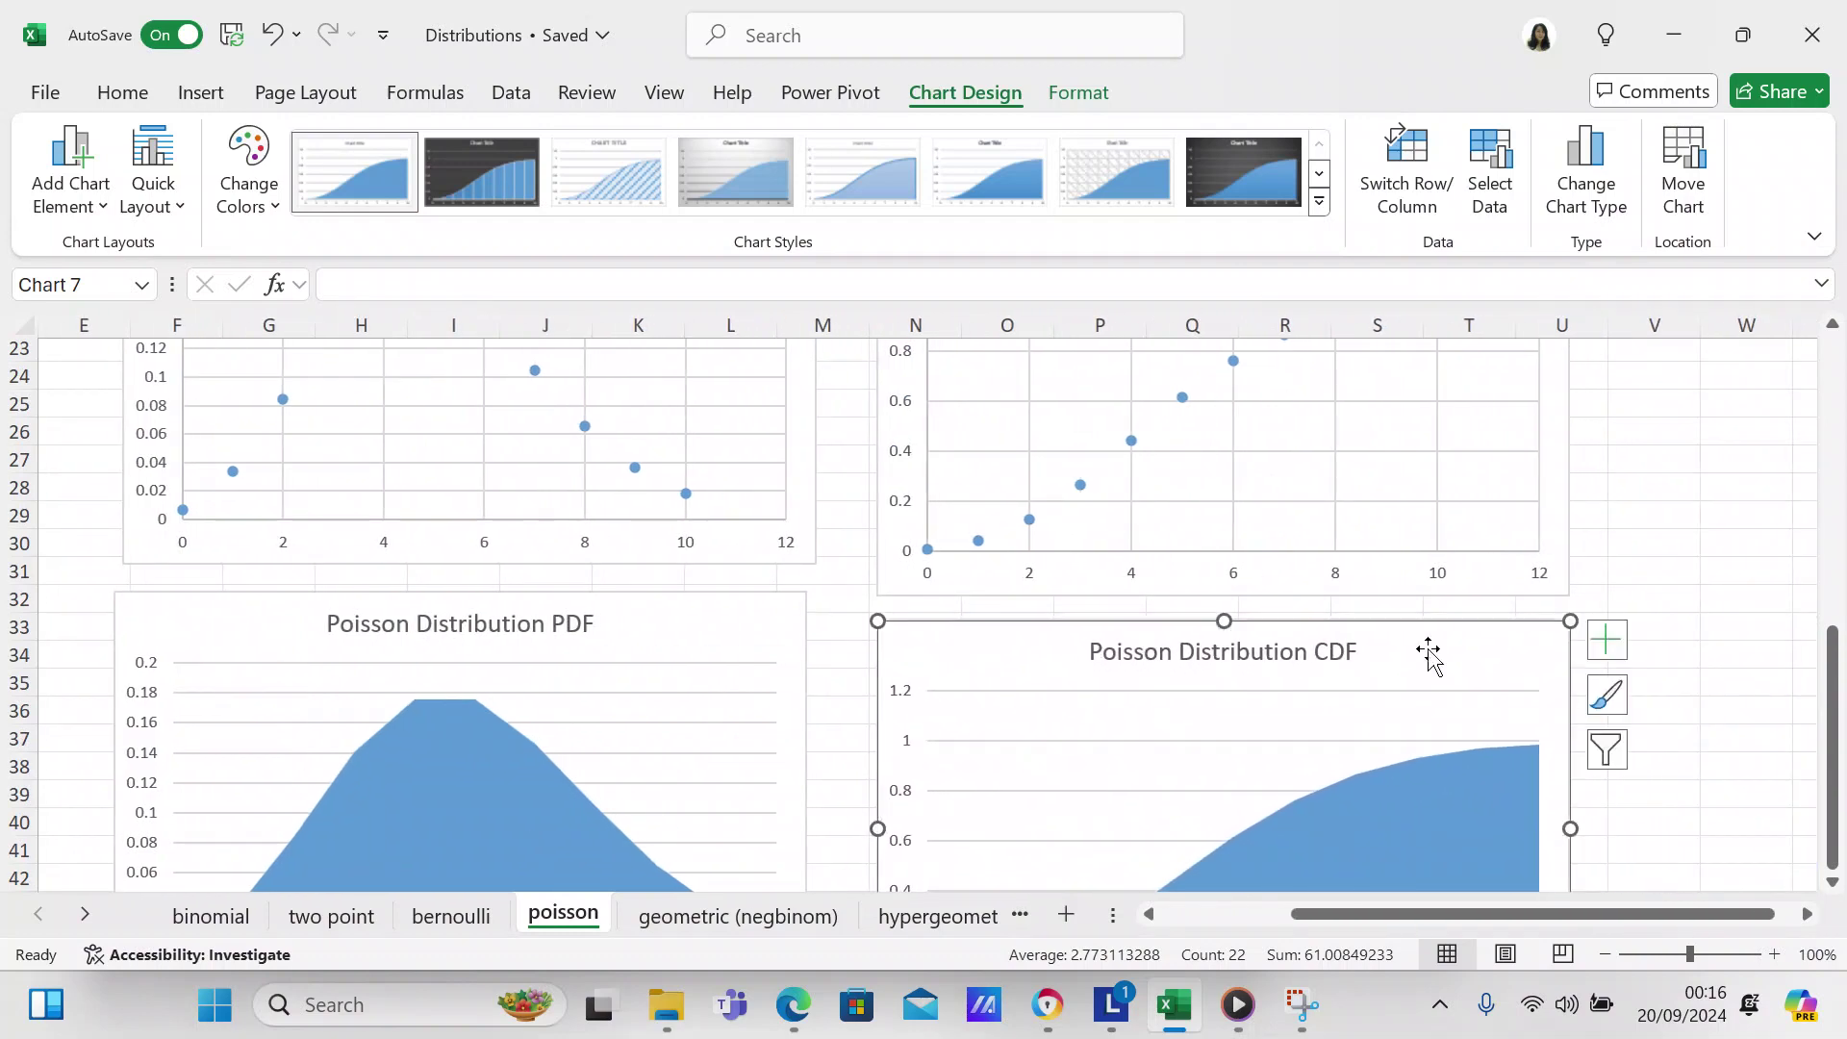
Compare the PDF and CDF column and scatter charts, and examine the formulas in B3, D3 and the mean cell B15.
left_click_drag(1835, 673, 1796, 317)
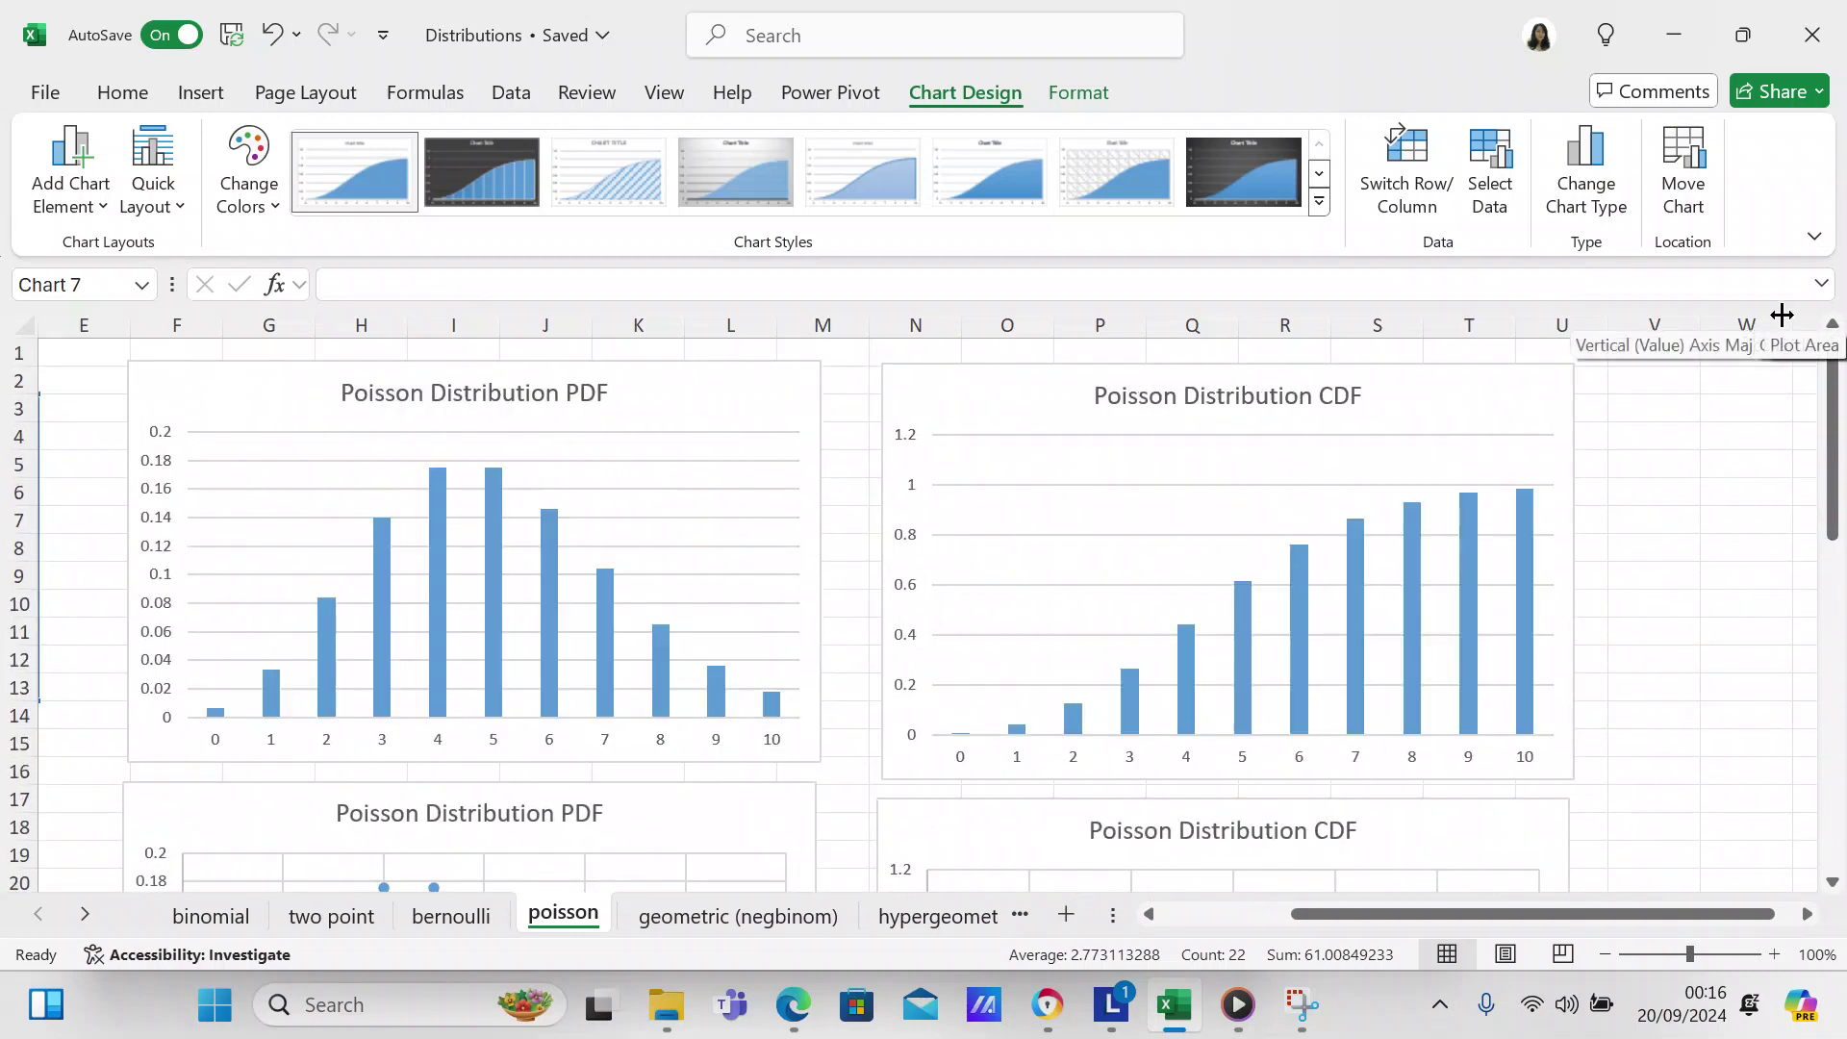
left_click_drag(1837, 438, 1825, 581)
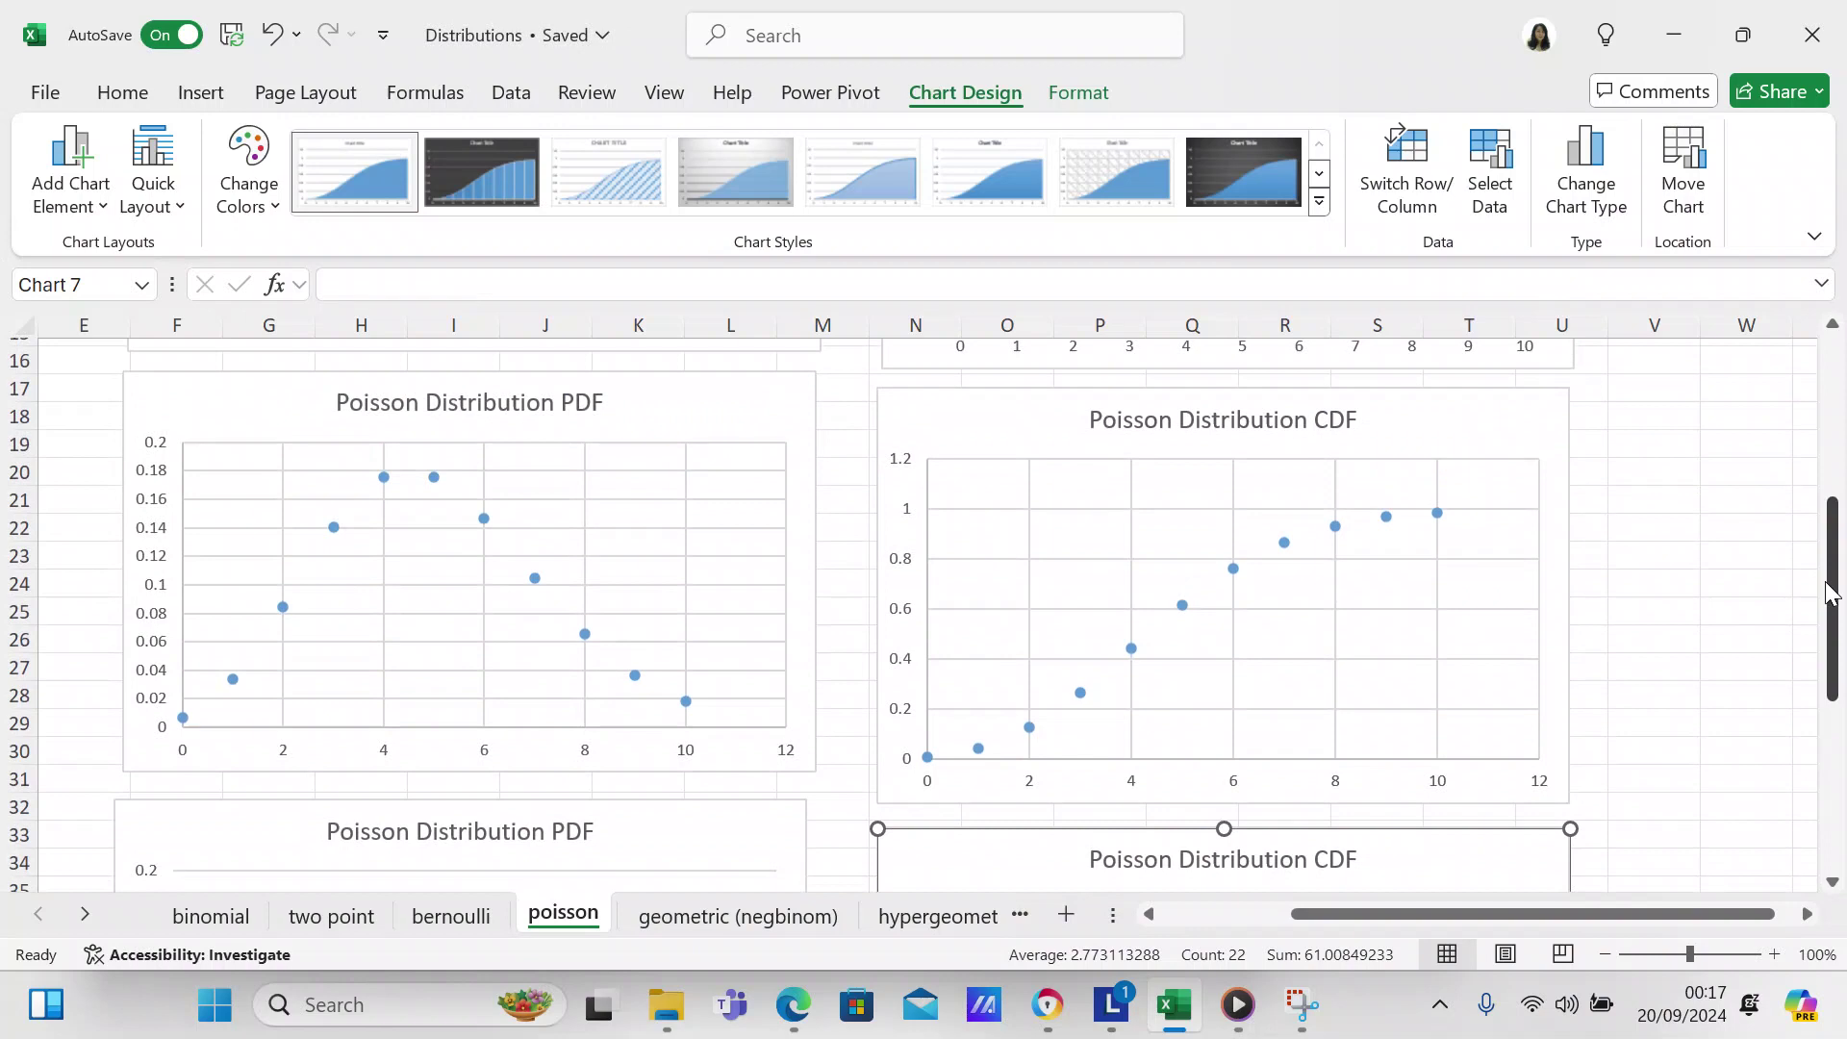
left_click_drag(1830, 593, 1815, 386)
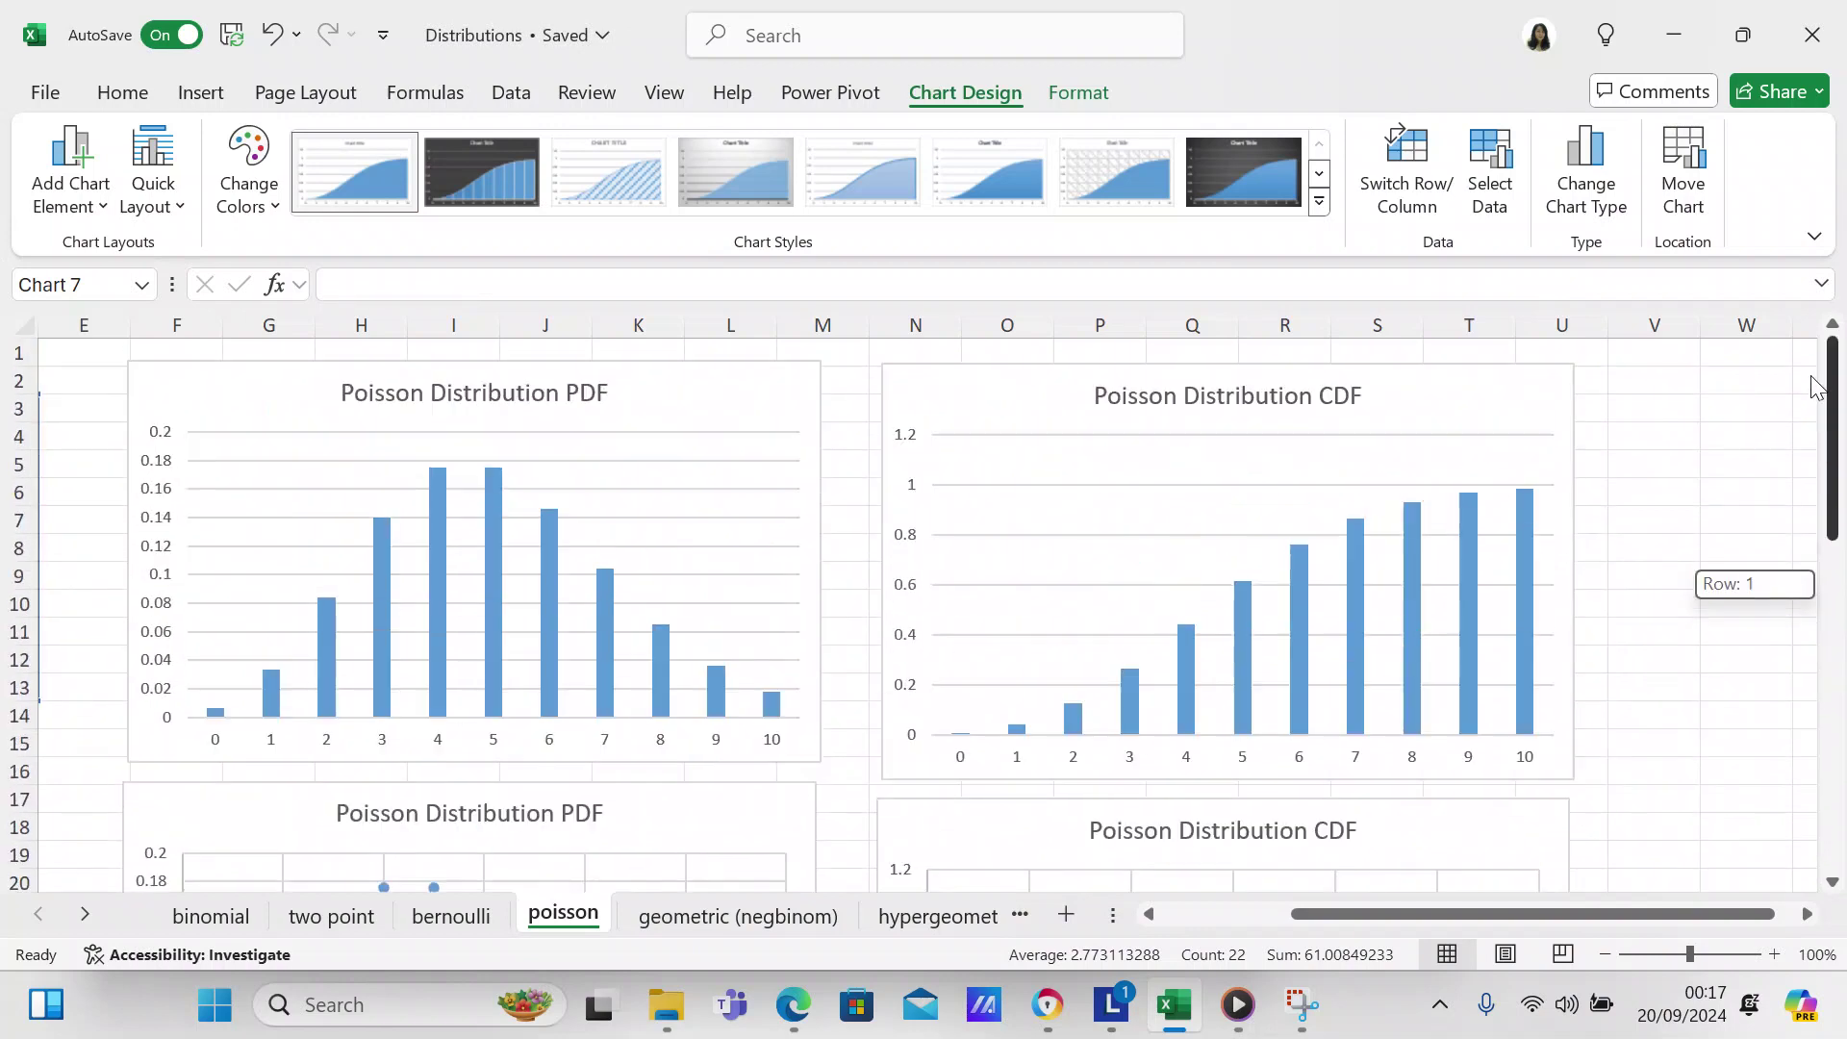
left_click_drag(1469, 914, 1168, 927)
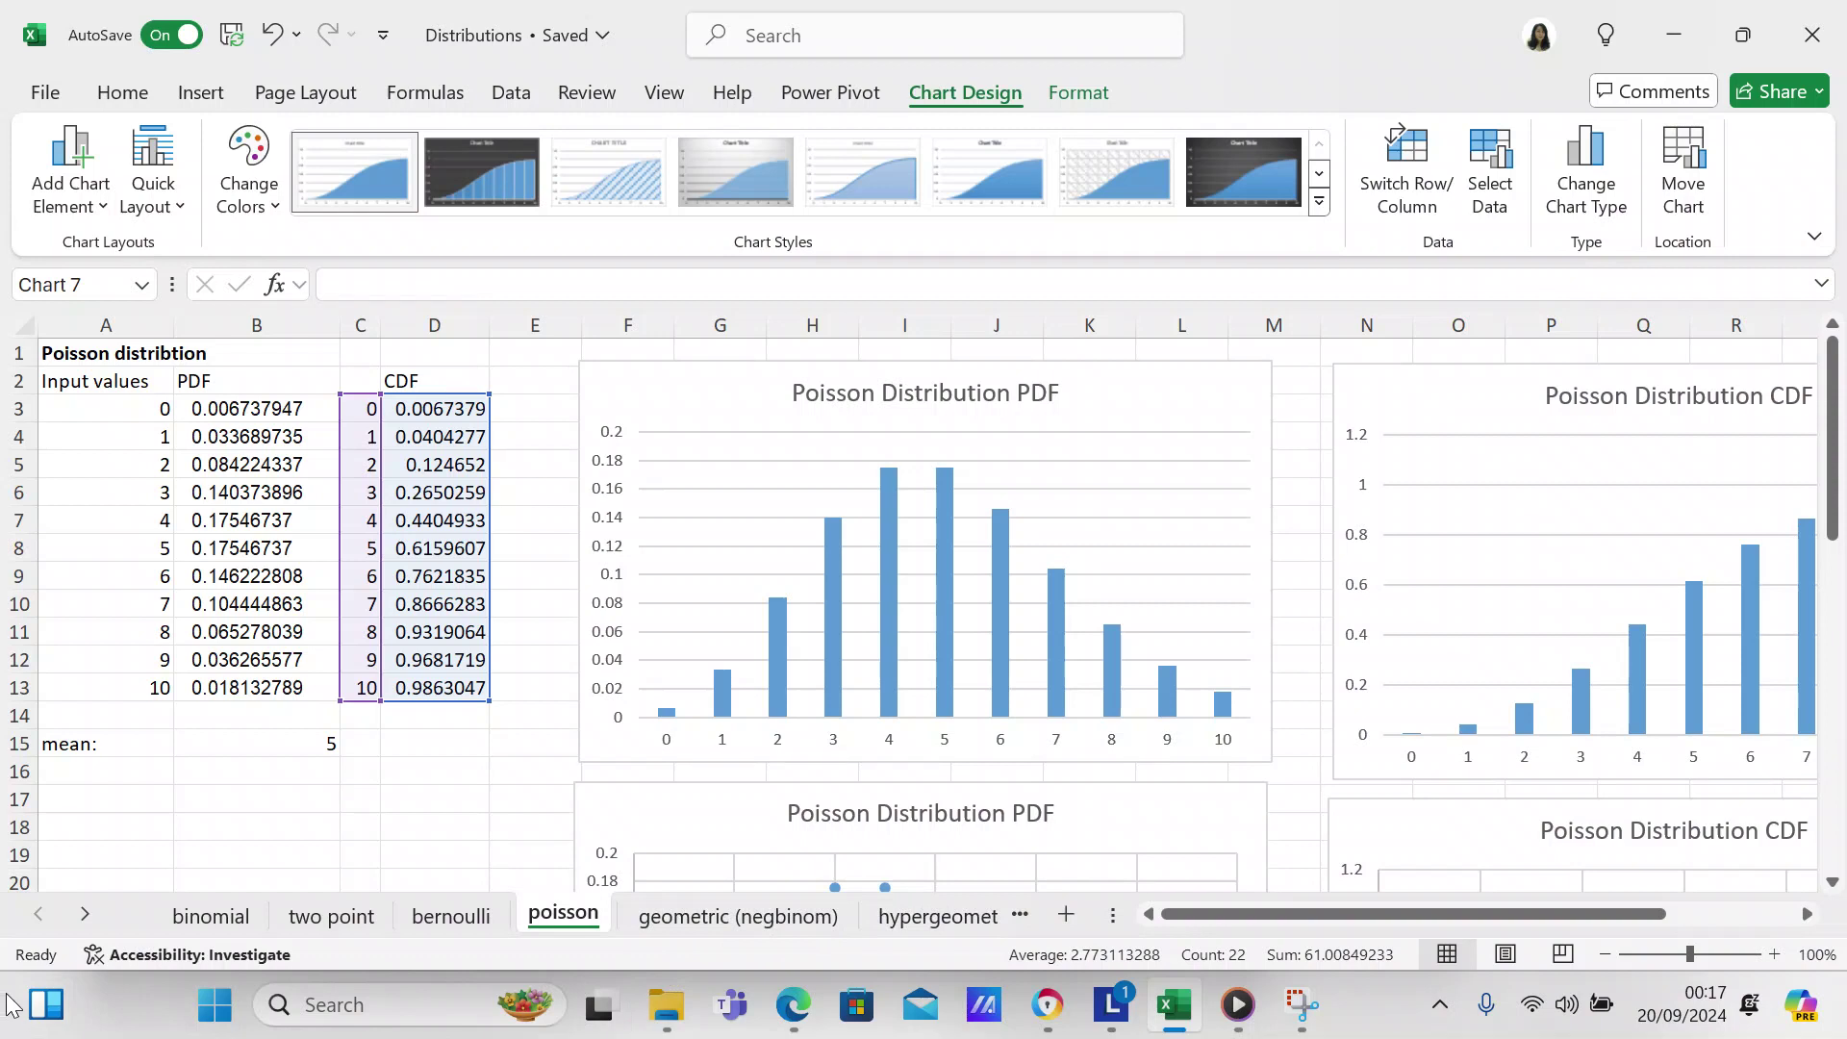
left_click(255, 417)
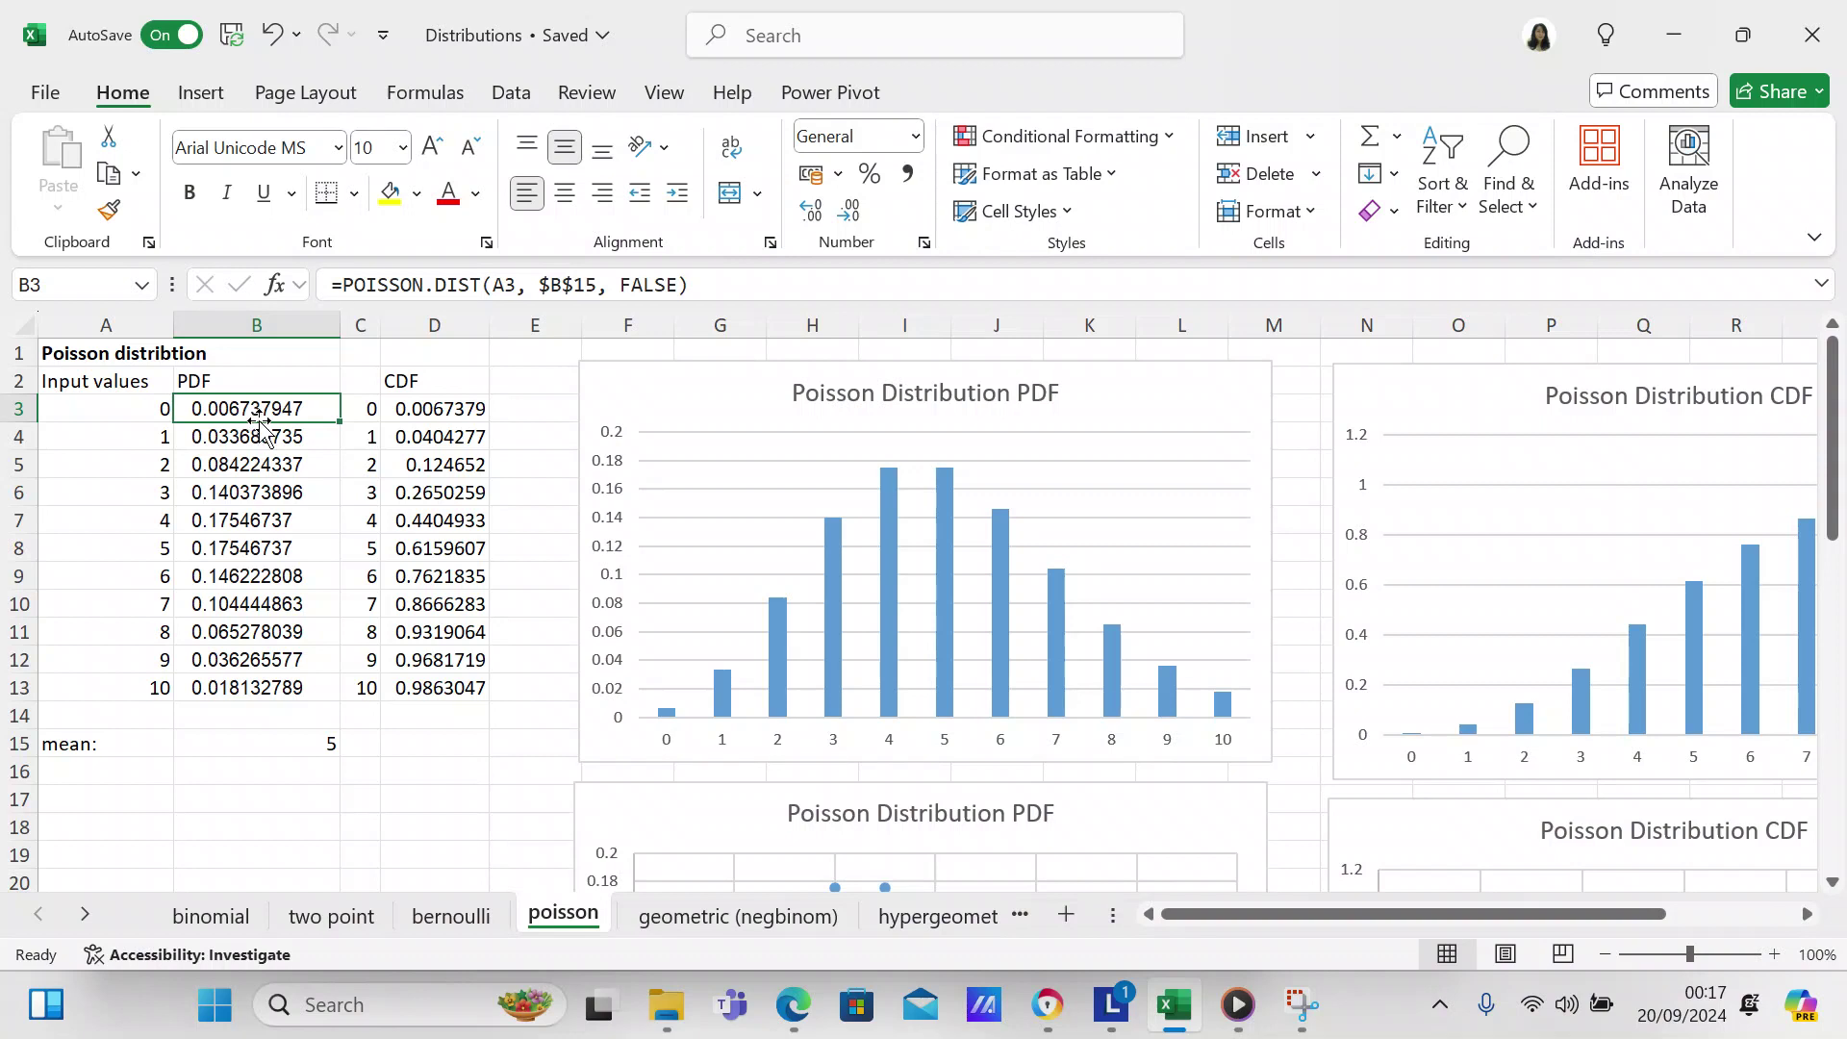
left_click(431, 406)
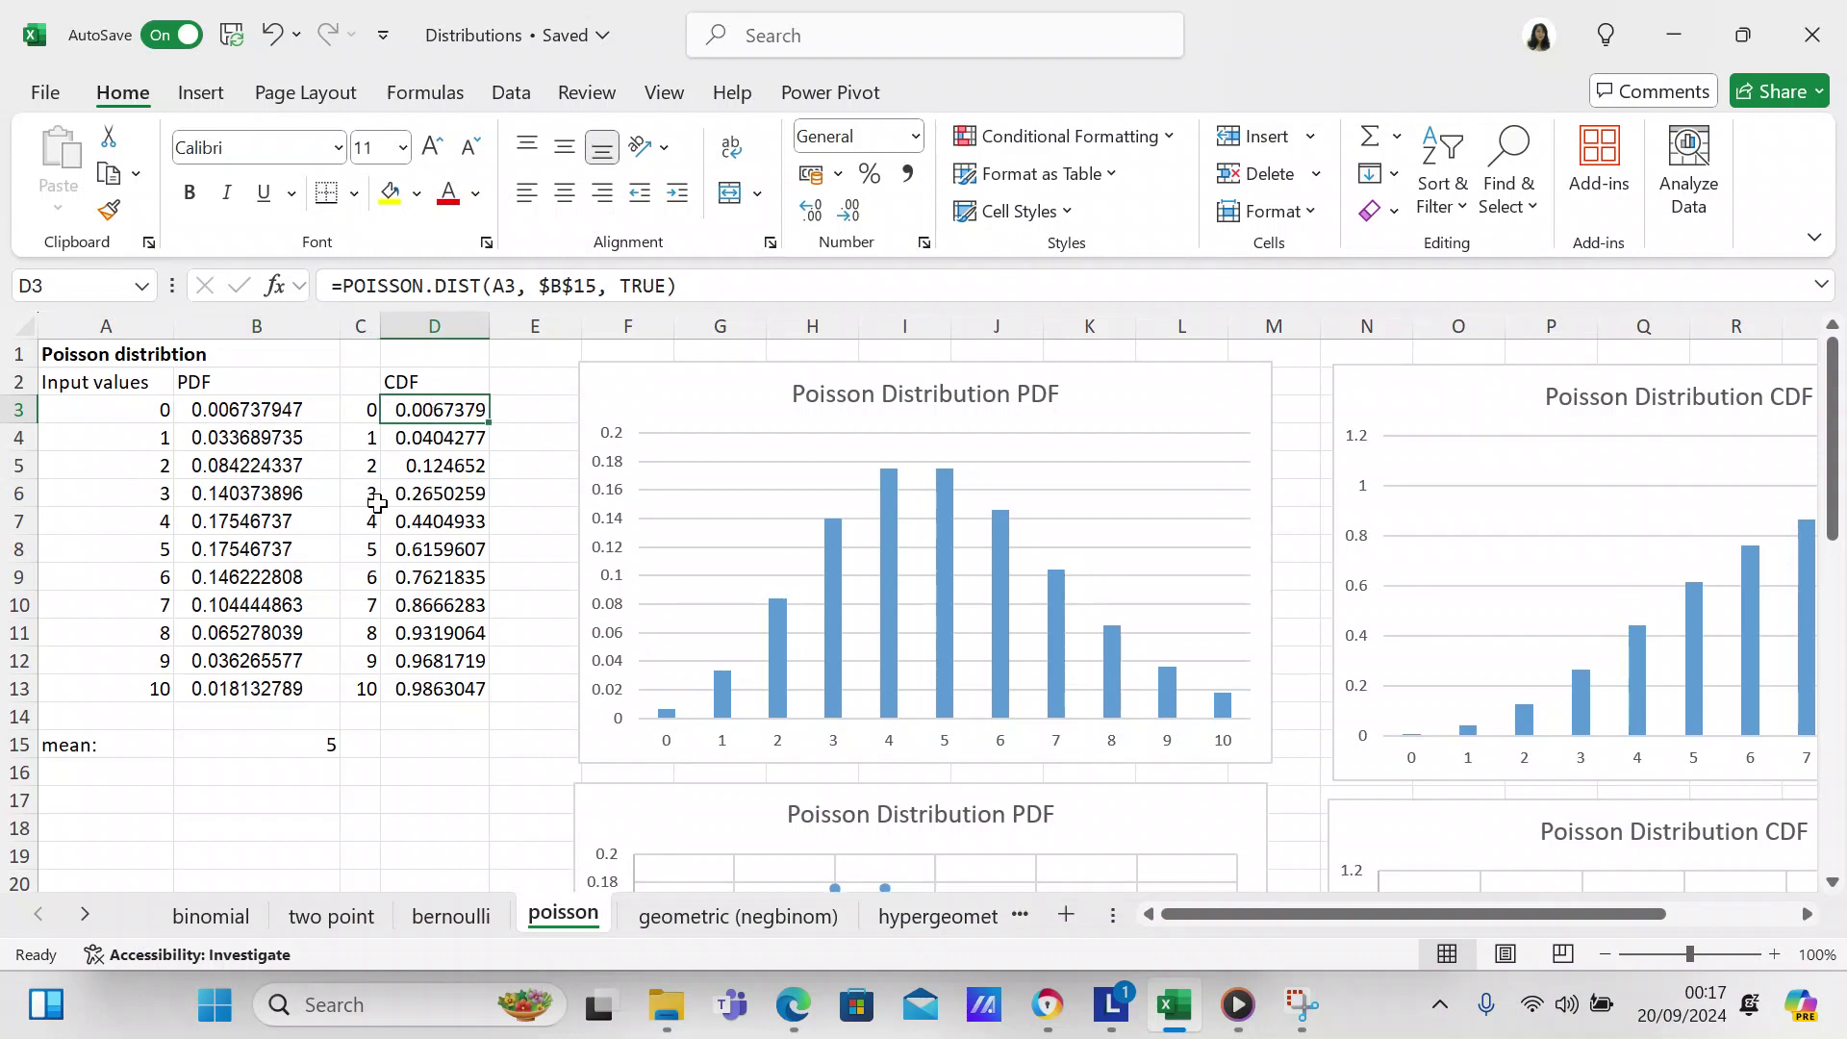
left_click(304, 745)
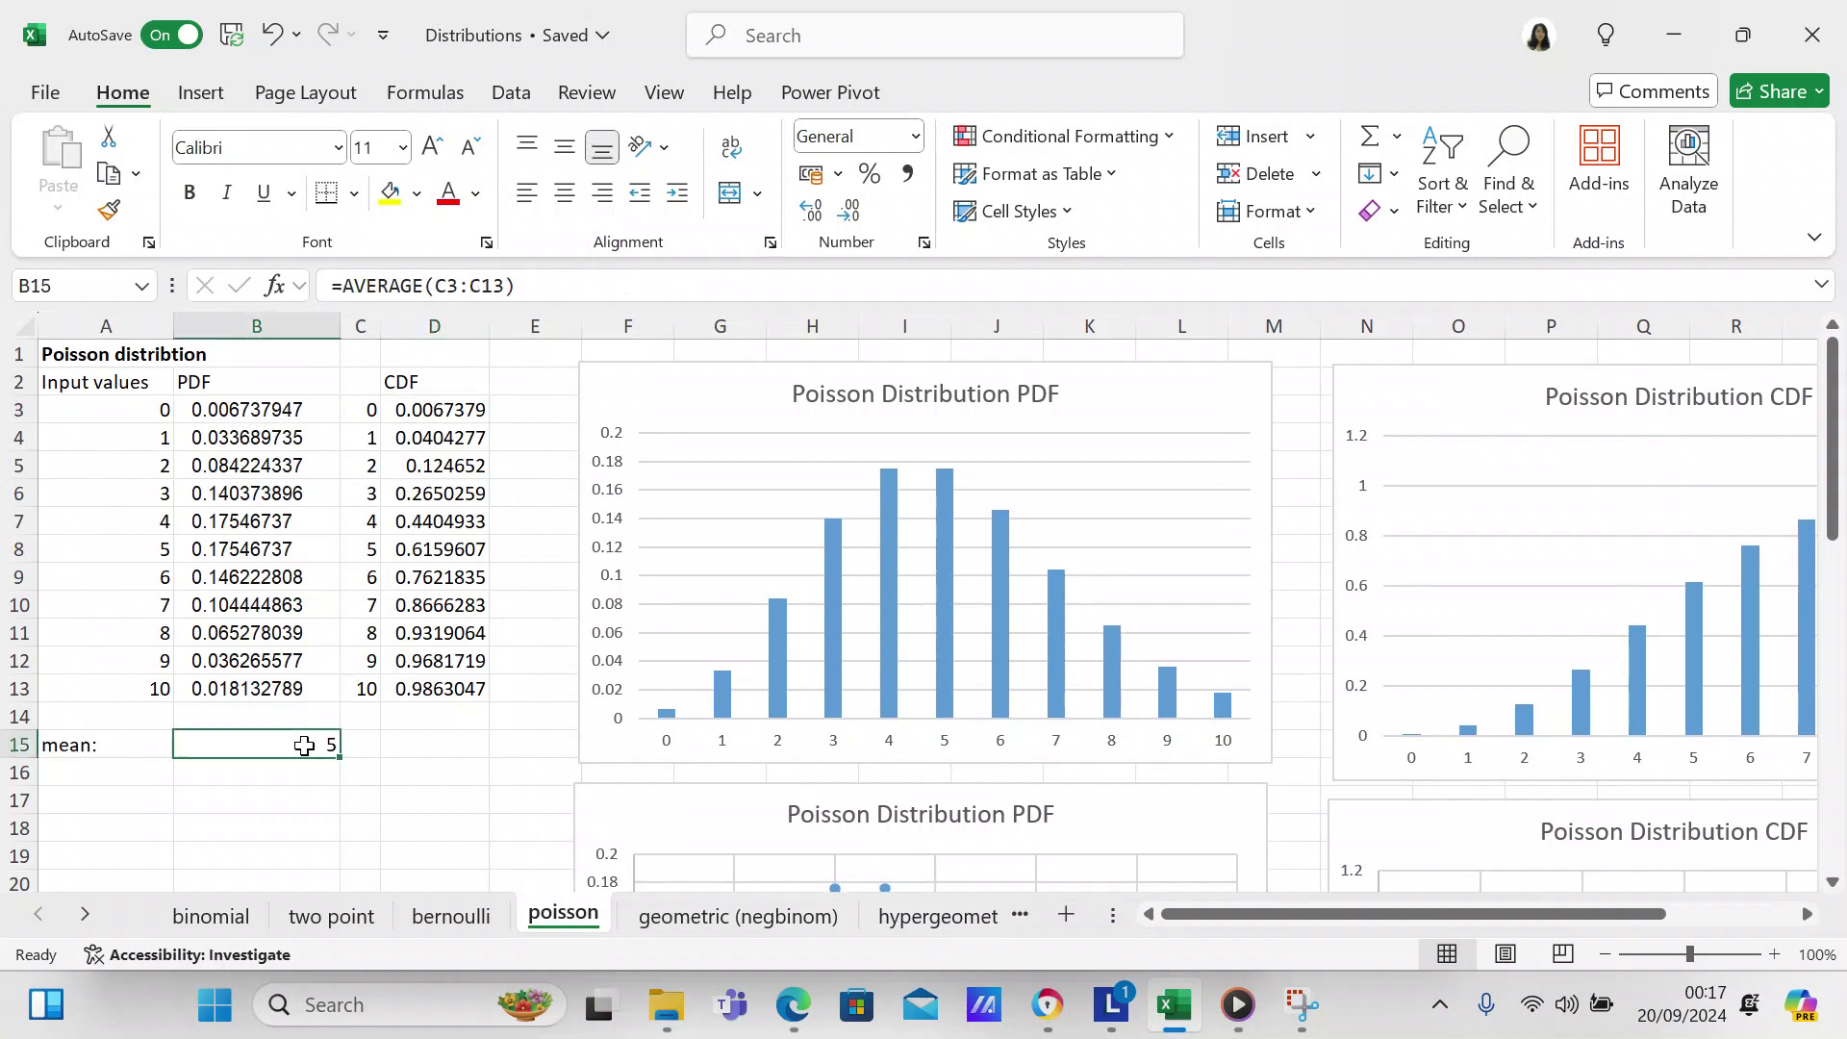